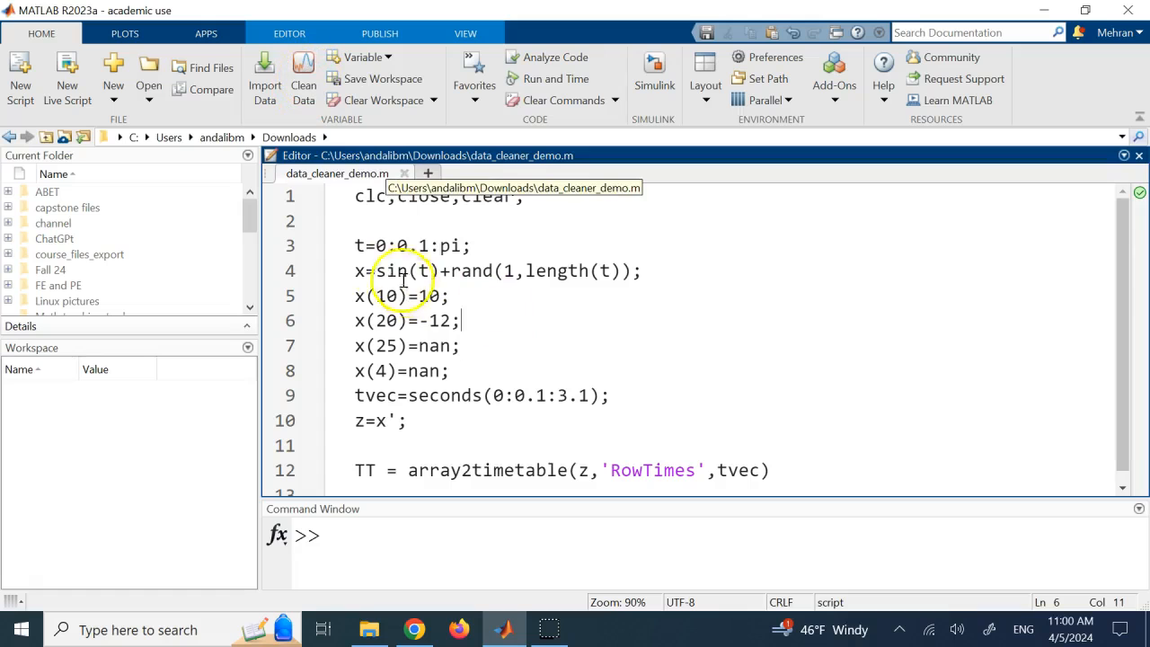
- Examine the script lines that build the noisy sine signal x, its outliers at indices 10 and 20, and its nan entries
drag(353, 246, 647, 269)
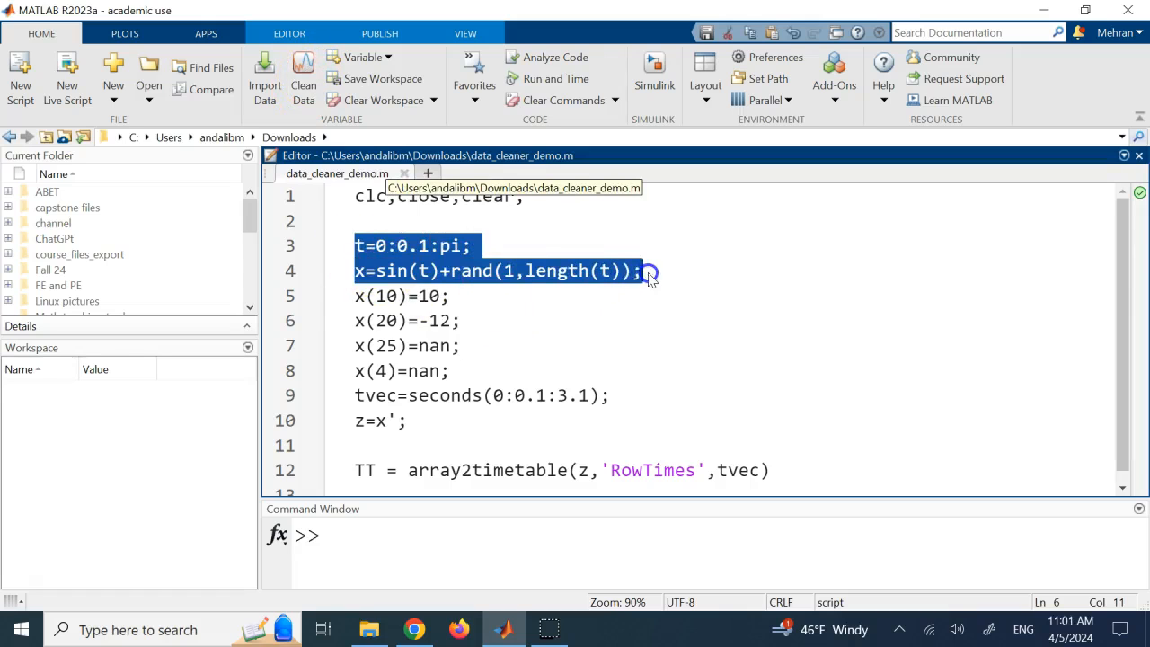
click(554, 298)
drag(348, 249, 582, 271)
click(572, 271)
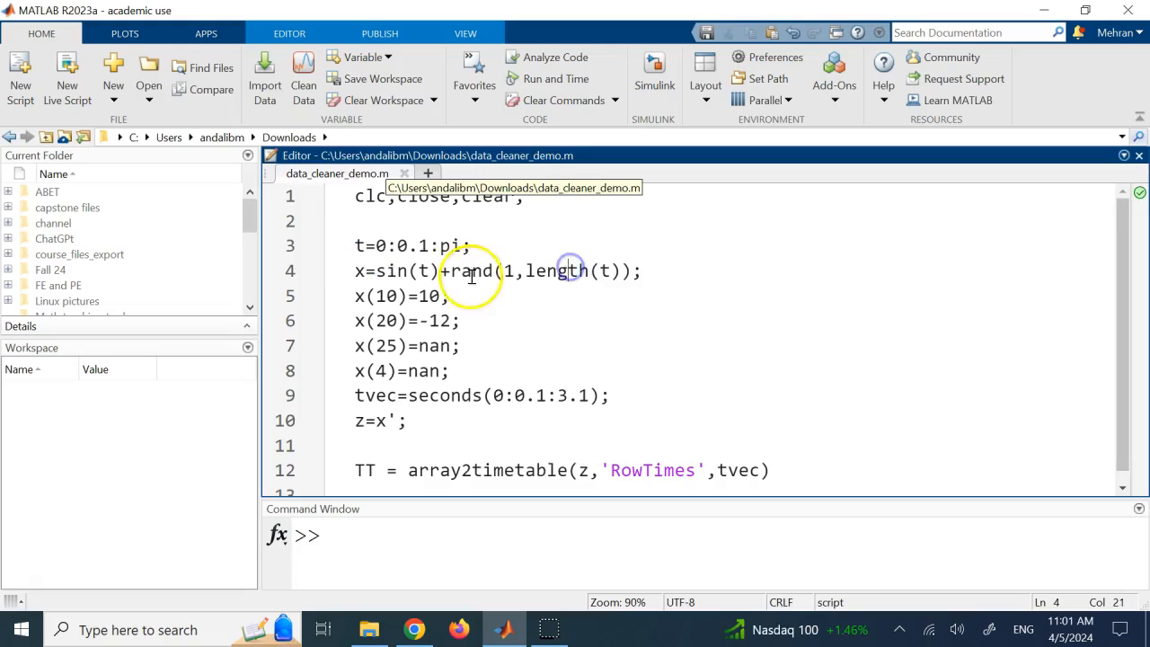
drag(452, 273, 634, 274)
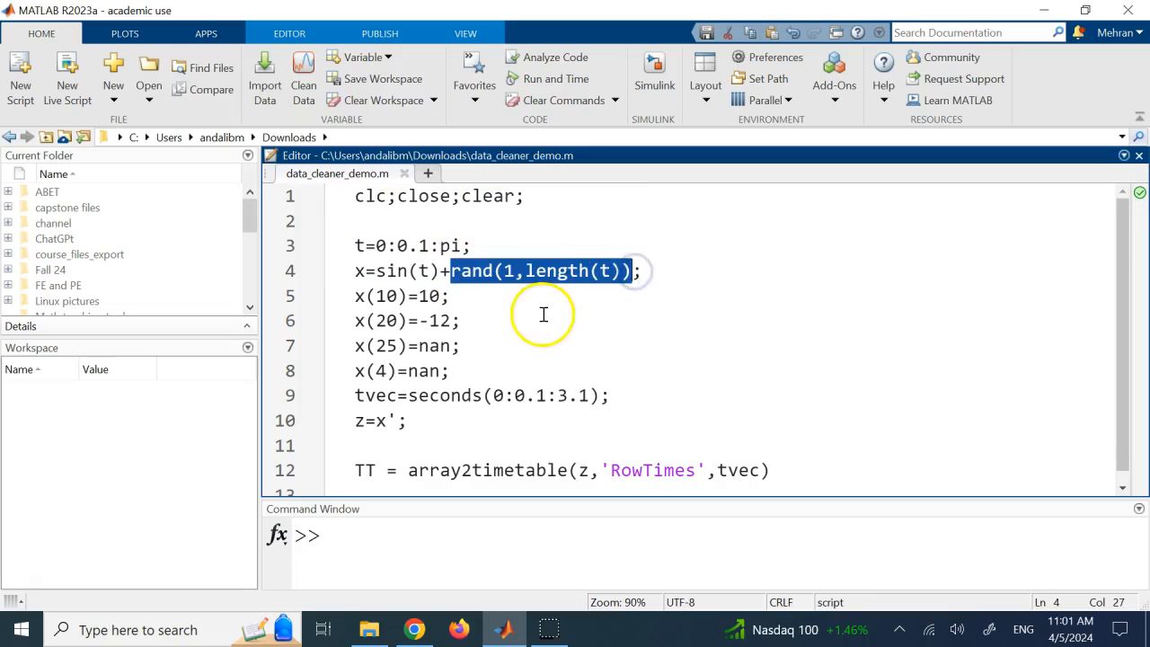
drag(467, 321, 347, 295)
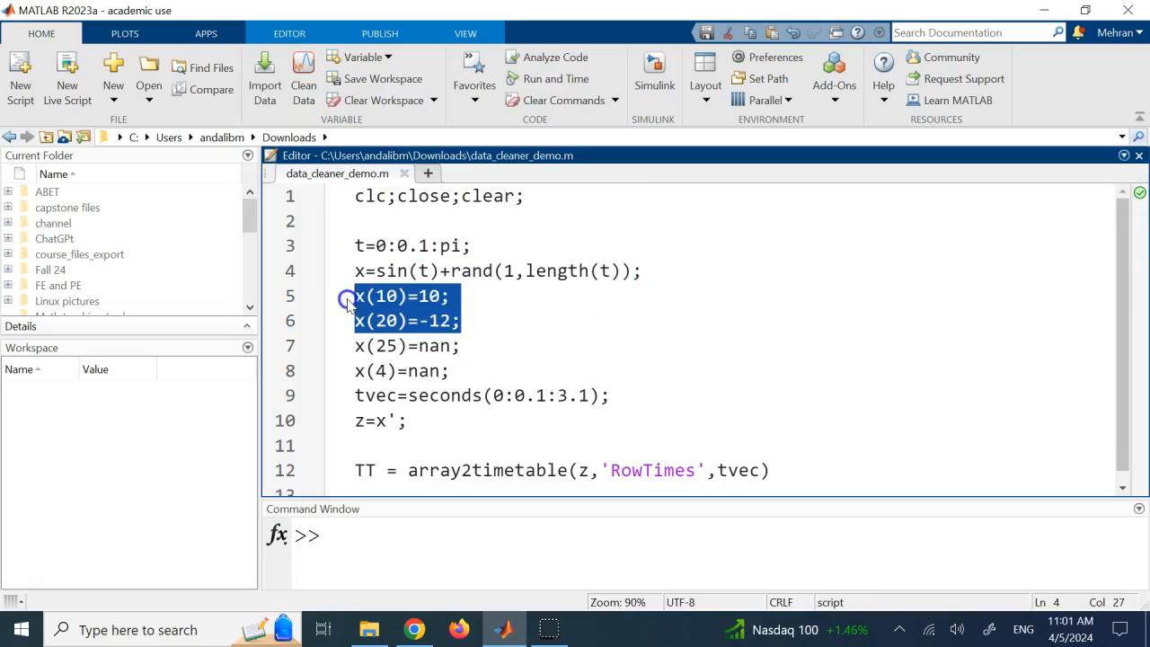
drag(453, 373, 364, 353)
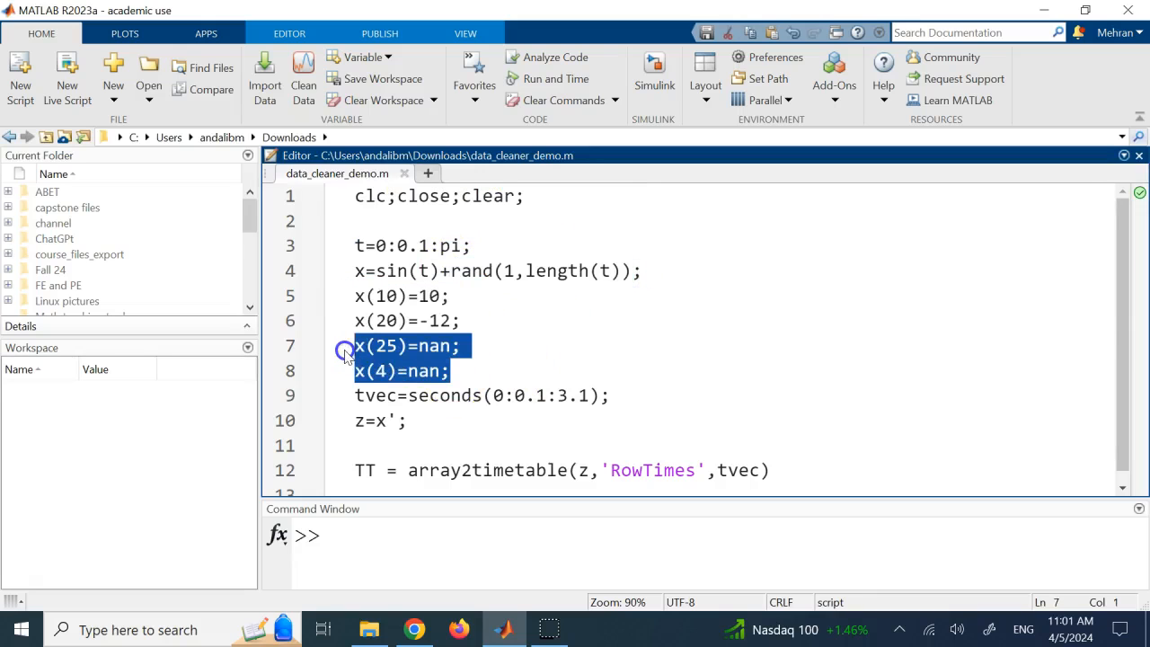
click(527, 351)
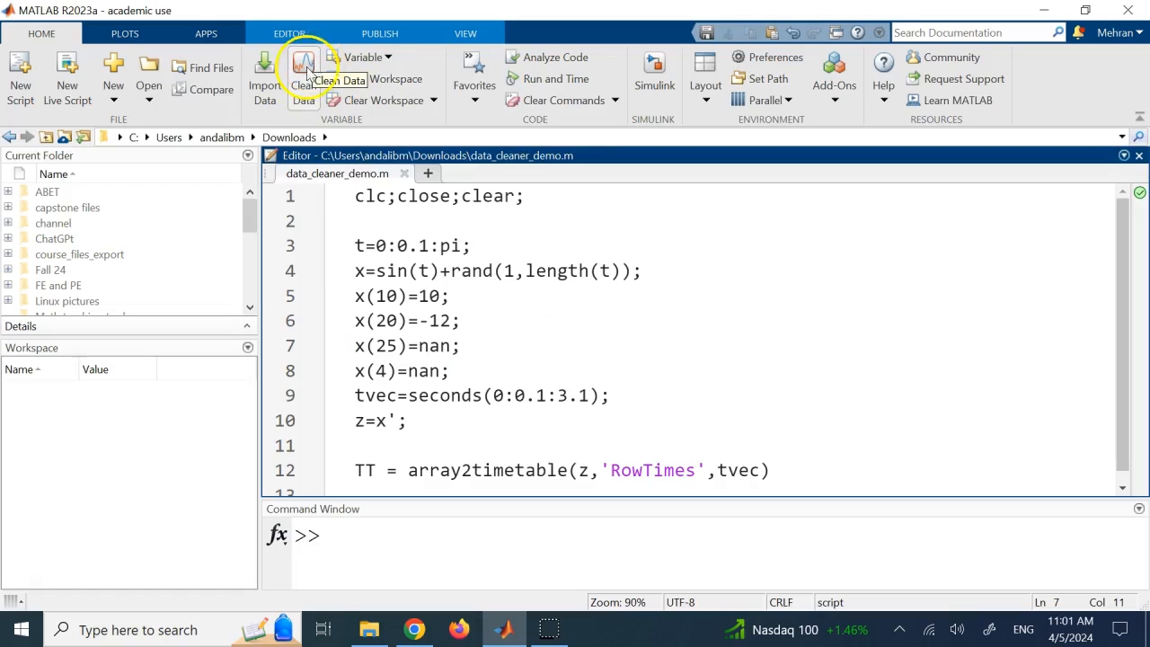
click(360, 346)
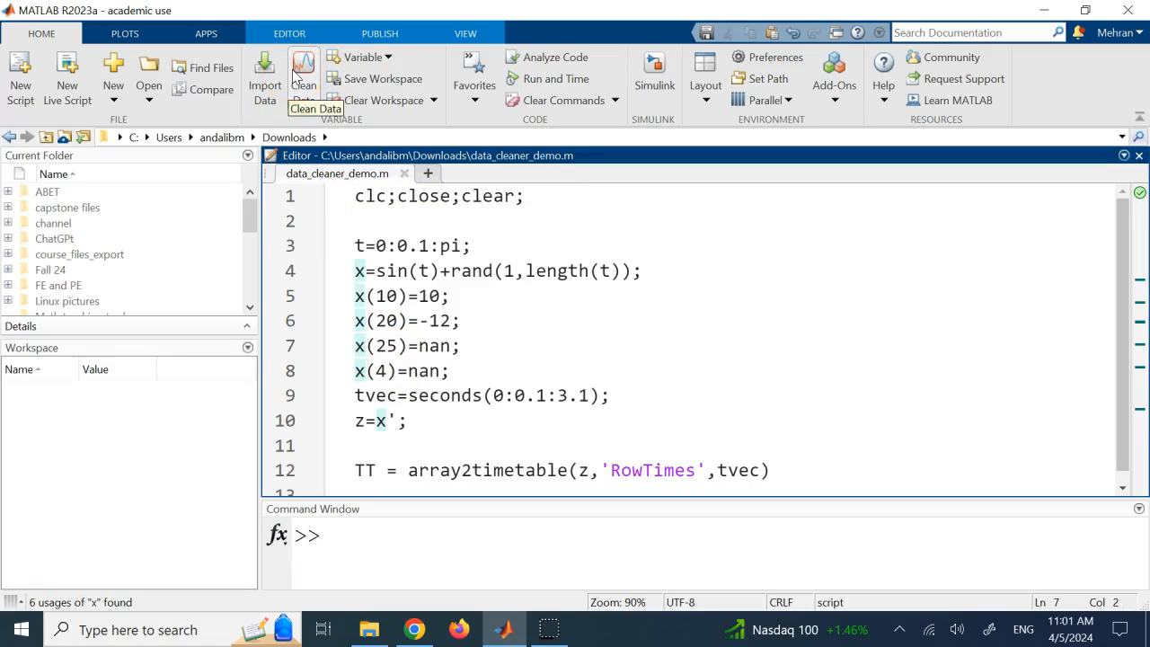
click(441, 355)
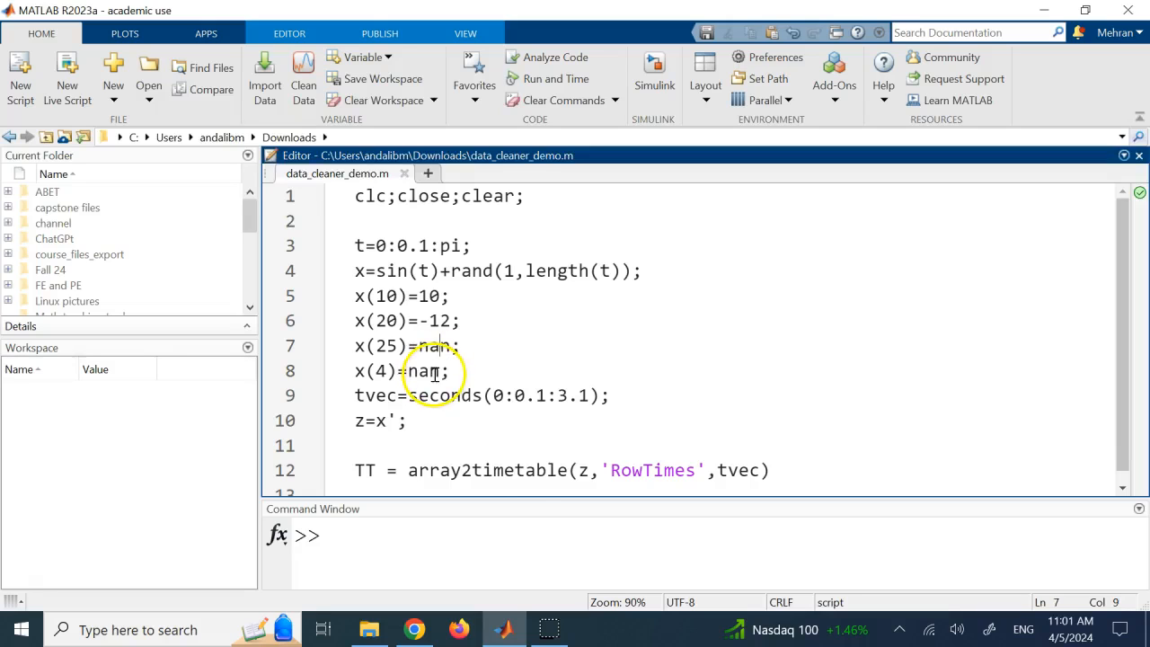
- Examine the array2timetable call and its z, 'RowTimes' and tvec arguments in the script
double_click(513, 471)
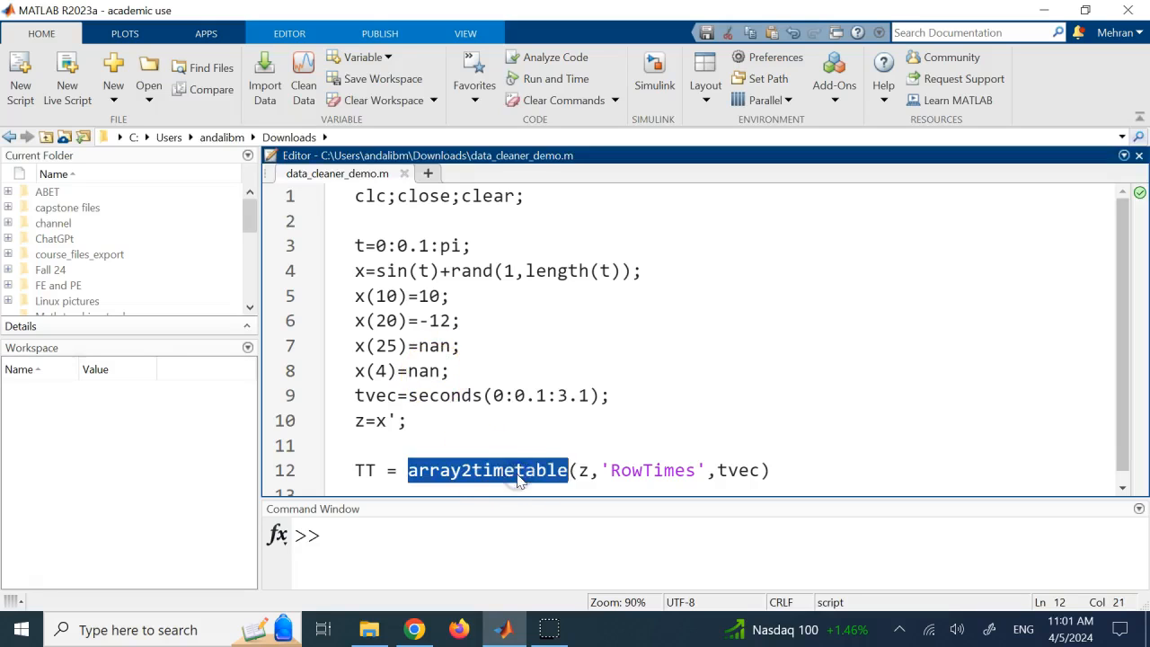
click(528, 423)
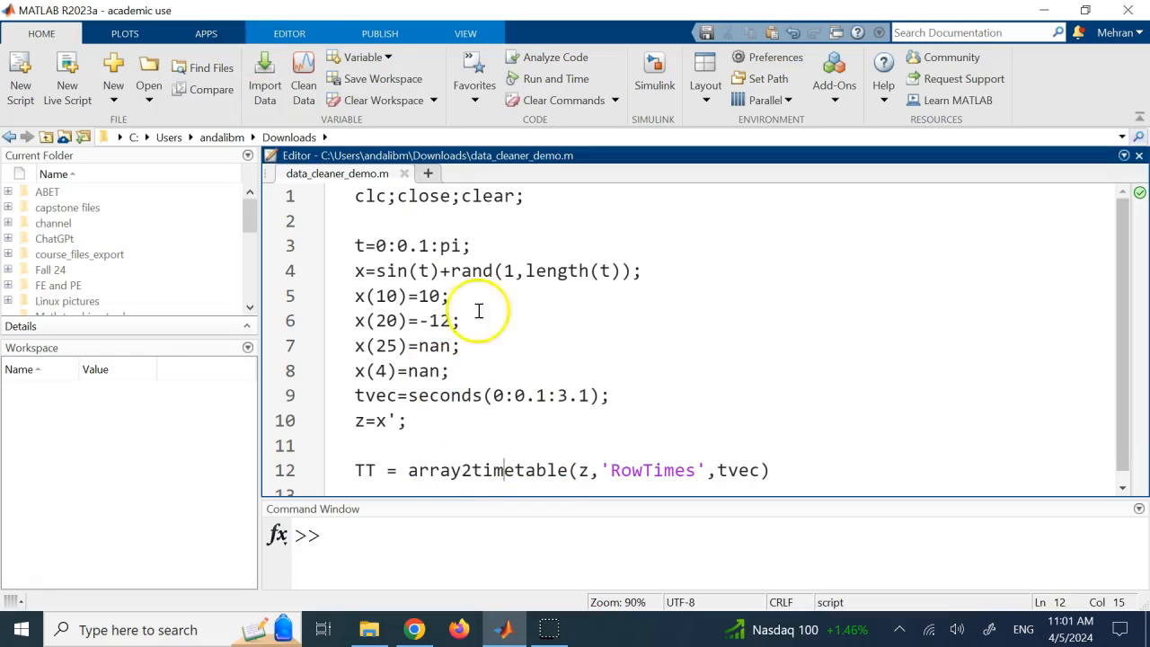
drag(409, 470, 566, 476)
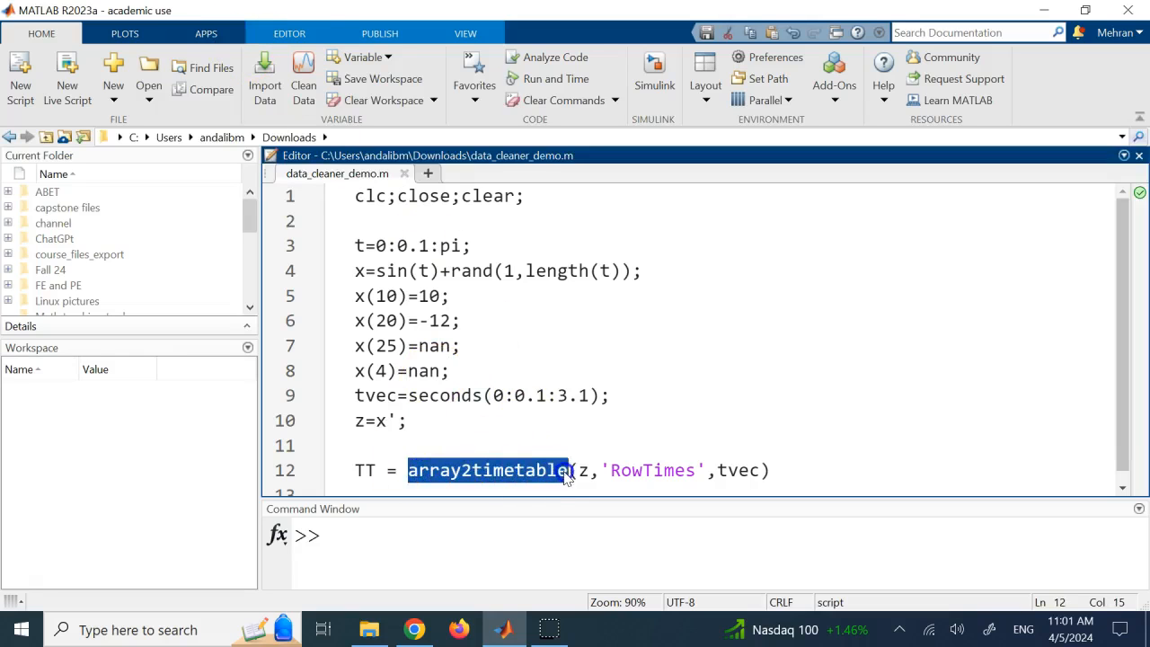
click(451, 470)
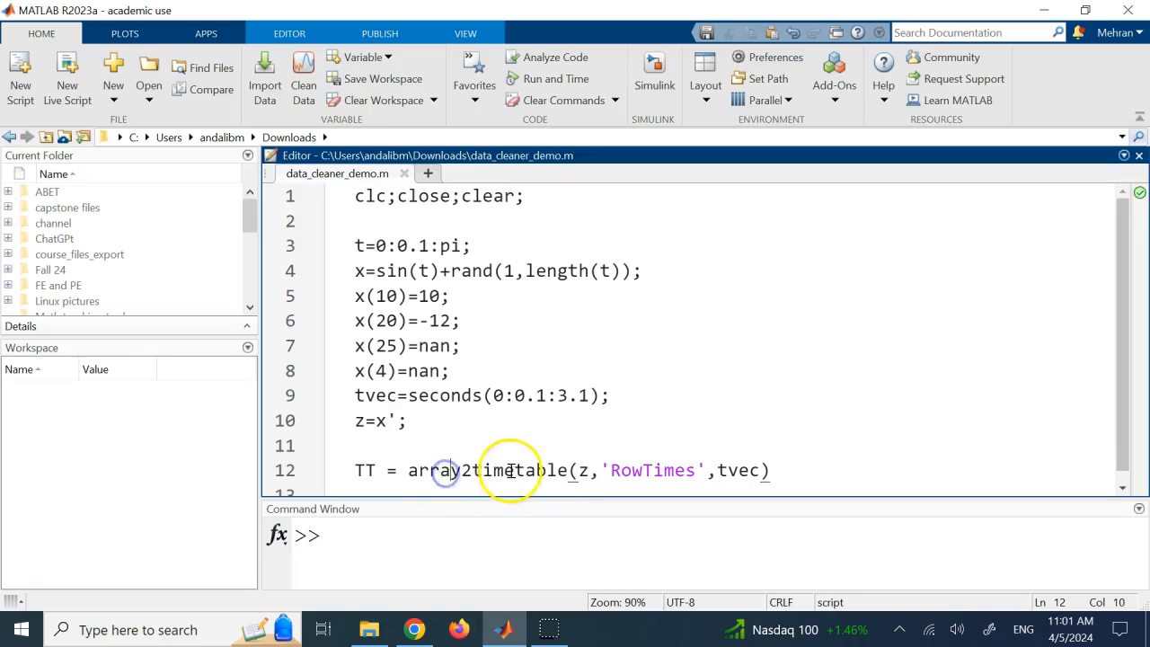
drag(409, 470, 561, 477)
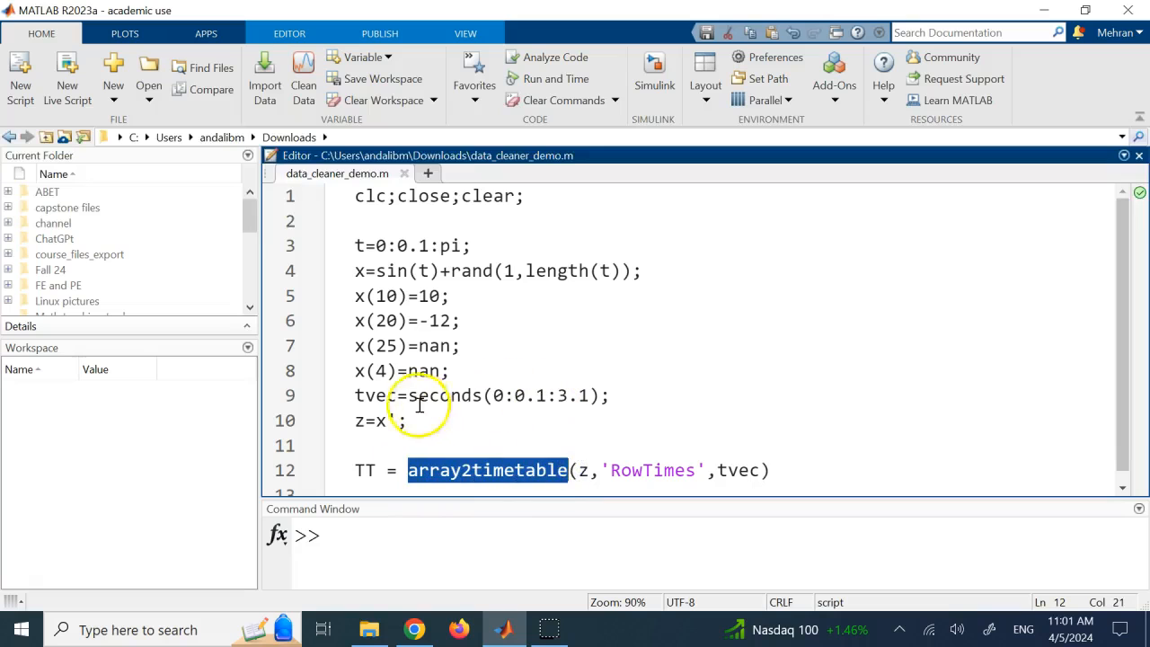
drag(353, 421, 416, 421)
drag(580, 470, 601, 478)
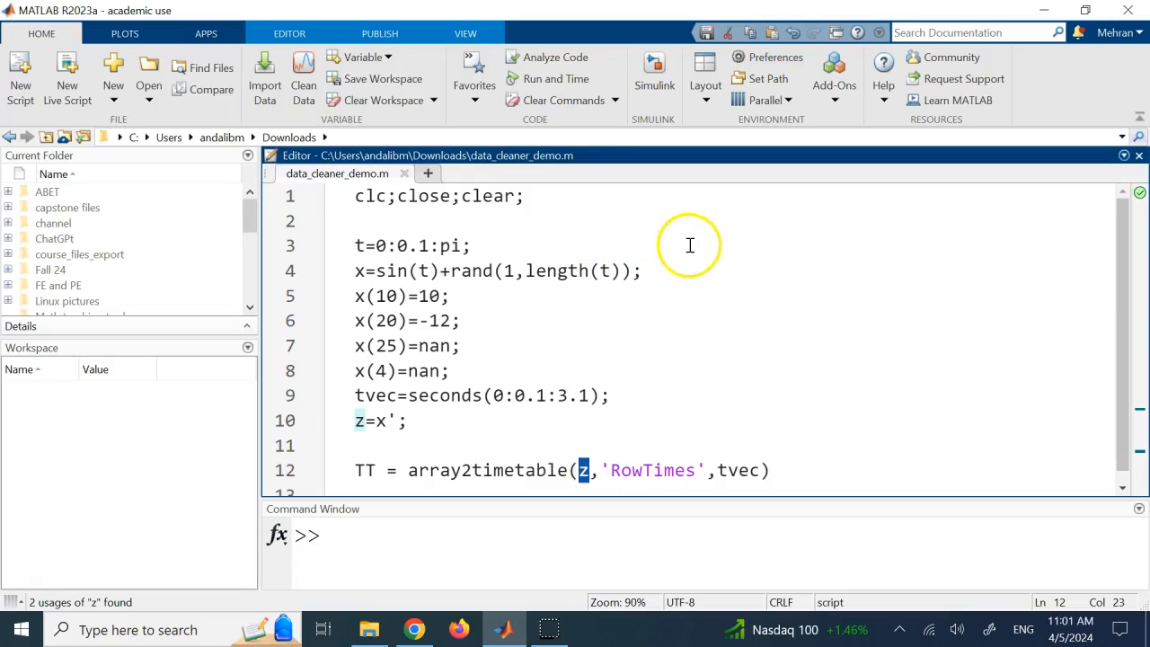
click(709, 351)
drag(605, 469, 709, 470)
double_click(732, 473)
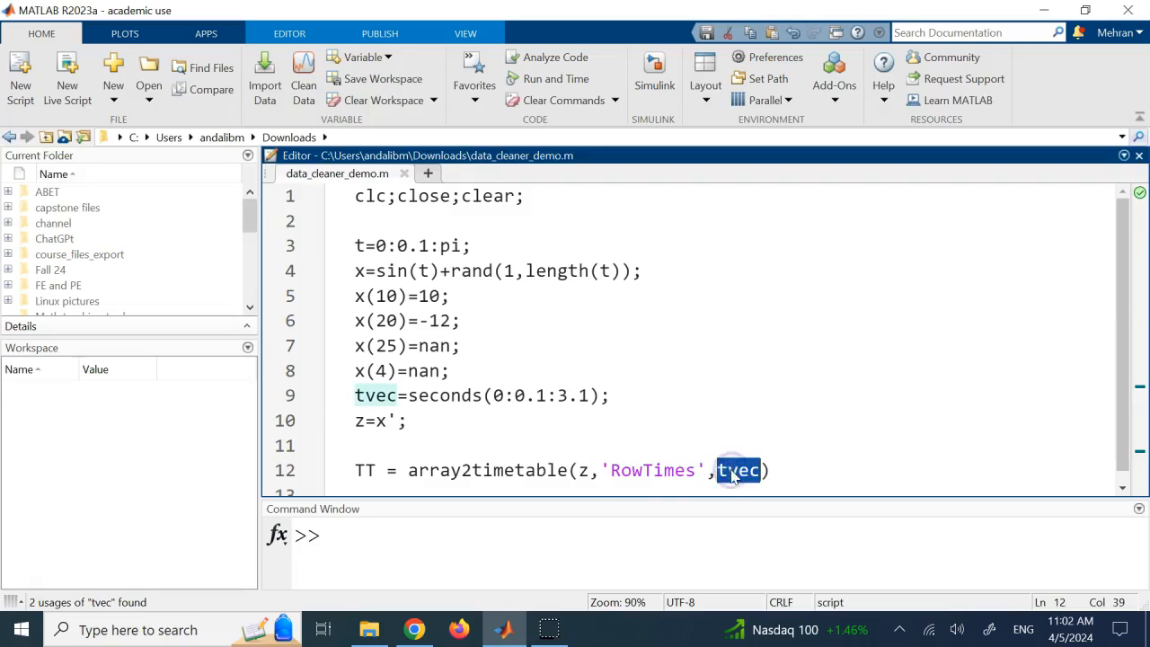
double_click(645, 472)
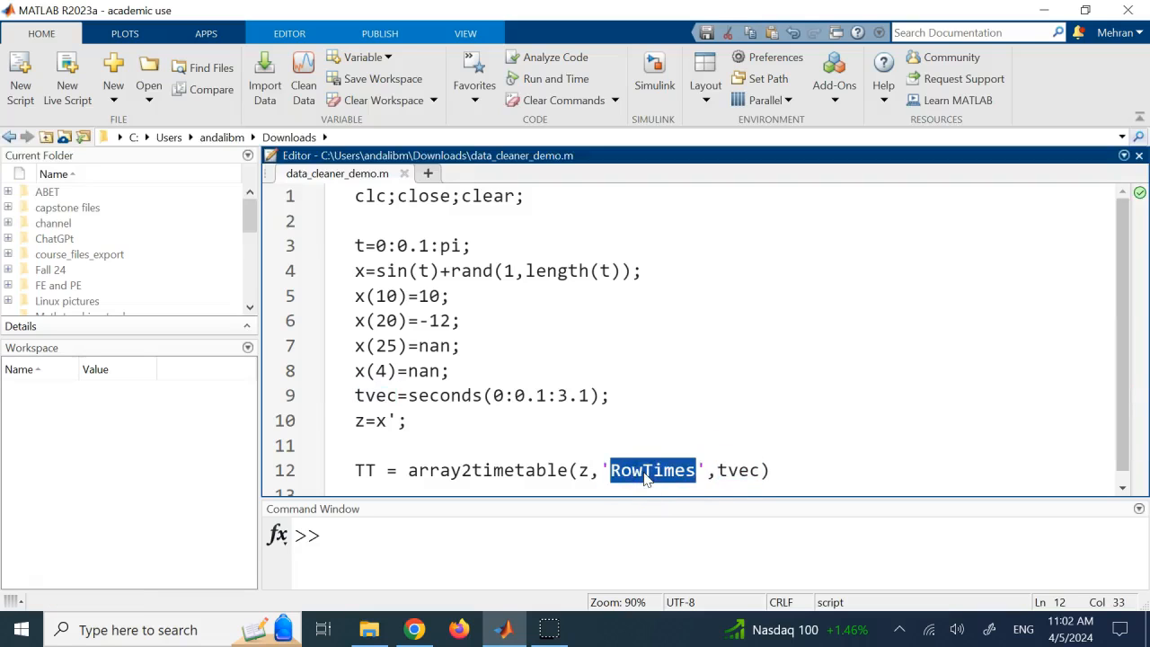
double_click(737, 468)
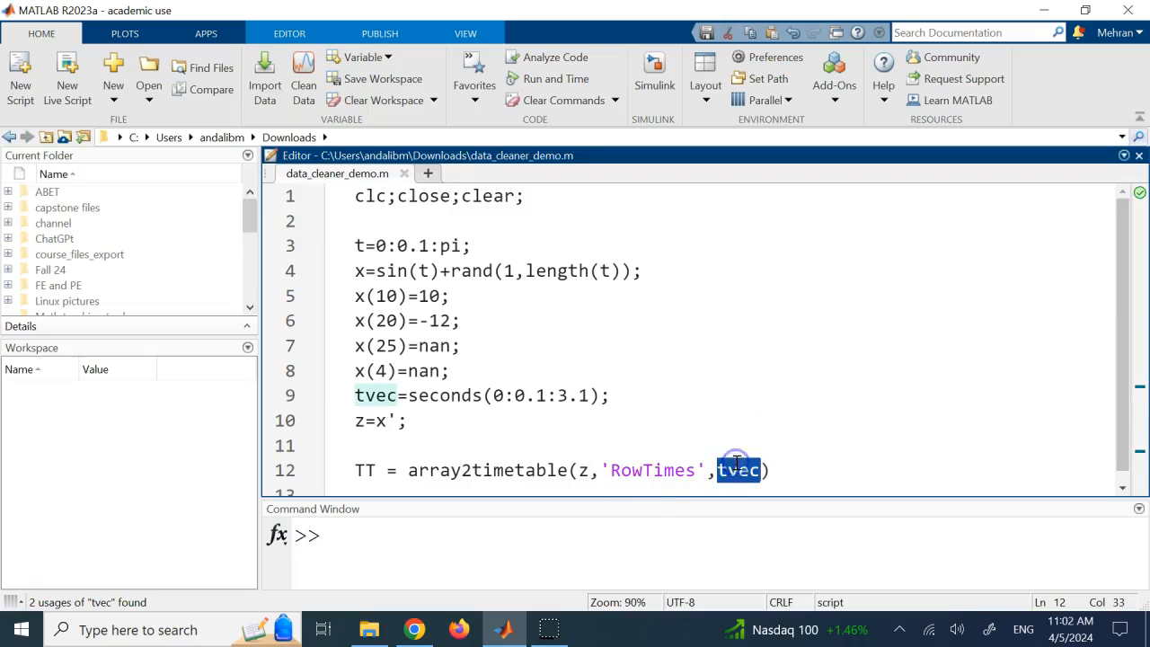
- Examine how tvec is defined with the seconds function and how it is used to create the timetable TT
click(375, 395)
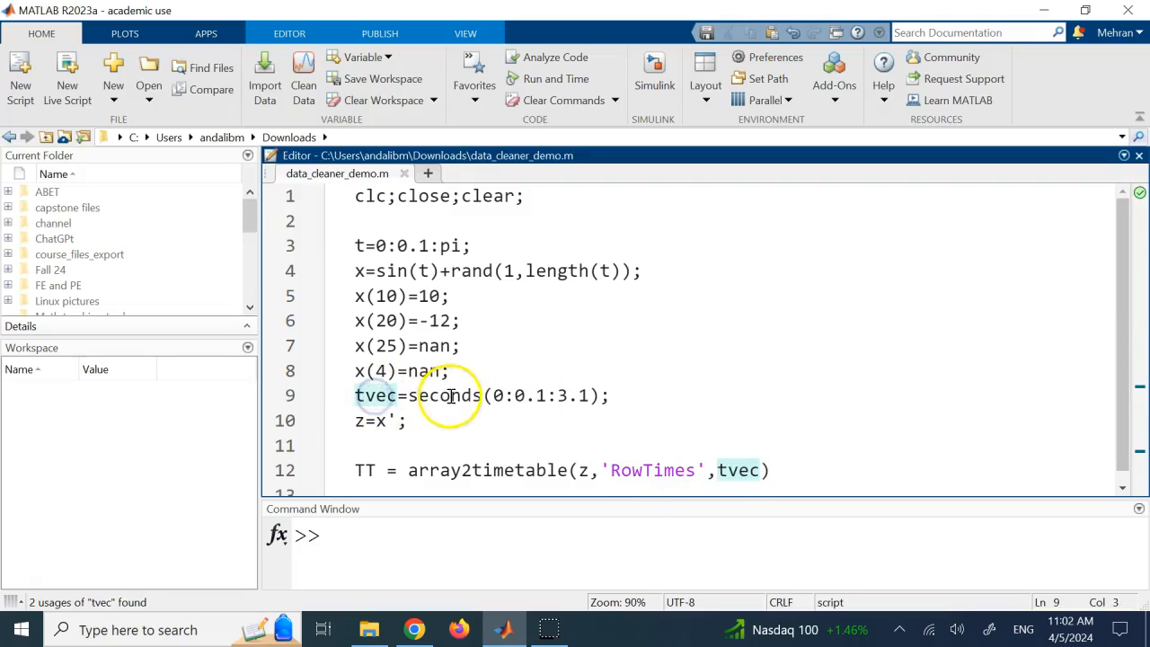
double_click(451, 397)
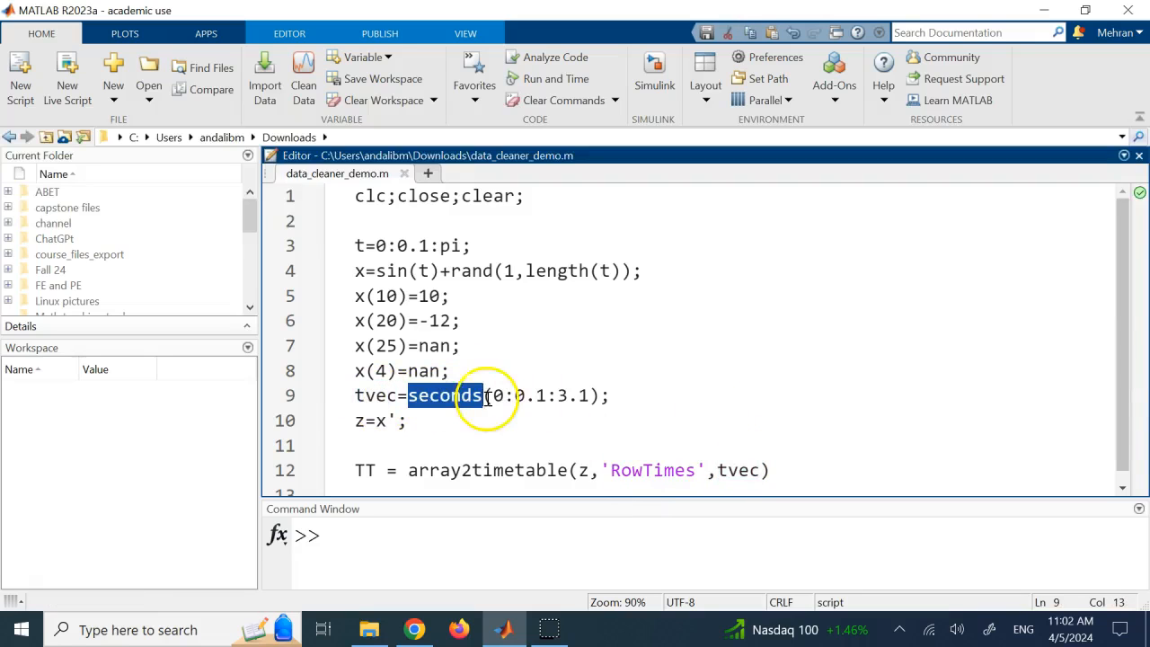
click(496, 397)
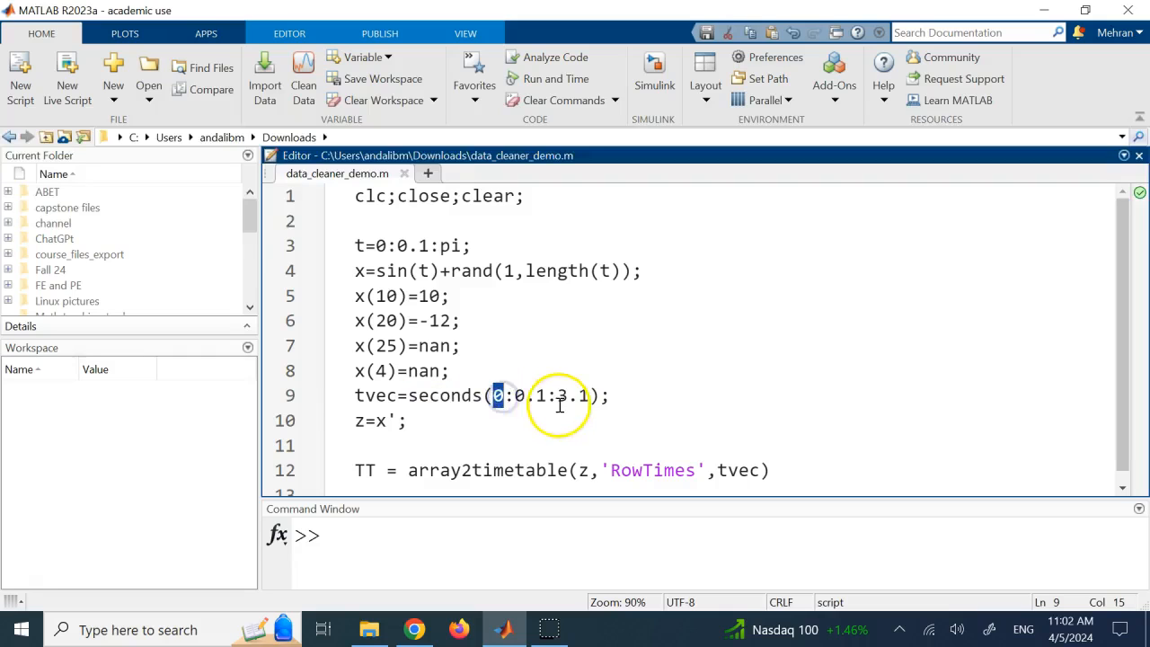
mouse_move(558, 397)
mouse_down()
mouse_move(591, 404)
mouse_move(537, 400)
mouse_up()
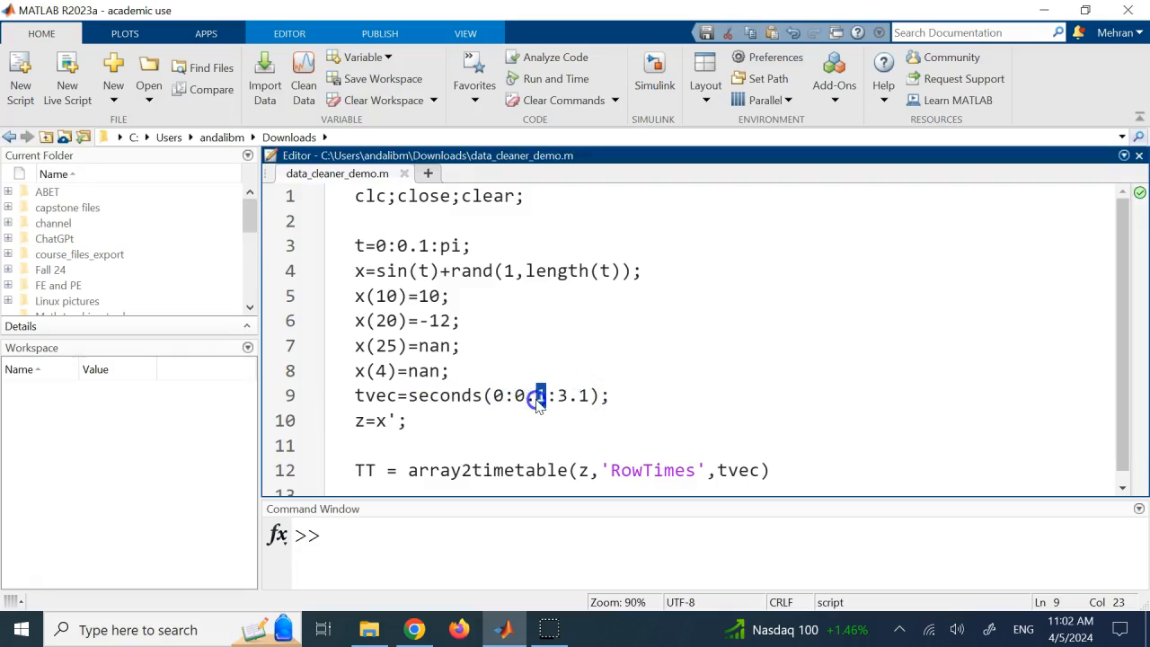
click(610, 396)
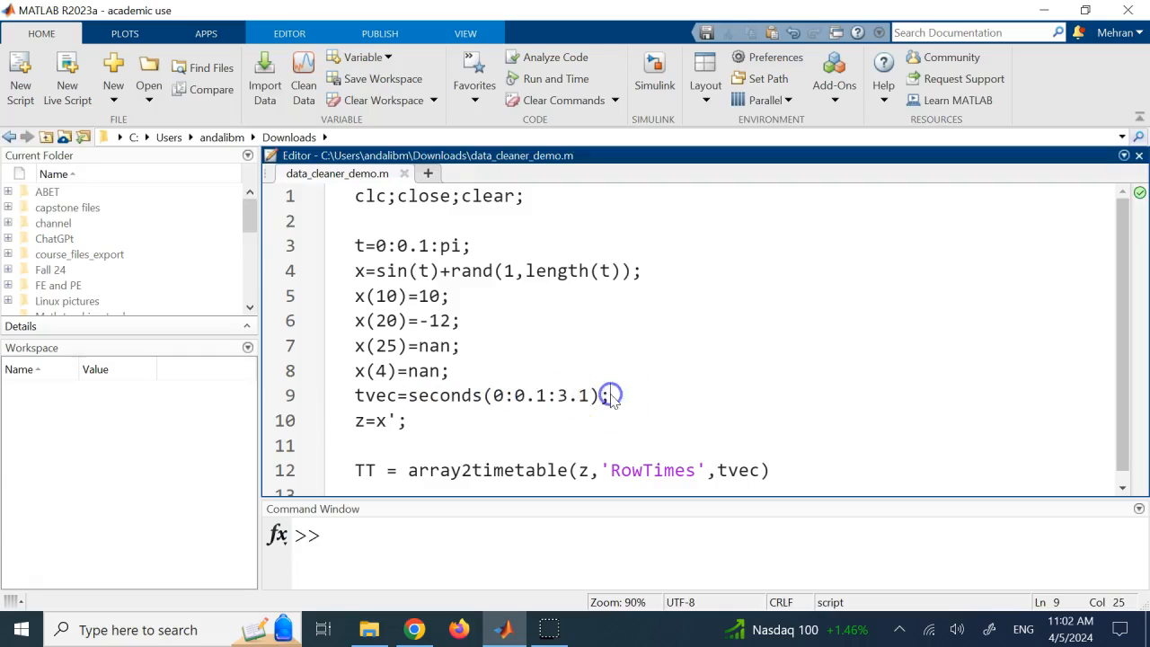
double_click(385, 398)
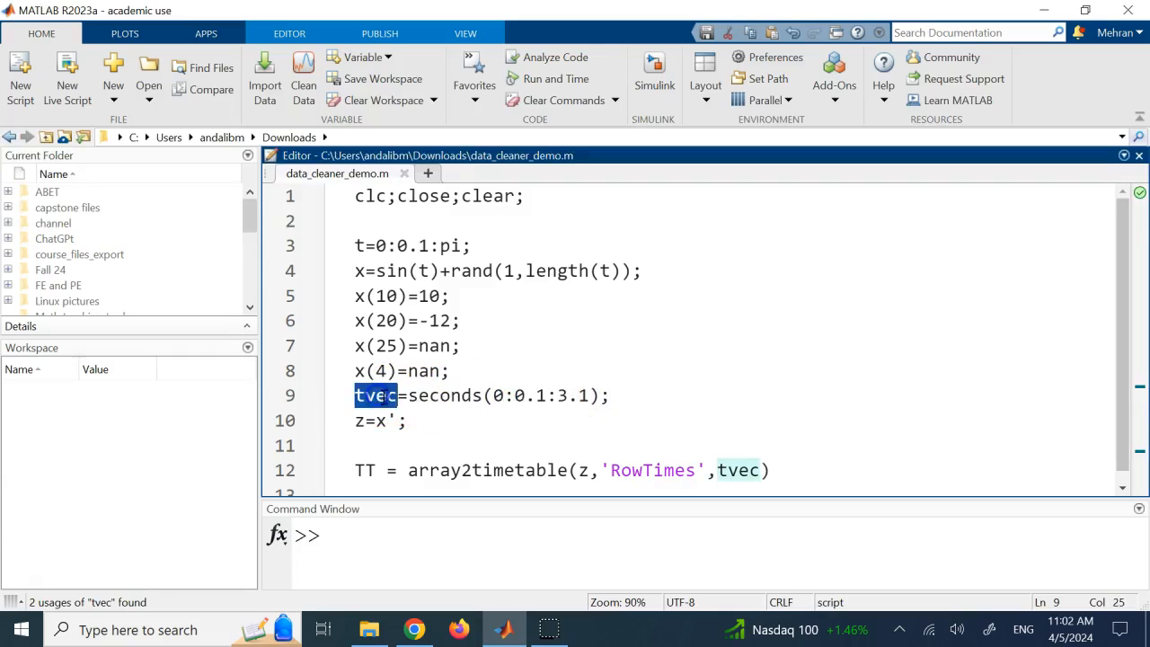
double_click(449, 397)
click(728, 472)
click(579, 469)
double_click(641, 470)
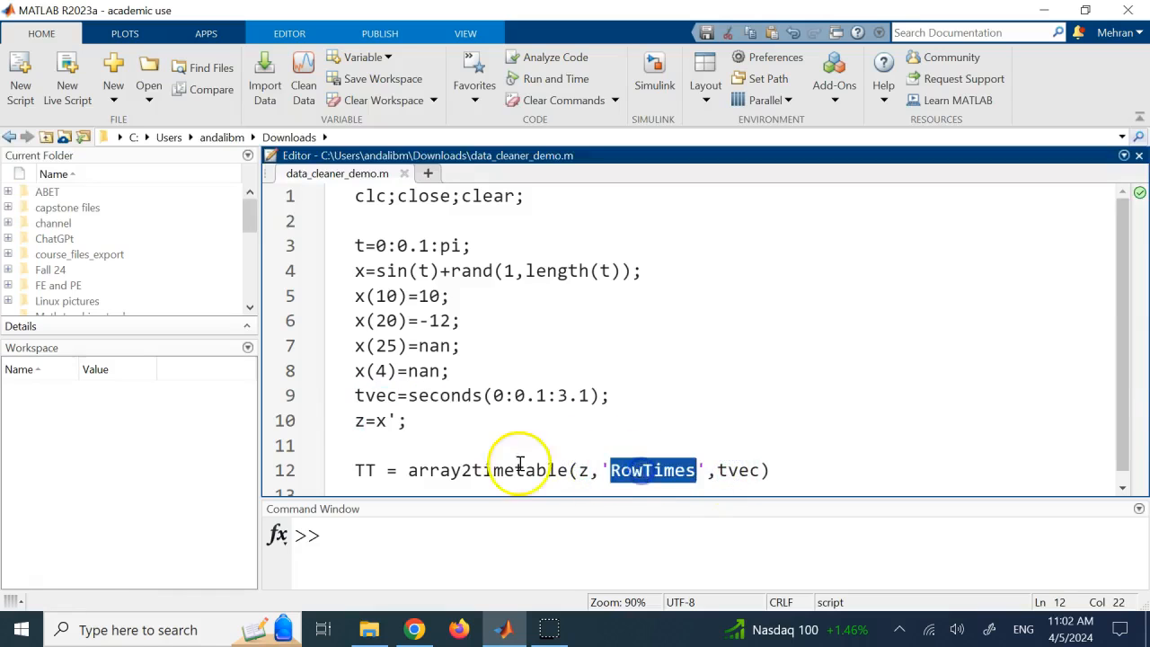
double_click(503, 470)
click(370, 470)
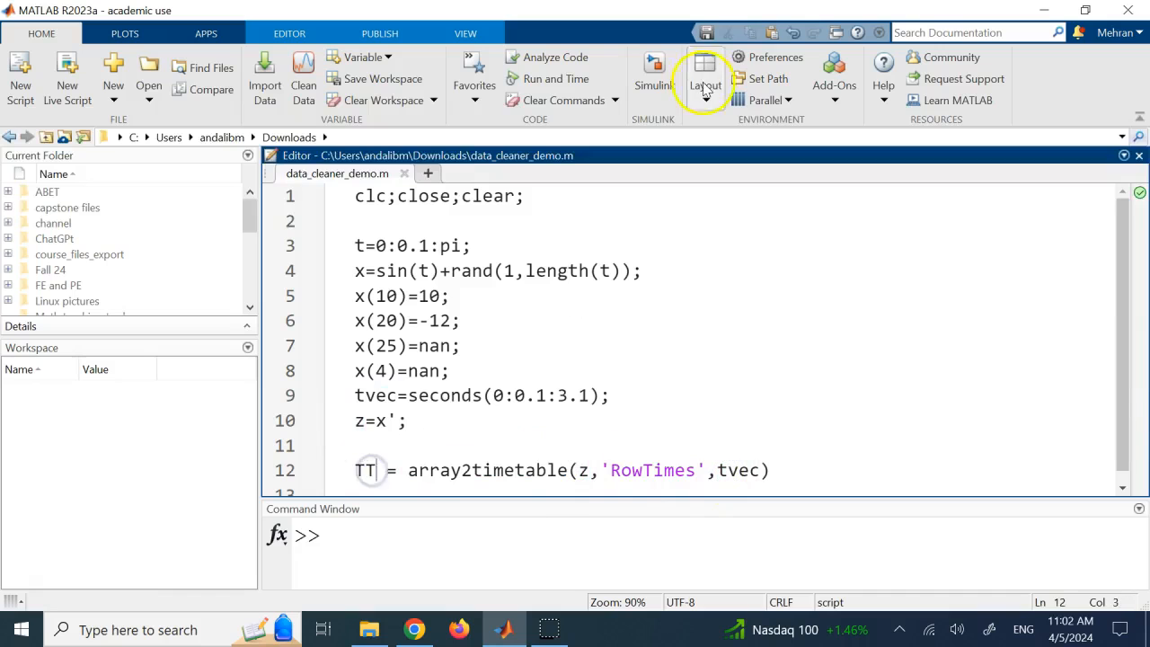
- Run the data_cleaner_demo.m script and enlarge the Command Window to show the start of the TT output
click(291, 34)
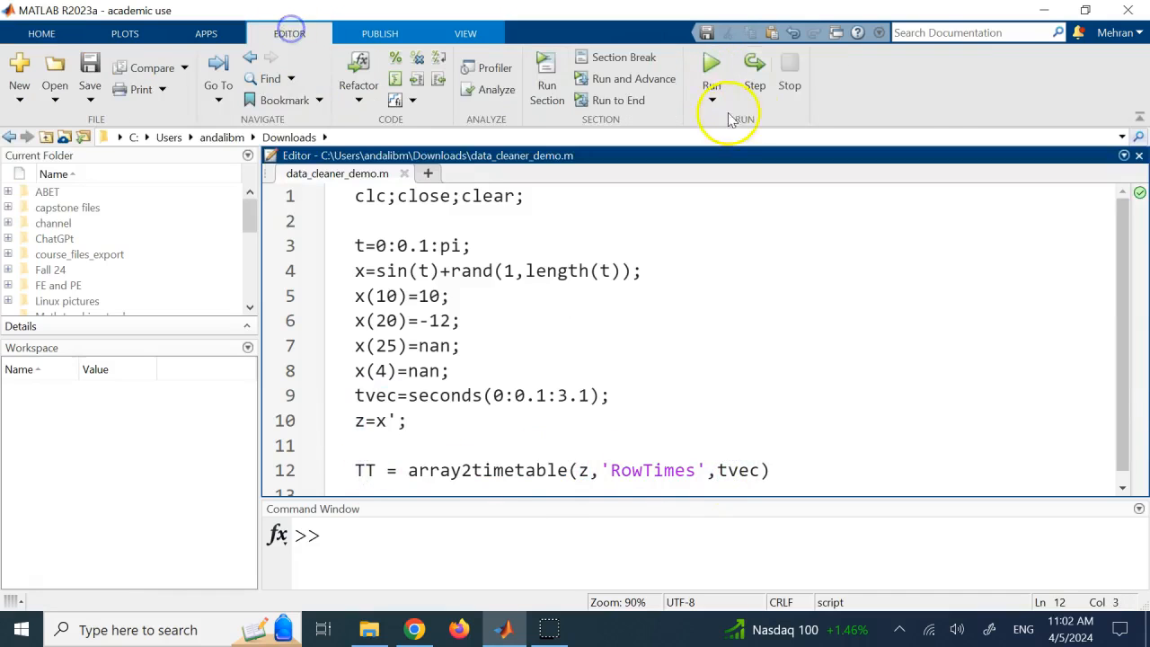
click(711, 65)
drag(745, 492, 735, 398)
drag(734, 335, 760, 188)
scroll(768, 344, up, 5)
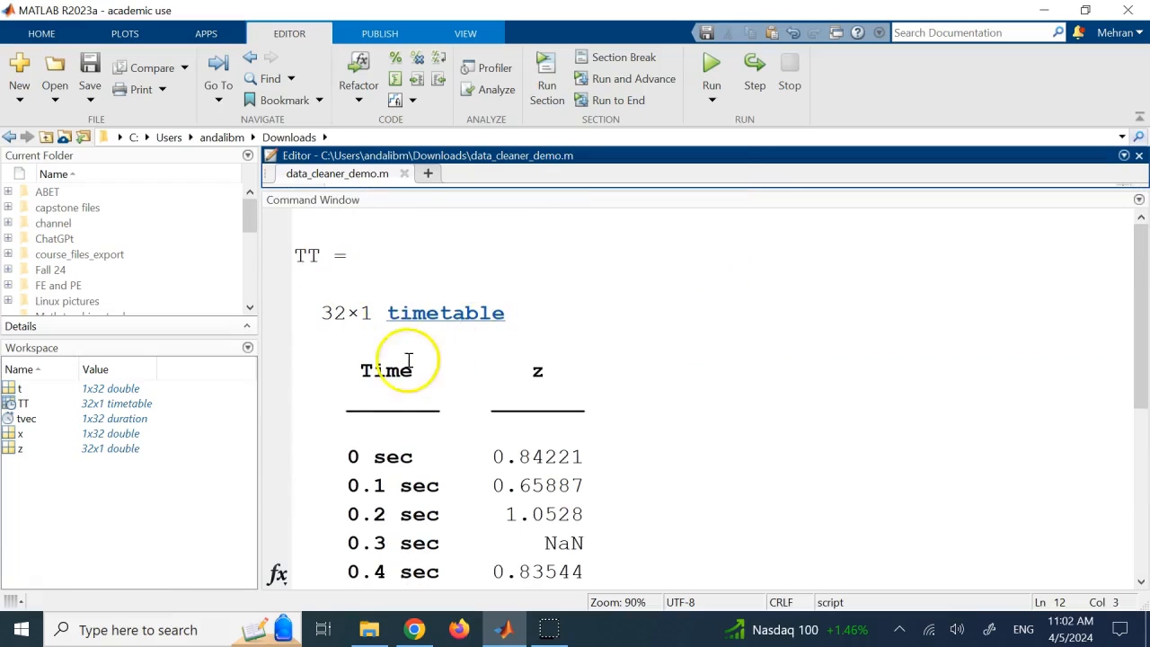
- Review the Time and z values of the printed timetable TT and shrink the Command Window to reveal the script again
scroll(551, 389, down, 1)
scroll(552, 396, down, 1)
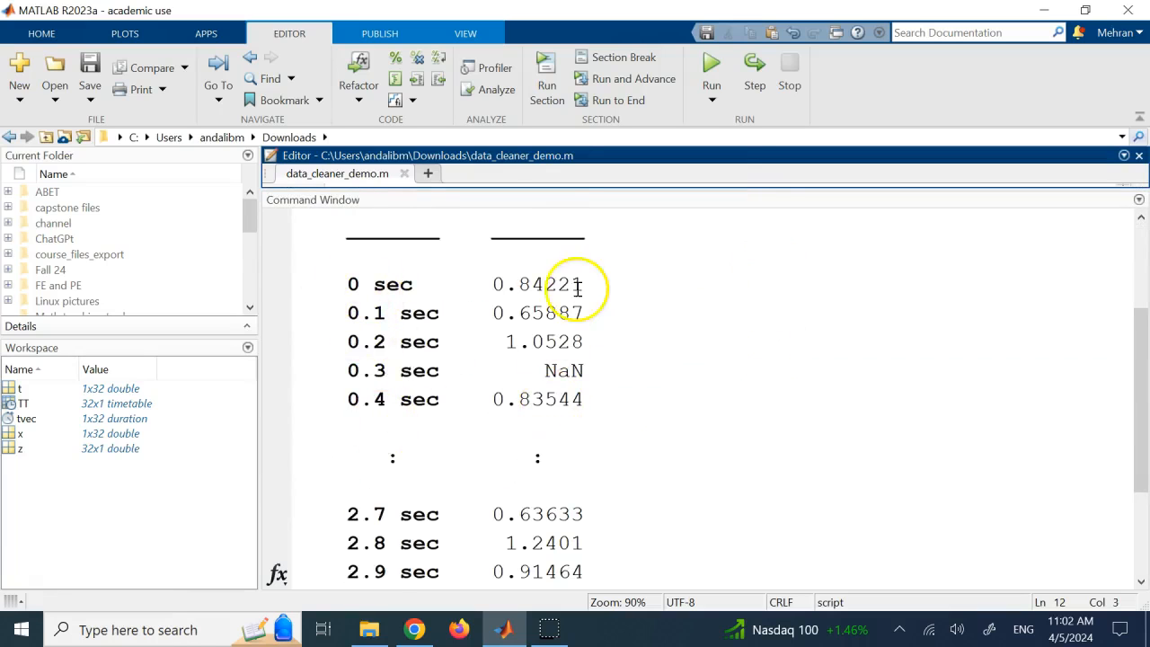
scroll(570, 306, down, 2)
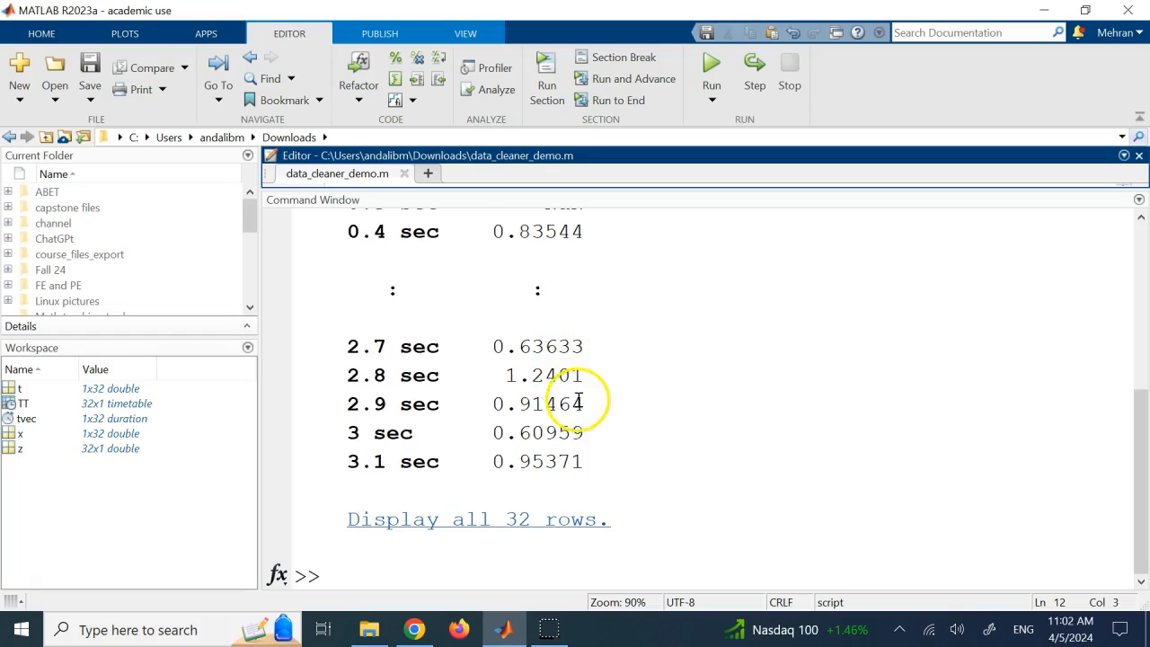
scroll(566, 377, up, 4)
drag(564, 188, 583, 529)
click(629, 396)
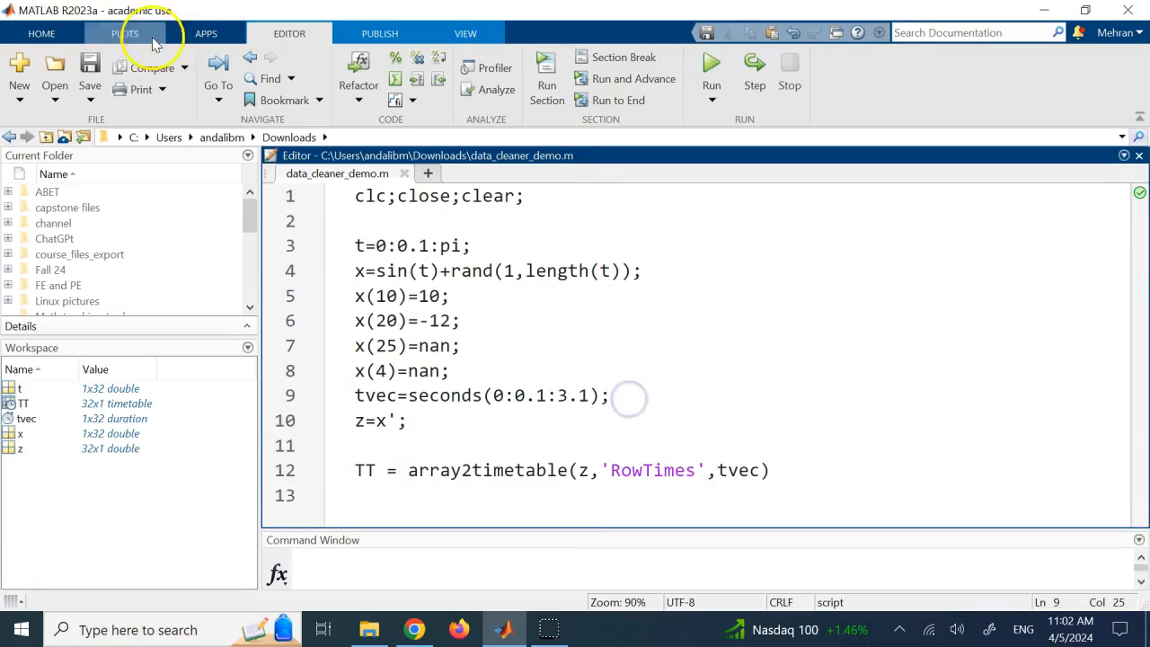
- Open the Data Cleaner app maximized and import the timetable TT from the workspace
click(50, 33)
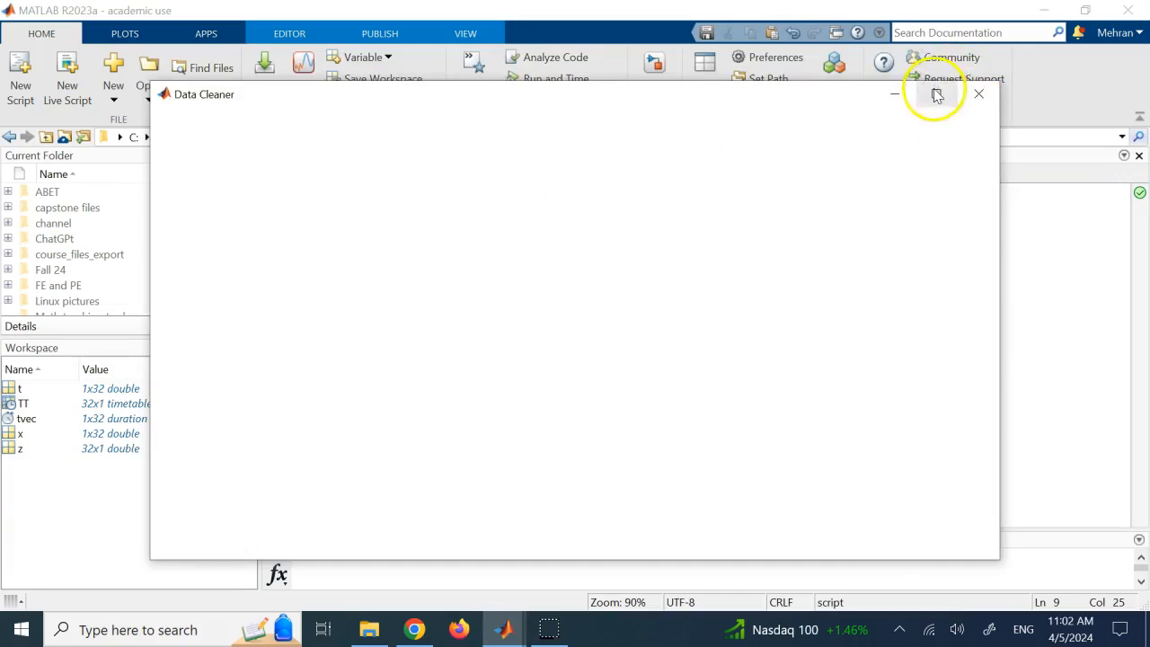
click(937, 94)
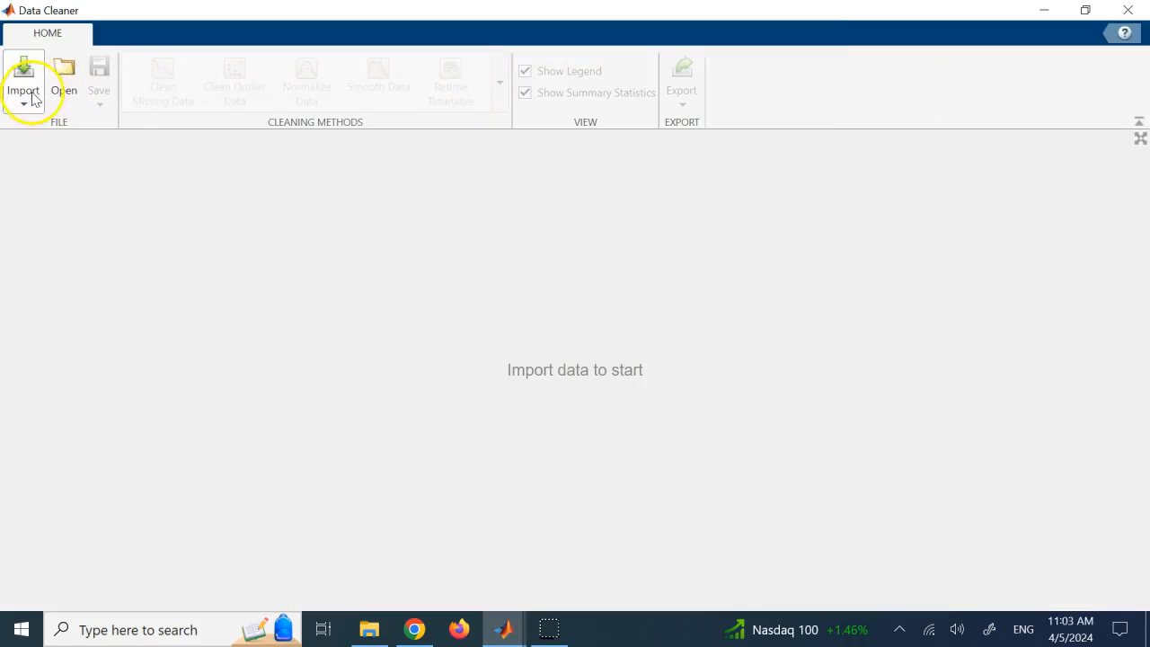
click(27, 81)
click(60, 124)
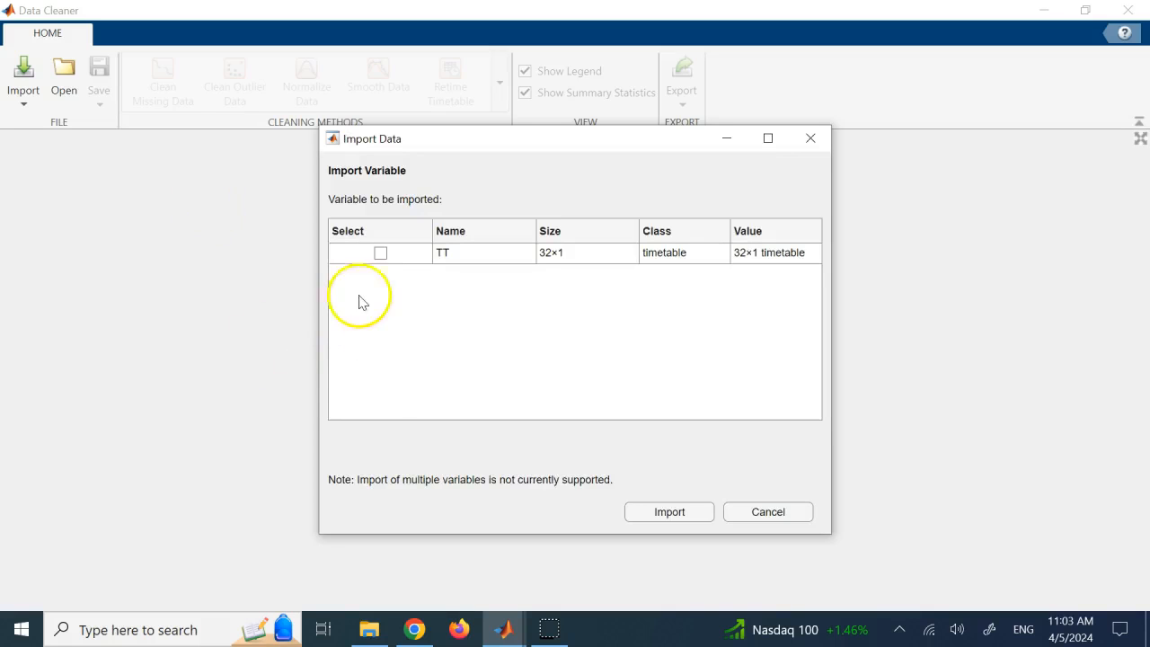
click(380, 255)
click(673, 520)
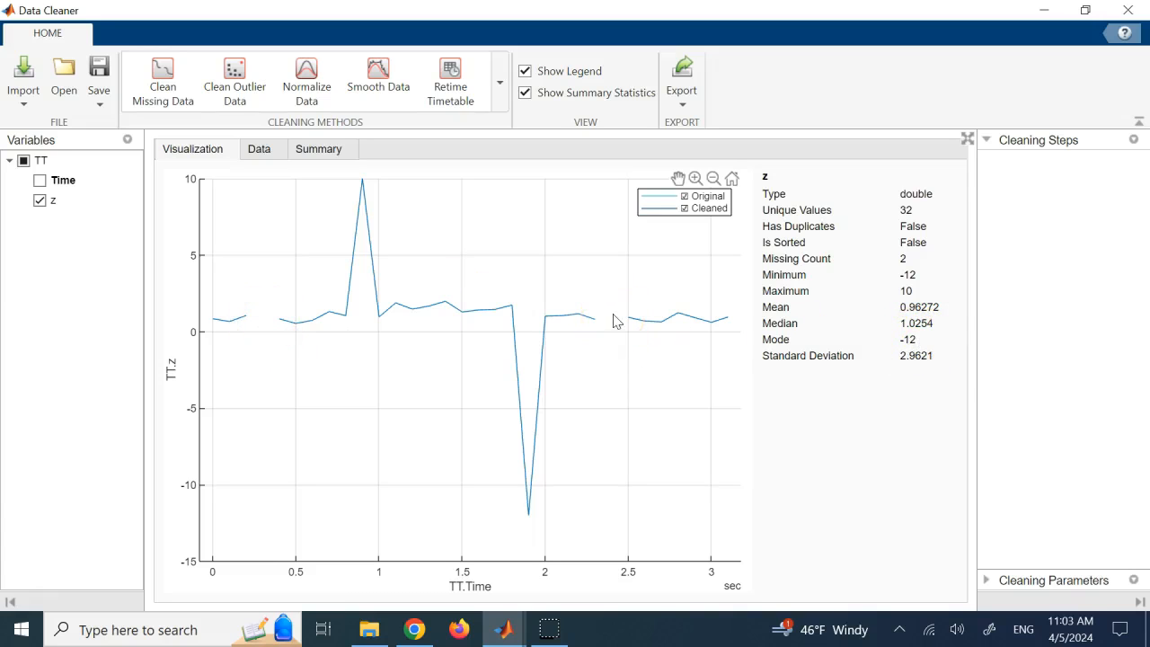
- Start Clean Missing Data on variable z, widen the parameters pane and keep Fill missing as the cleaning method
click(162, 86)
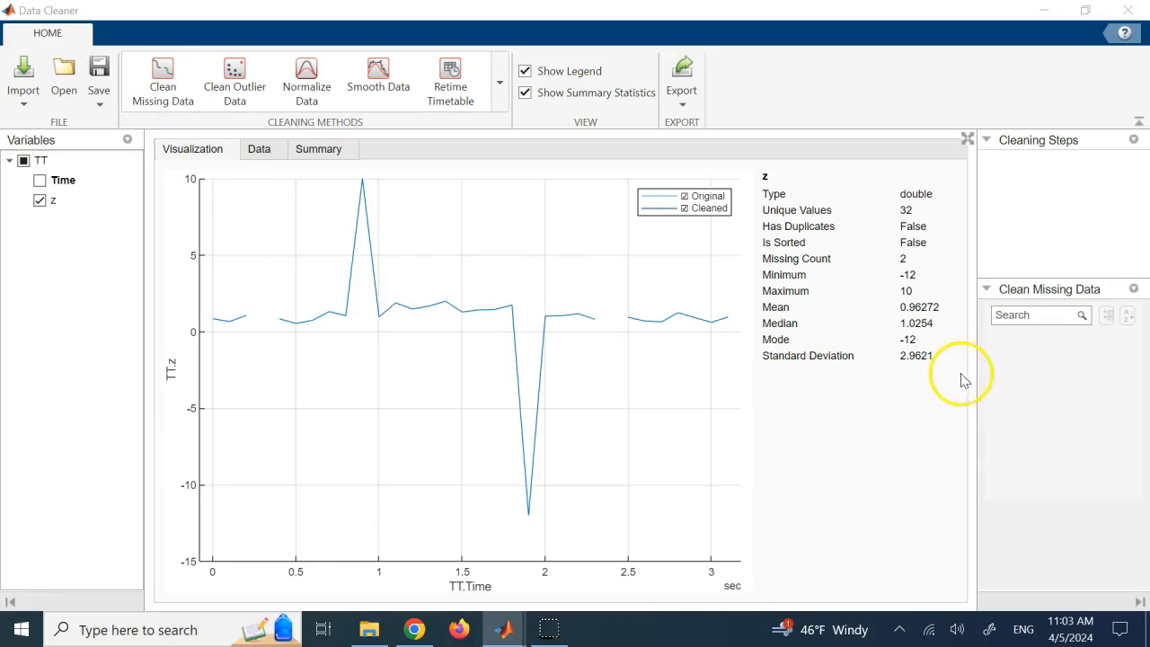
drag(977, 374, 822, 355)
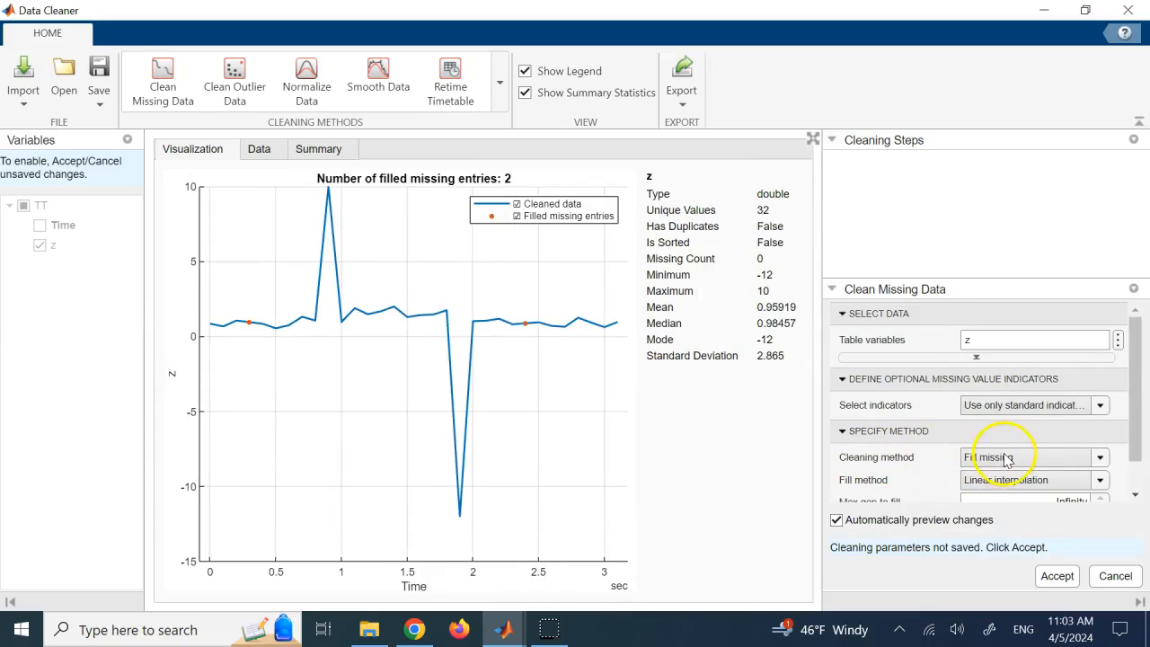
click(1096, 457)
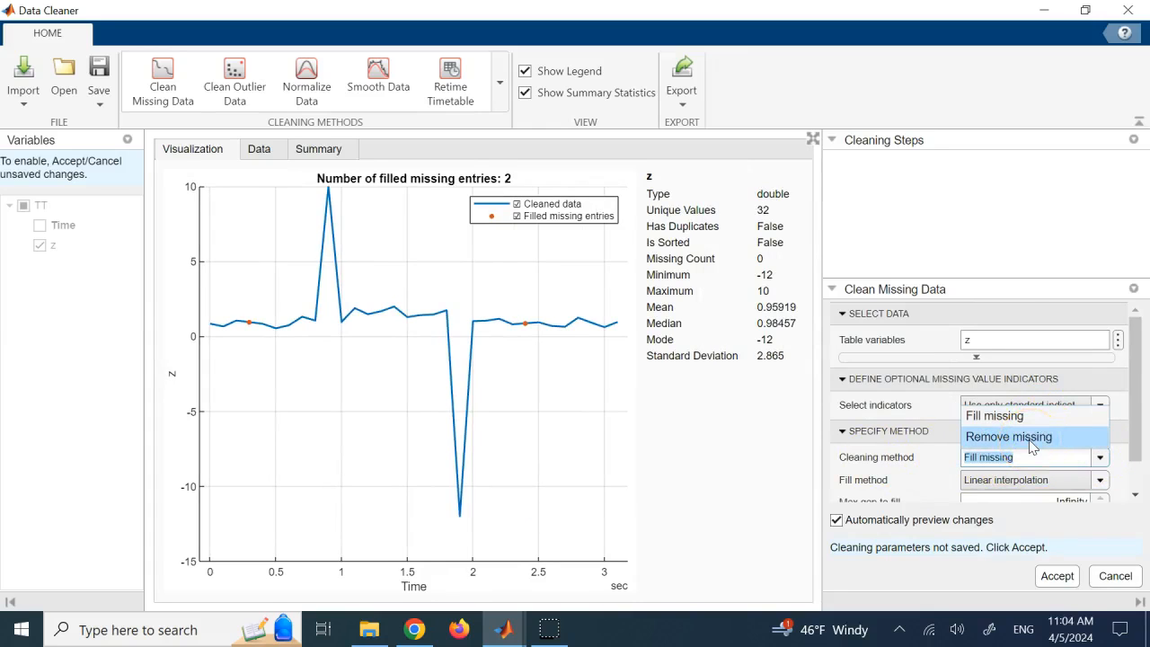
click(1021, 225)
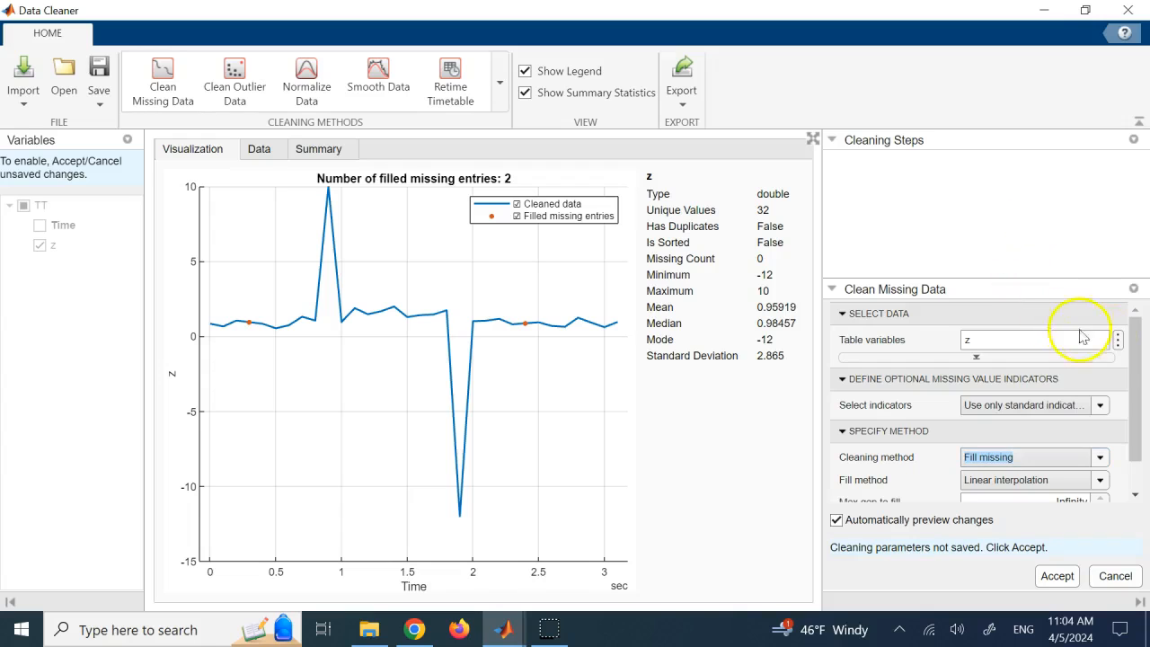
drag(1133, 361, 1133, 403)
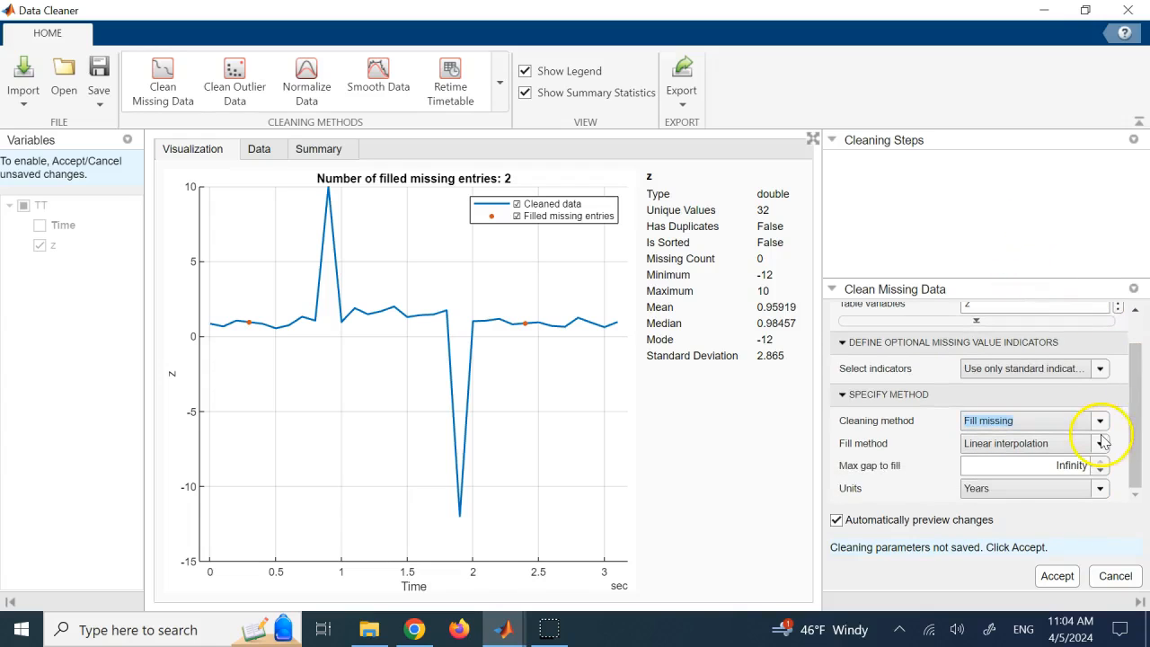
- Set the fill method for z's missing entries to Spline interpolation and accept the cleaning step
click(1100, 442)
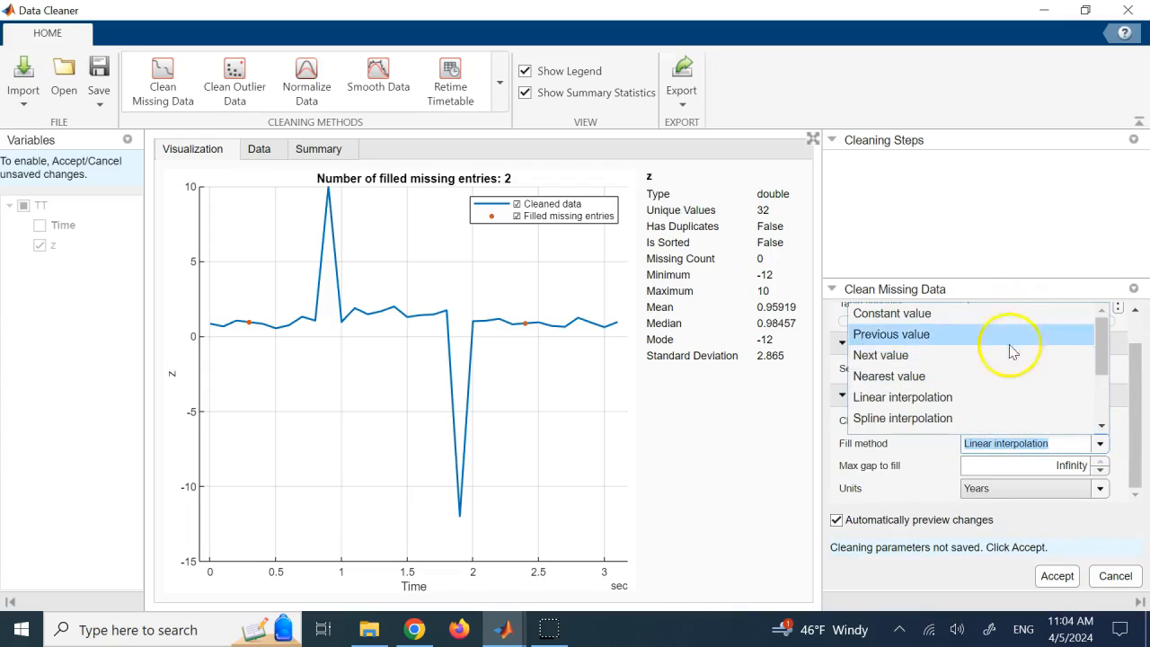
scroll(939, 380, down, 2)
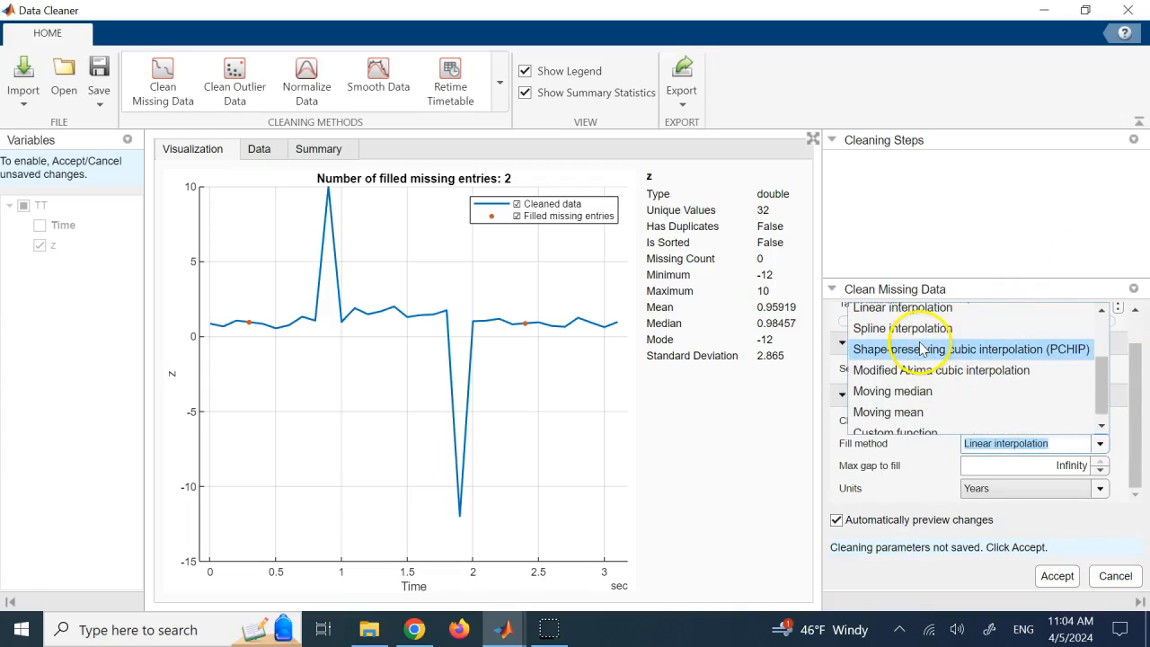
scroll(948, 360, down, 1)
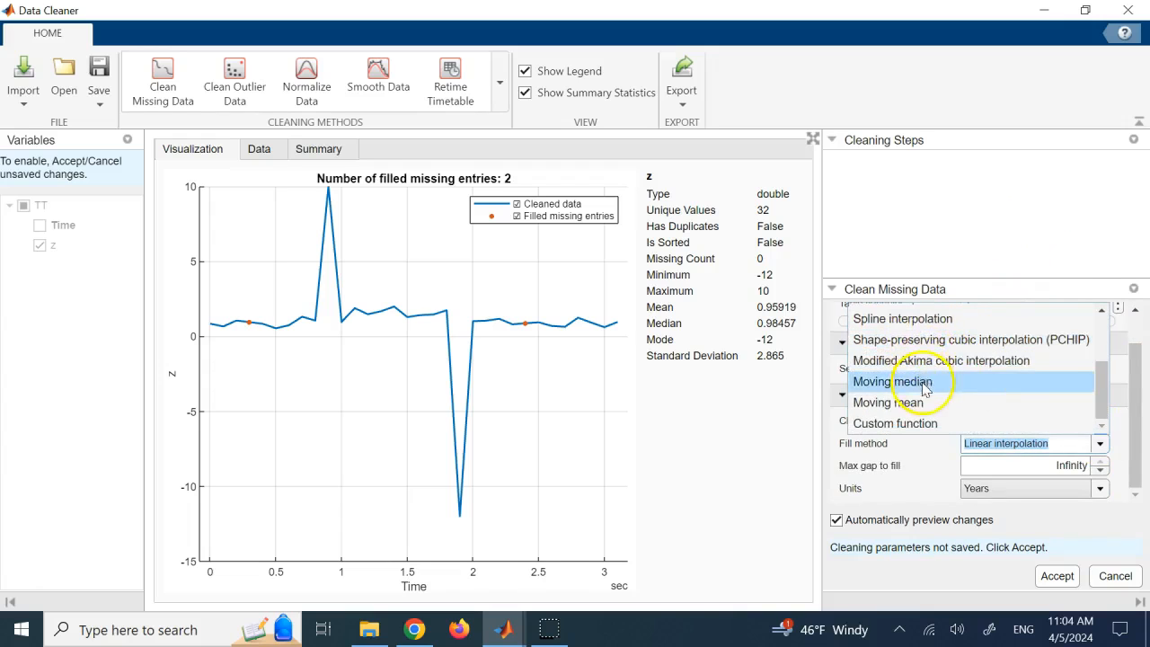
scroll(926, 373, up, 2)
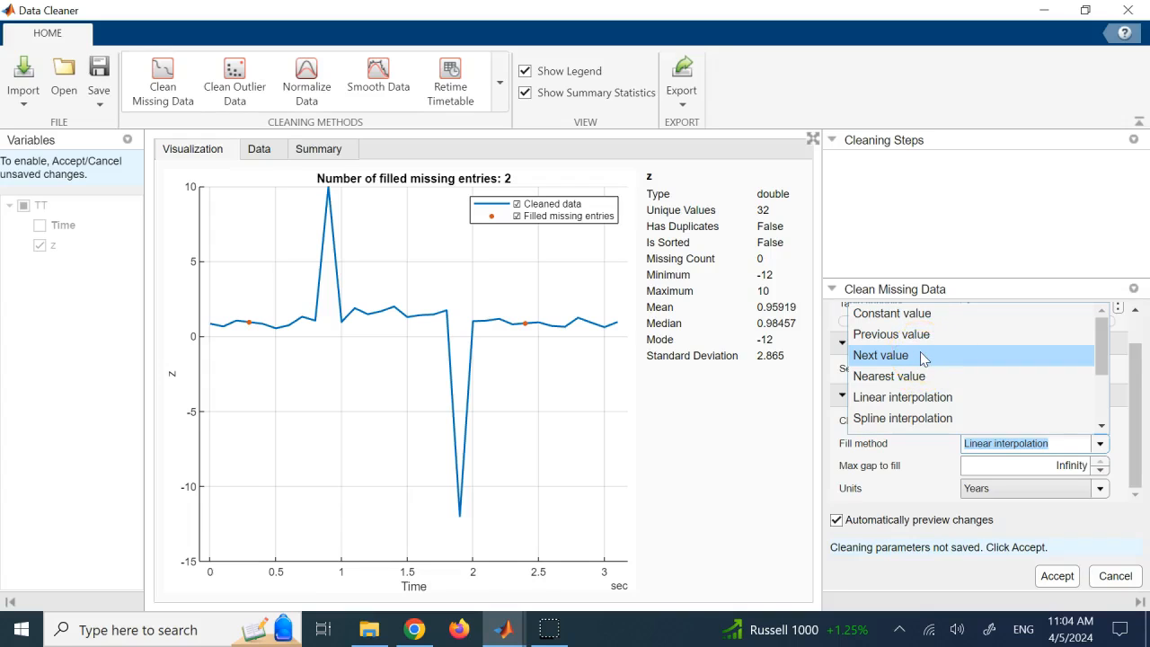
click(921, 419)
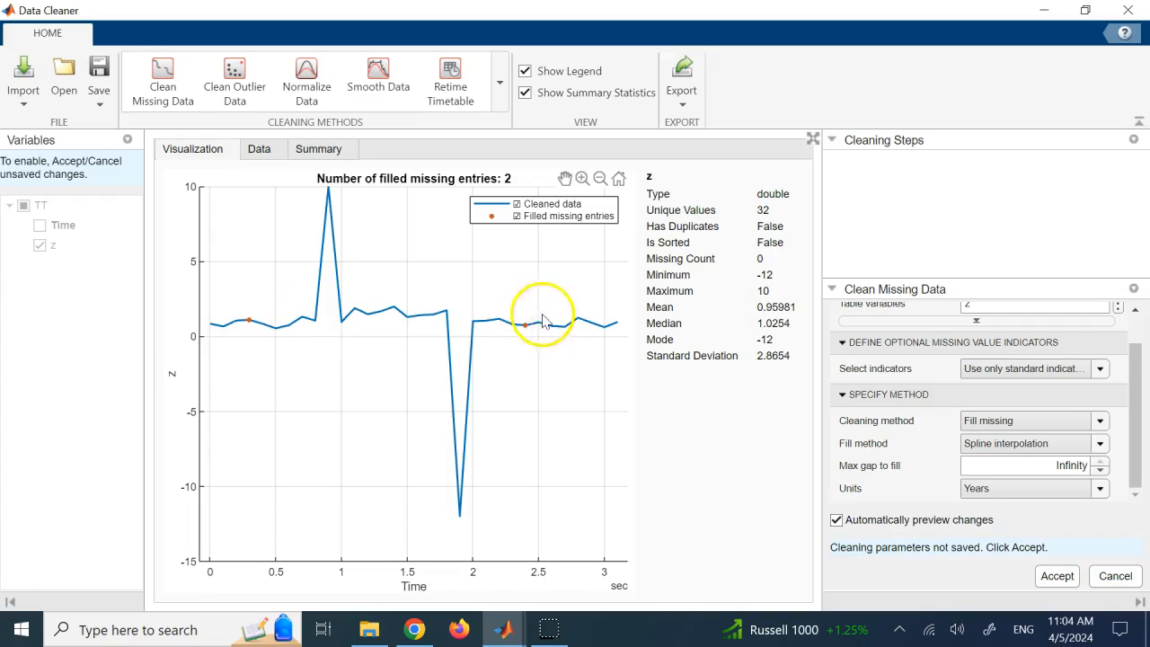
click(1057, 575)
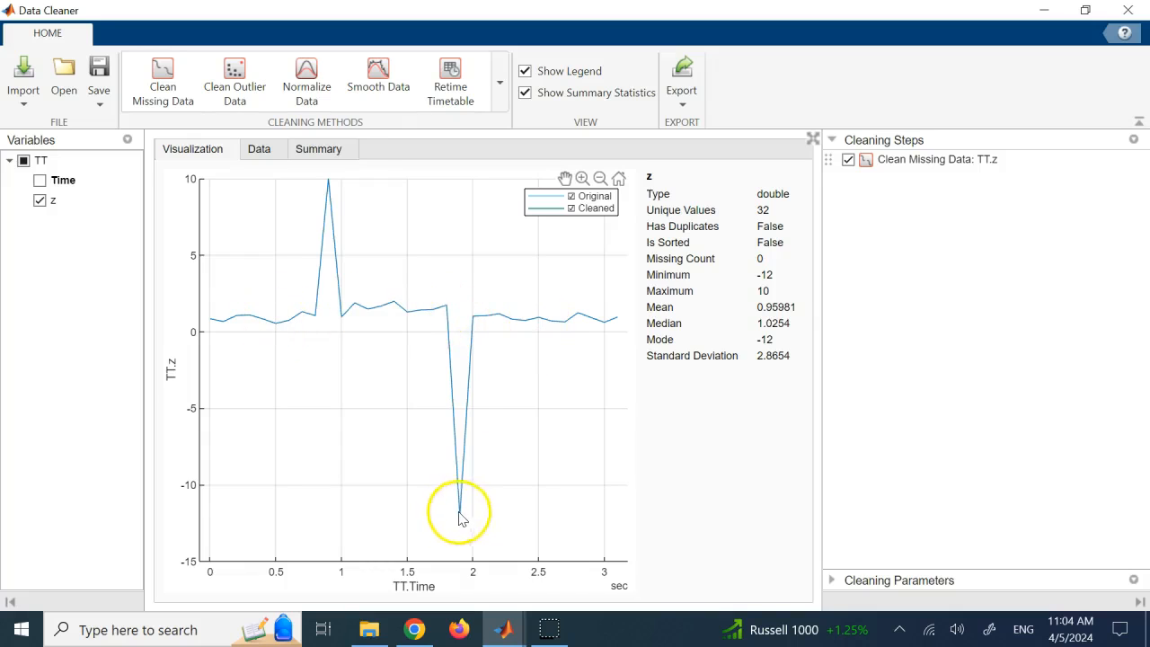
- Start Clean Outlier Data on z, keeping Fill outliers as the cleaning method and setting the fill method to Spline interpolation
click(239, 79)
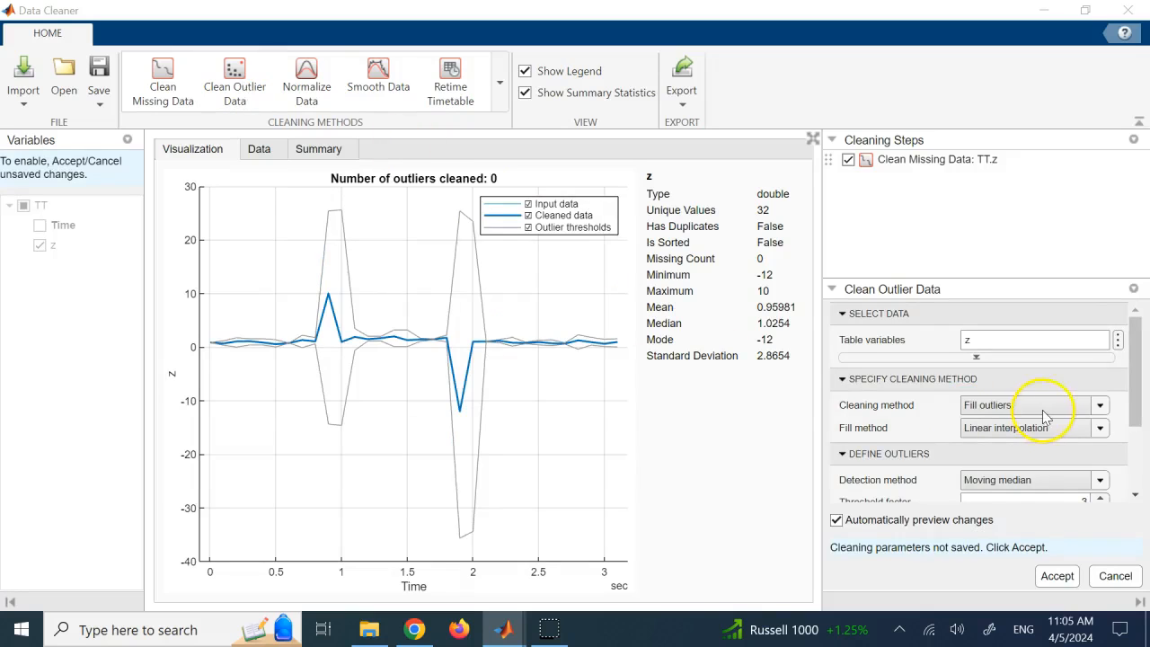
click(1100, 406)
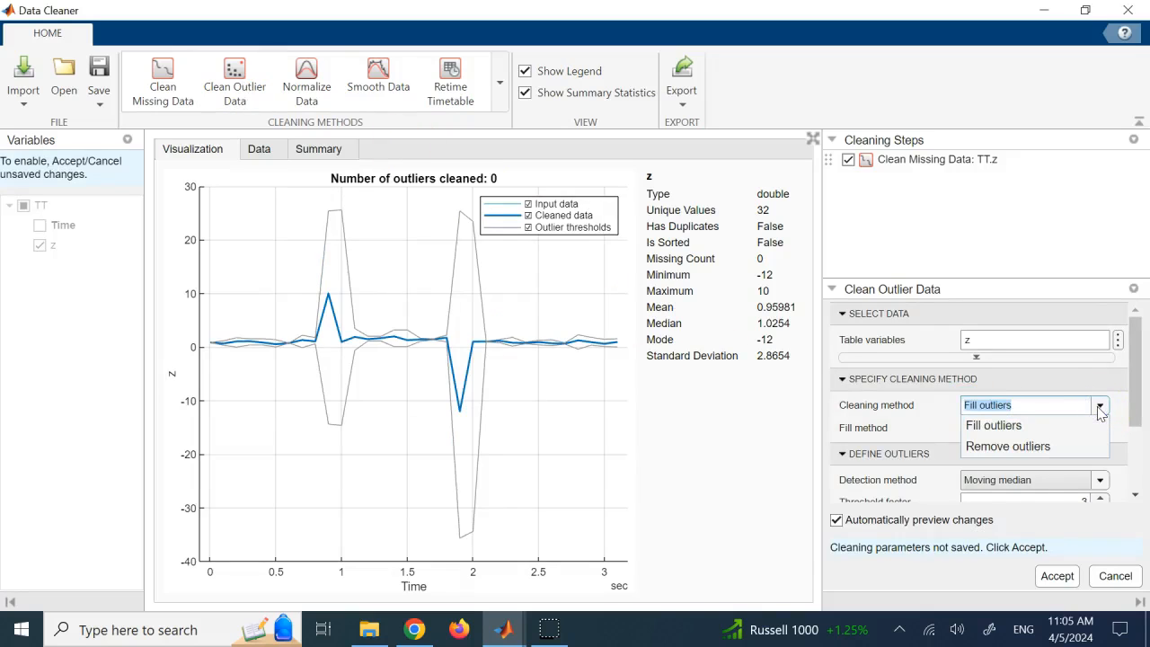
click(1099, 408)
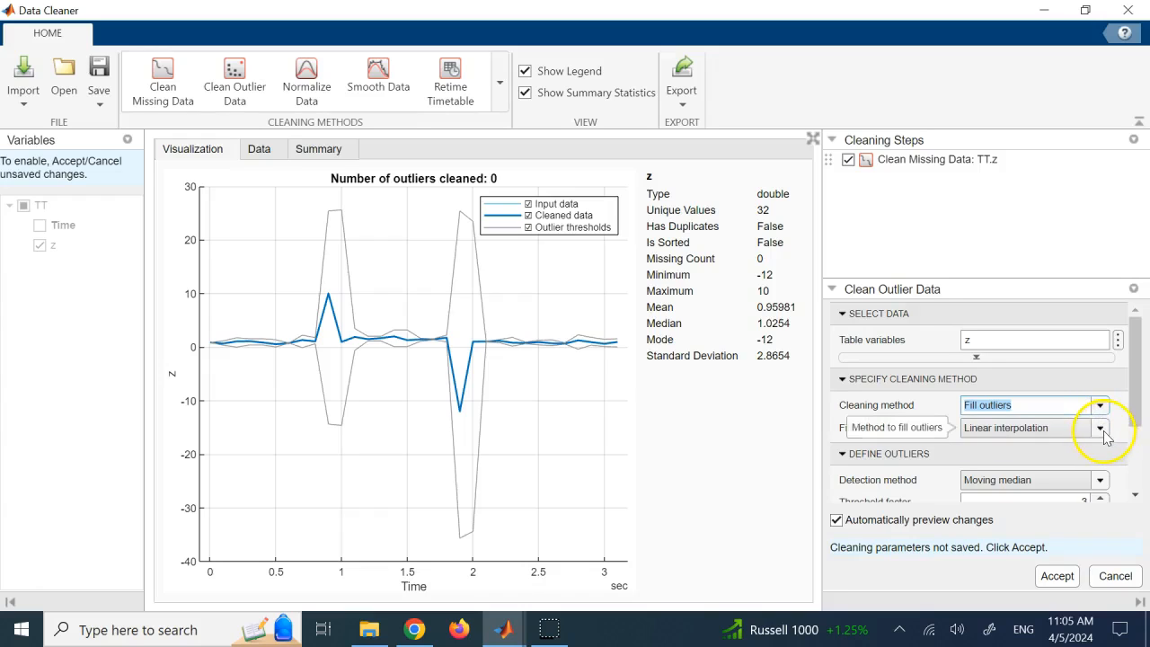
drag(1130, 385, 1138, 410)
click(1096, 393)
scroll(1027, 418, down, 2)
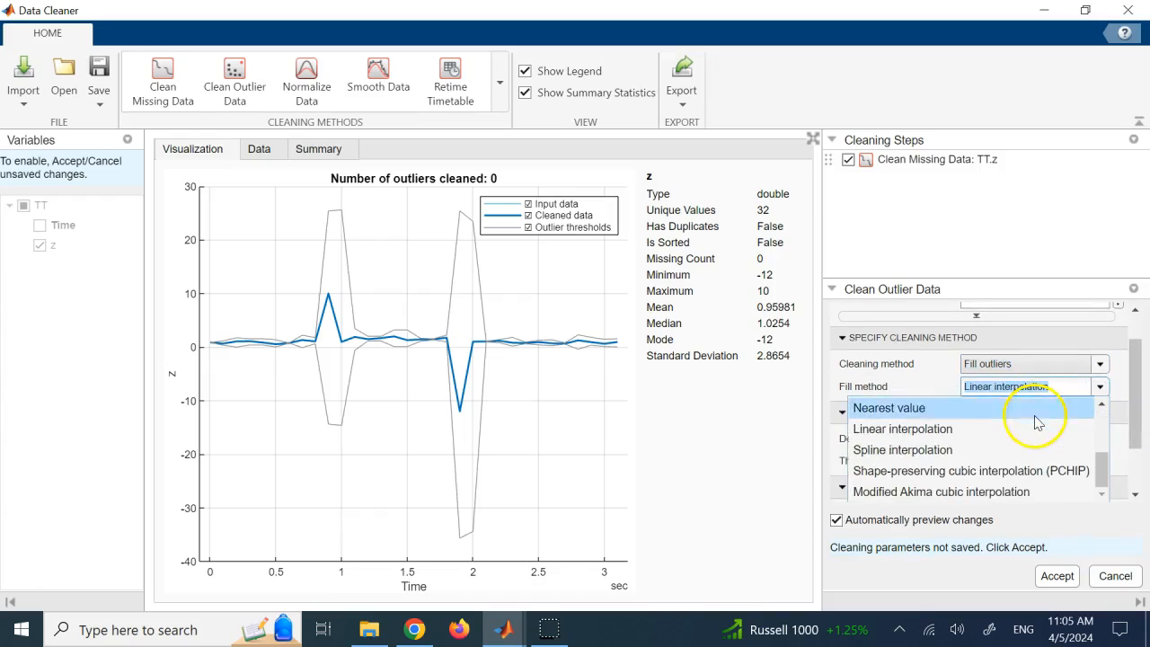
click(969, 452)
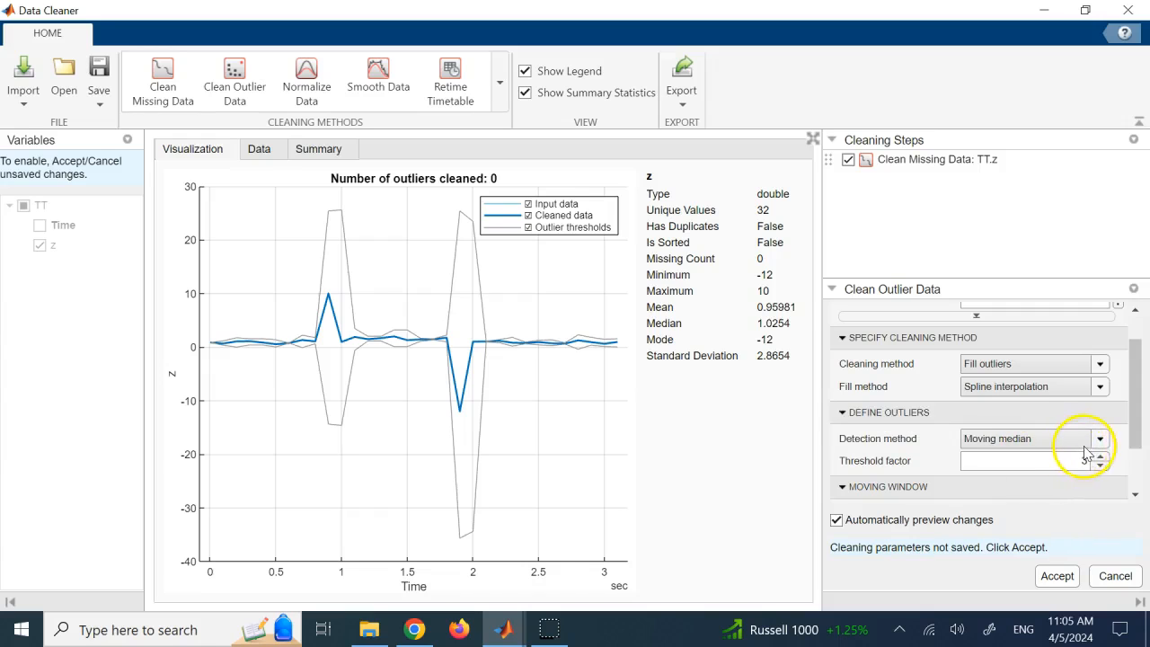
- Set the outlier detection method to Quartiles and accept the outlier cleaning step
click(1099, 438)
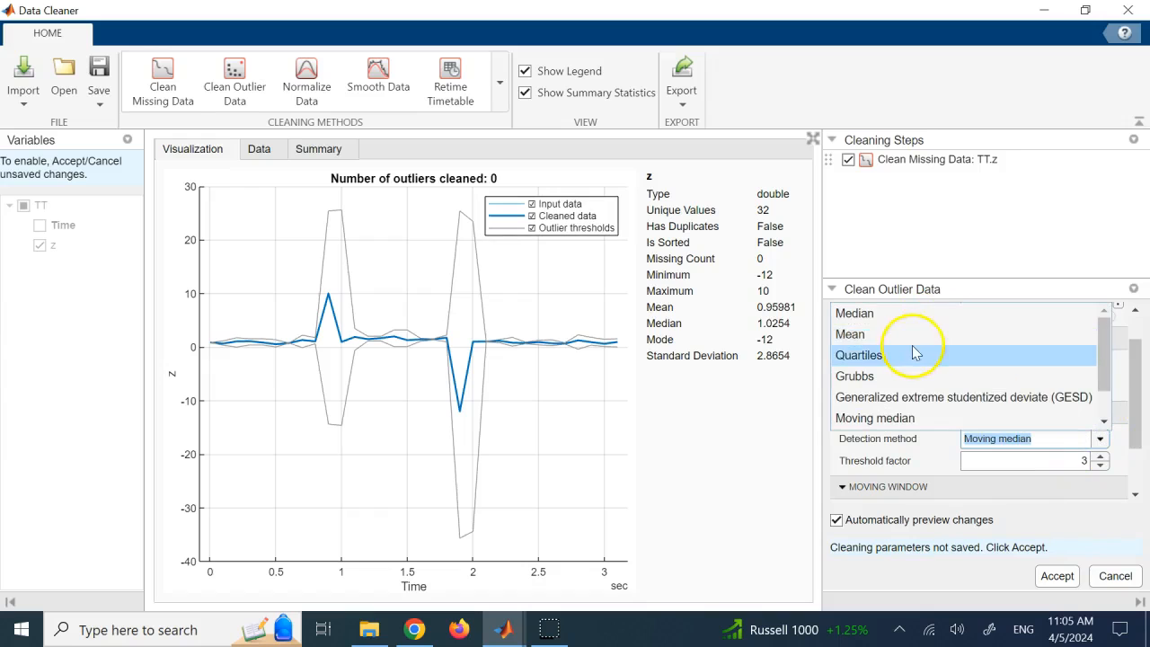
scroll(921, 354, down, 1)
scroll(884, 409, up, 1)
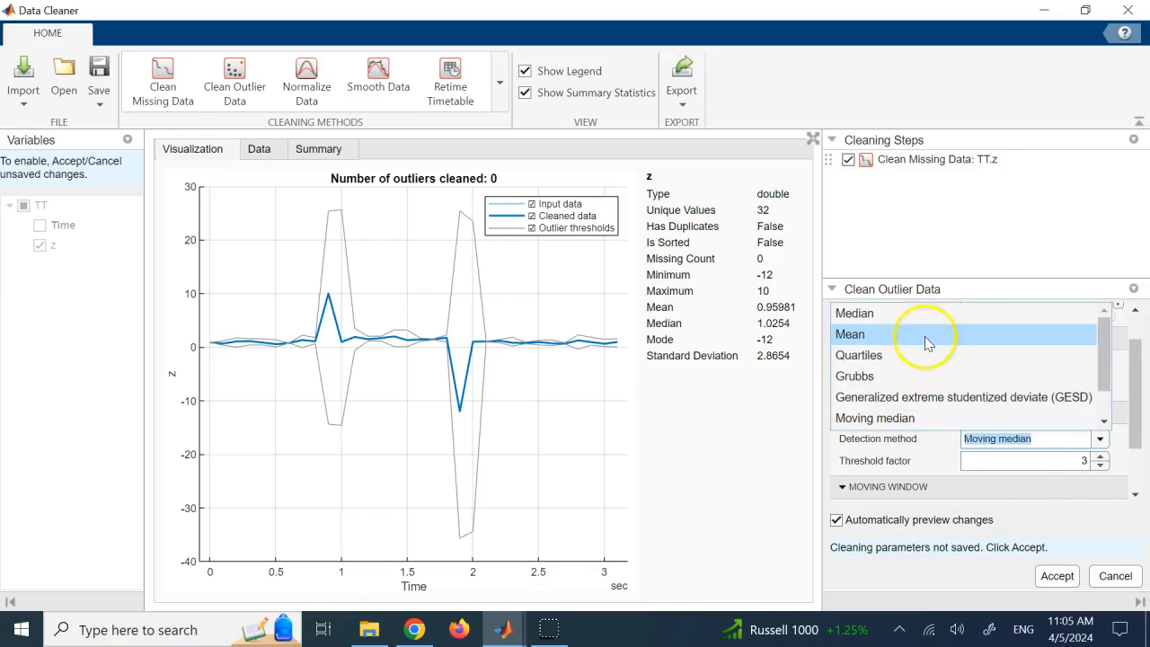
click(908, 355)
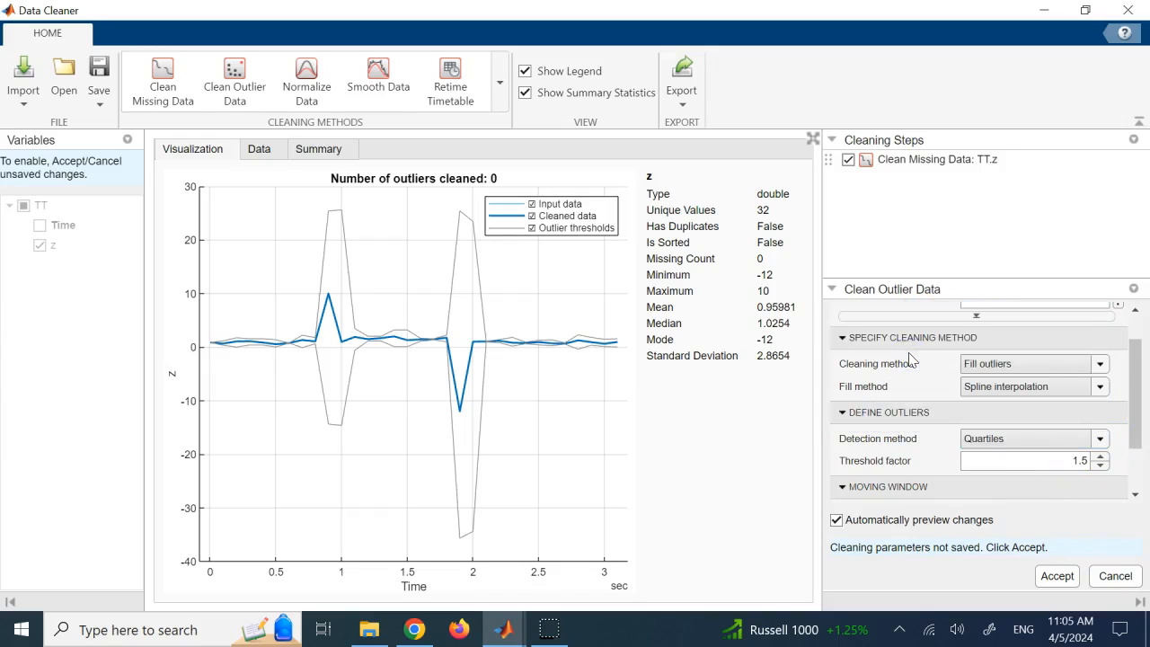
scroll(1129, 413, down, 2)
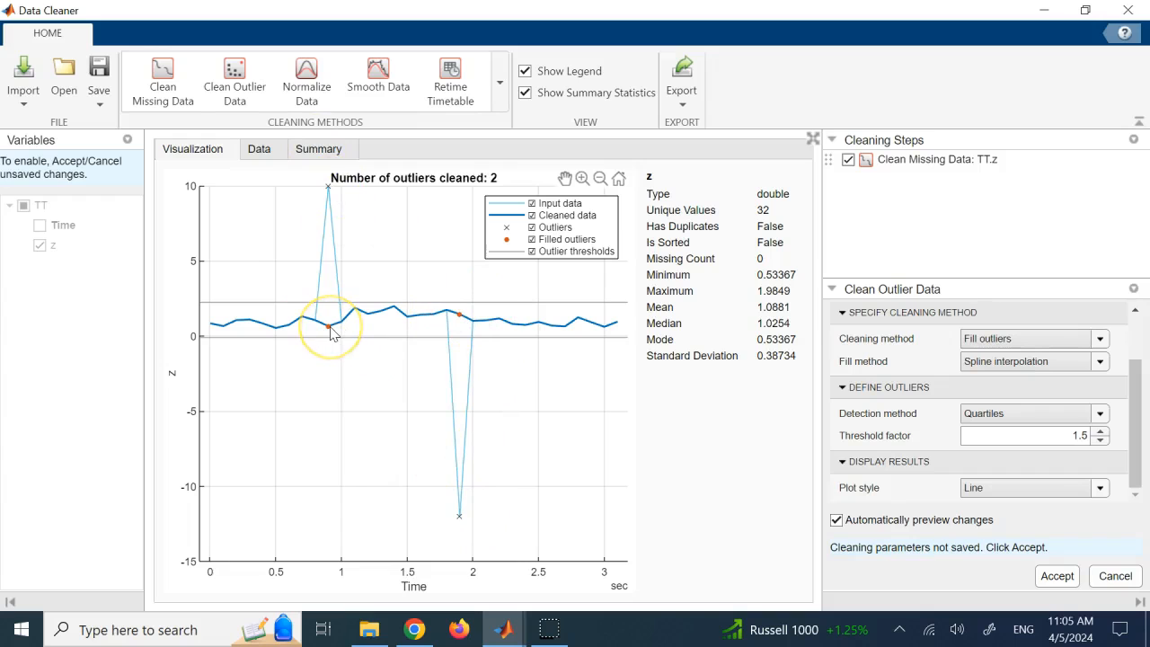
click(1056, 576)
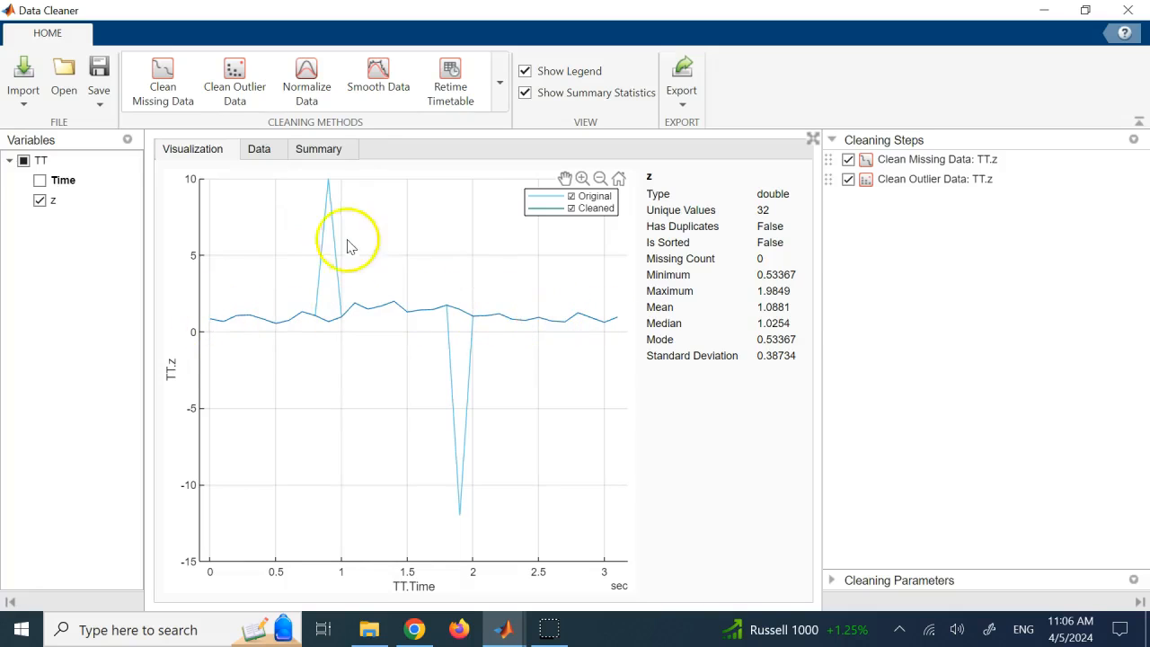
- Hide the original curve in the plot and start Smooth Data on z with the Gaussian filter method
click(572, 198)
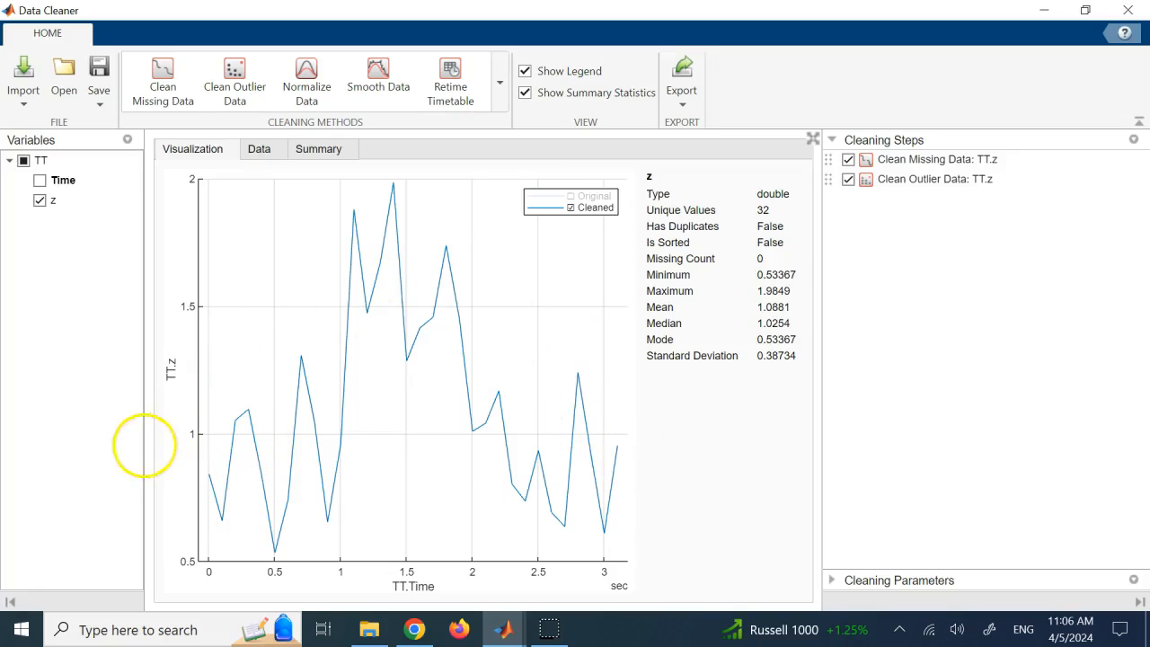
click(373, 77)
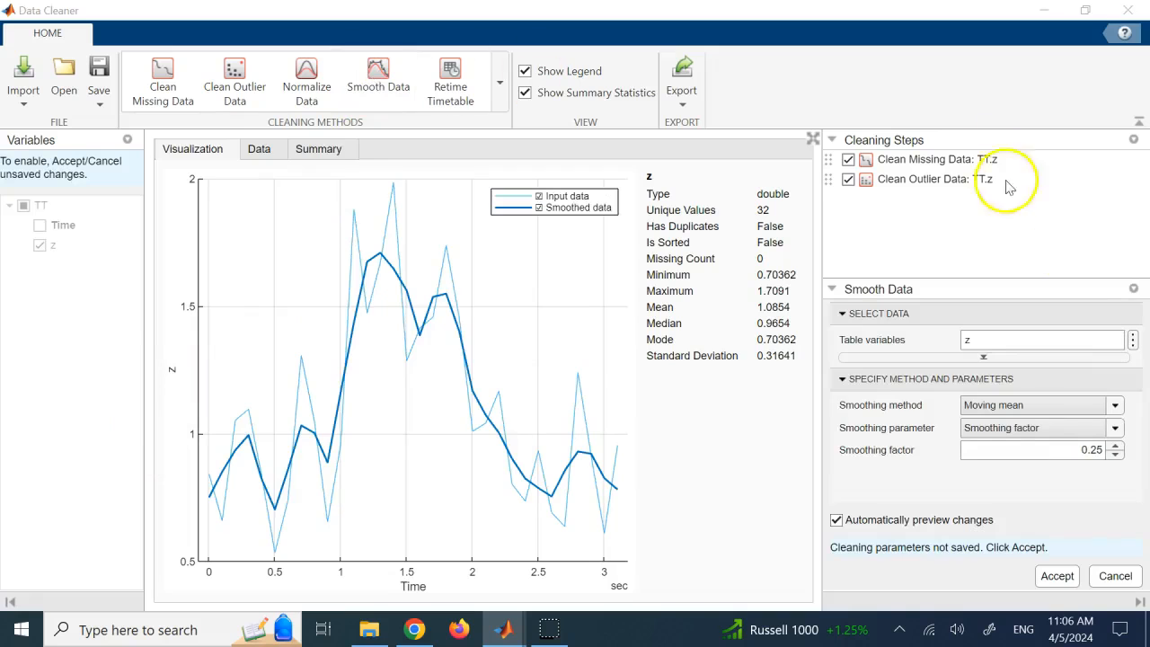
click(1116, 406)
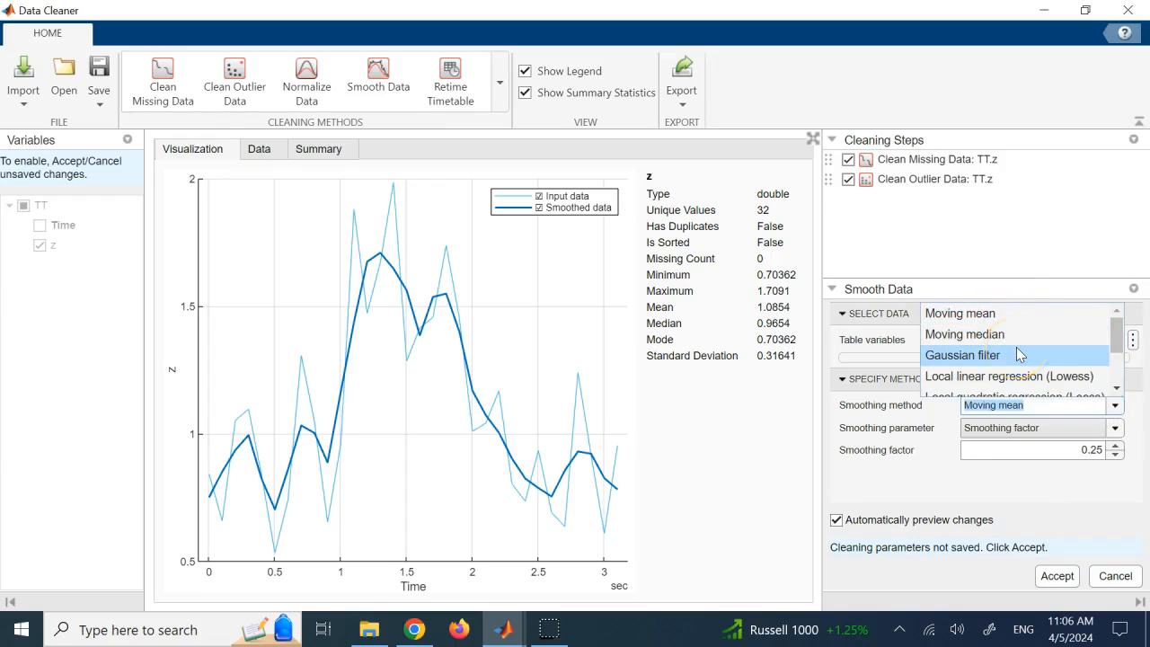
click(1020, 355)
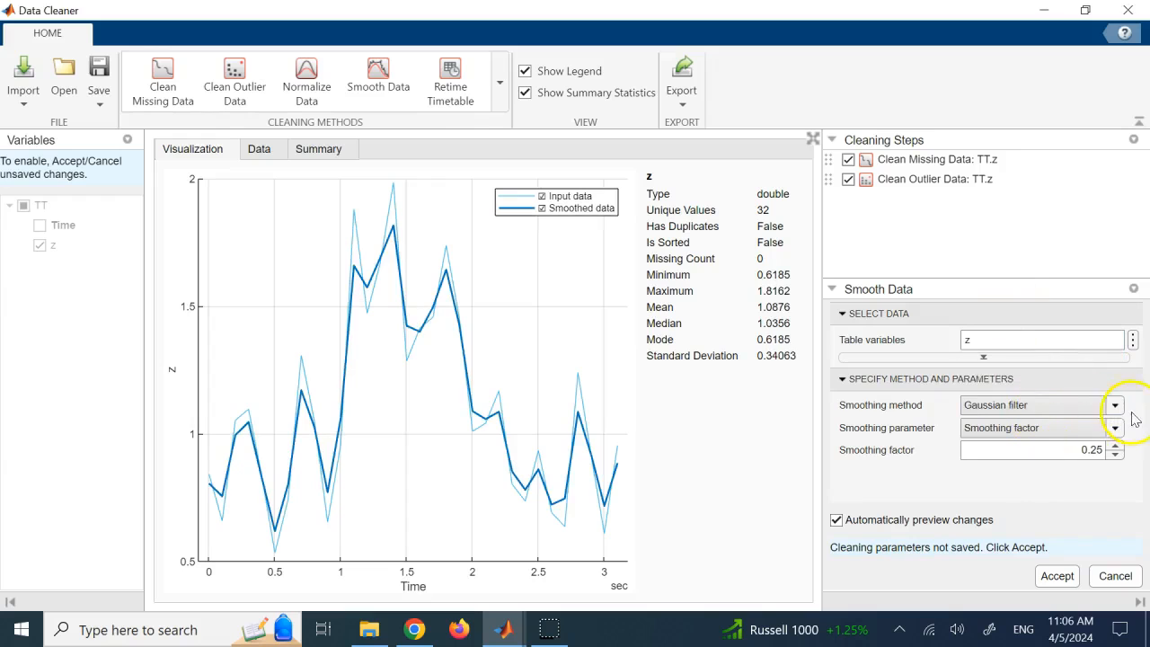
- Try the Moving median and Moving mean smoothing methods on z to compare their previews
click(1118, 406)
click(1038, 336)
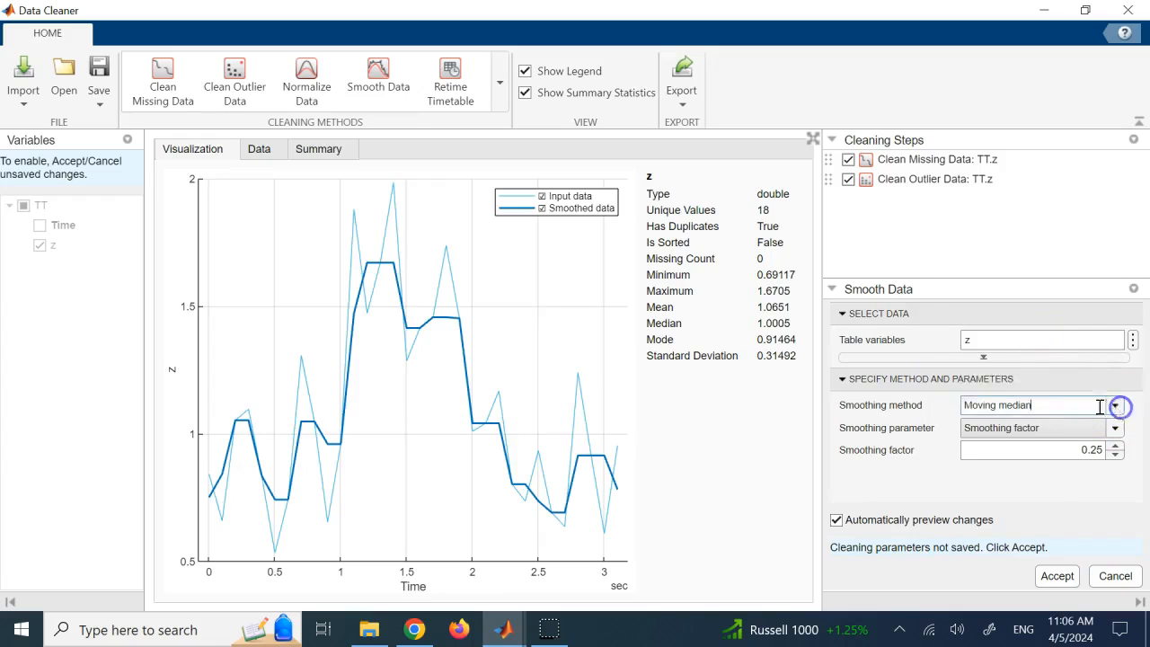
click(1115, 405)
click(1017, 315)
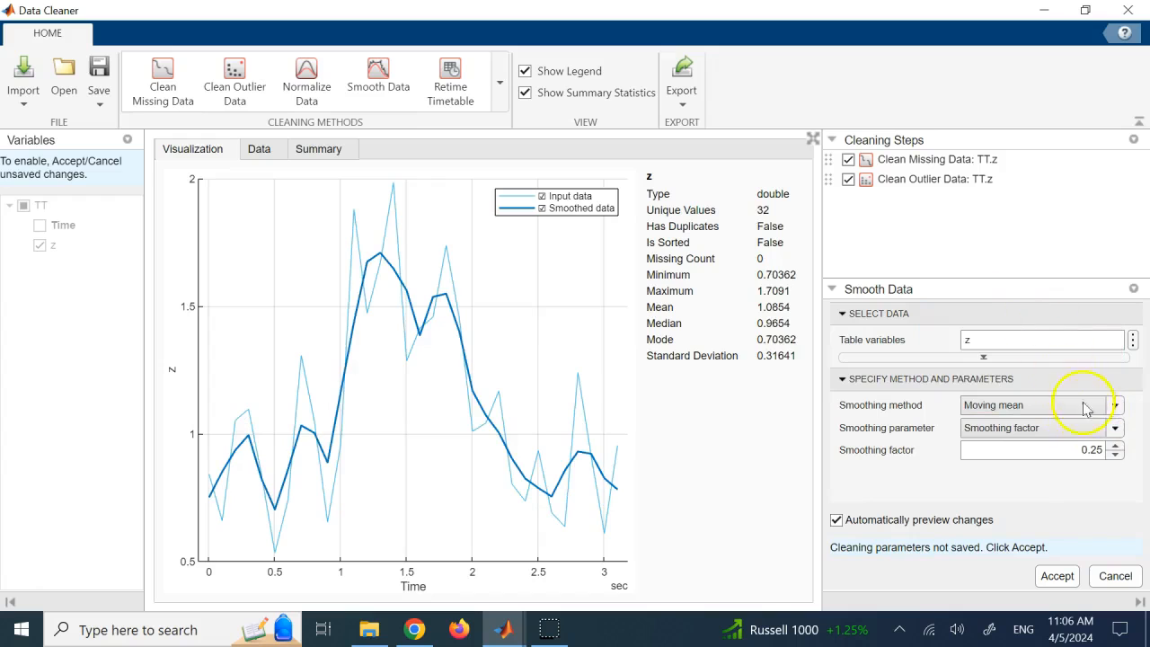
- Try the Robust Lowess and Local linear regression (Lowess) smoothing methods on z
click(1114, 407)
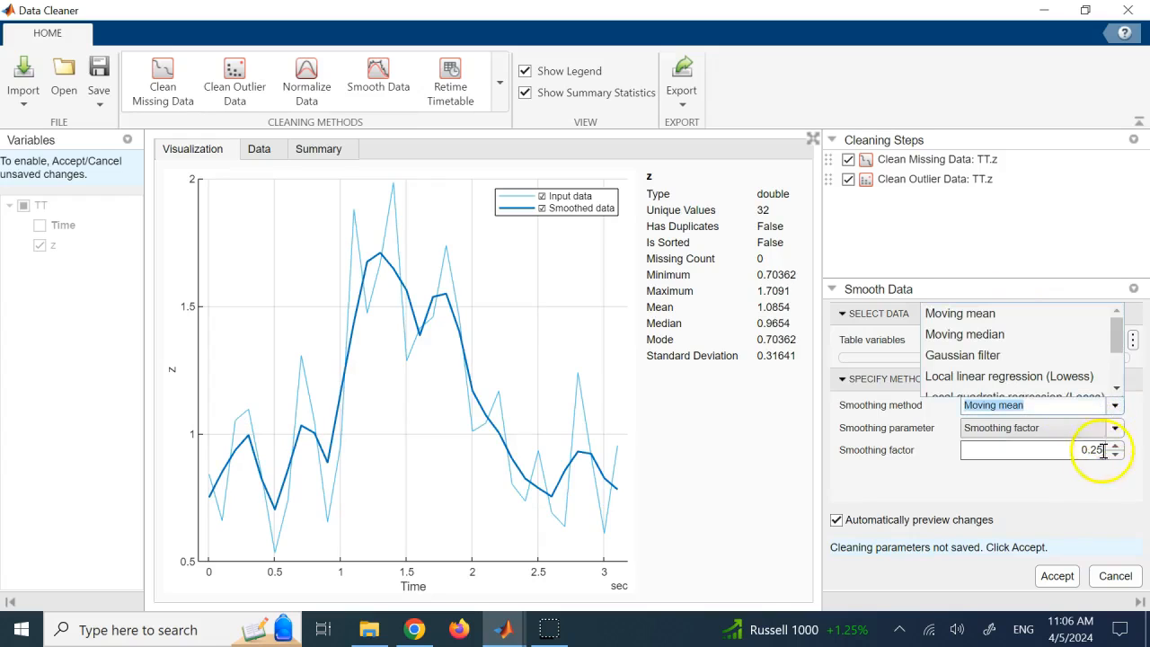
scroll(1036, 359, down, 2)
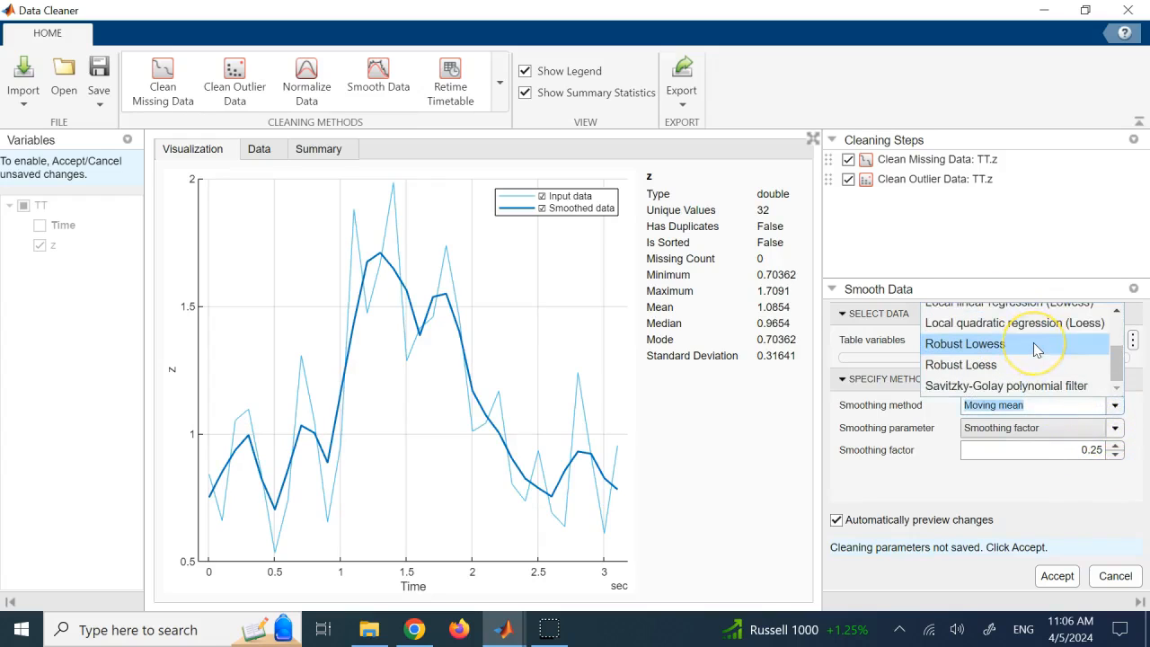
scroll(1037, 350, up, 2)
scroll(1037, 350, down, 2)
click(1003, 347)
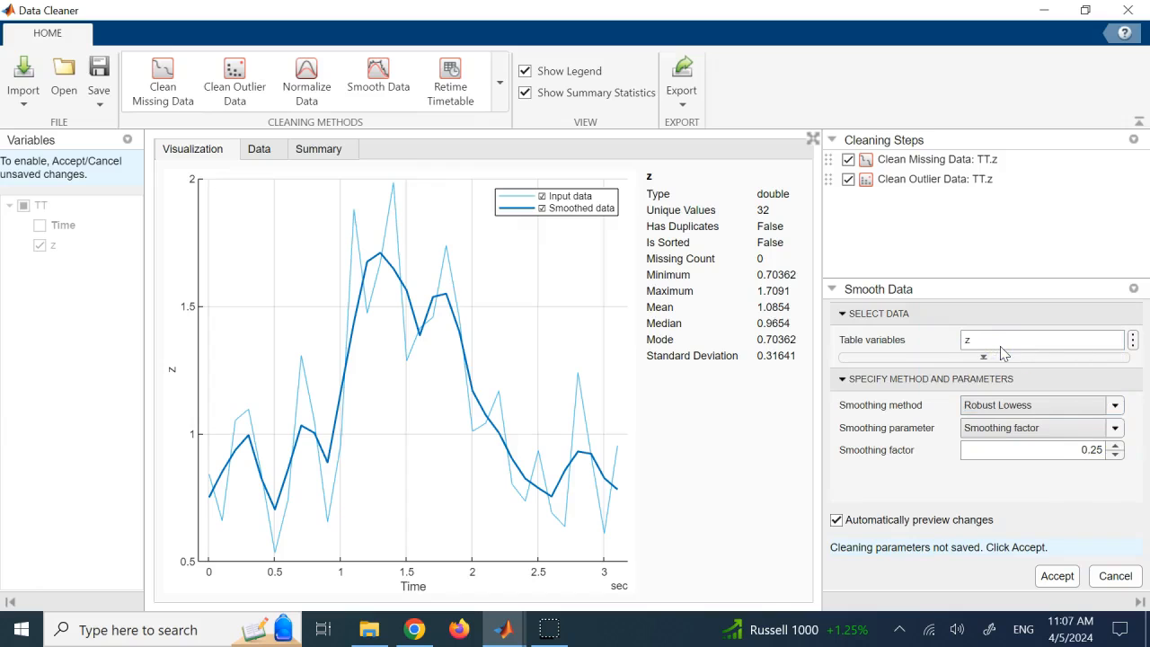
click(1114, 405)
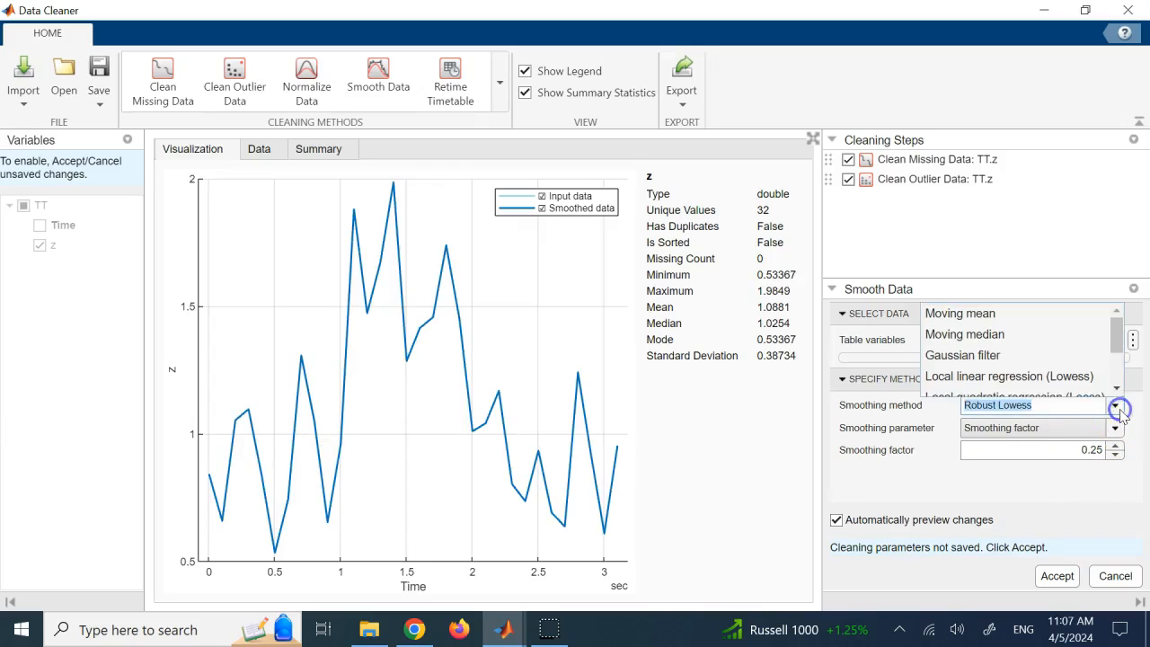
click(1036, 378)
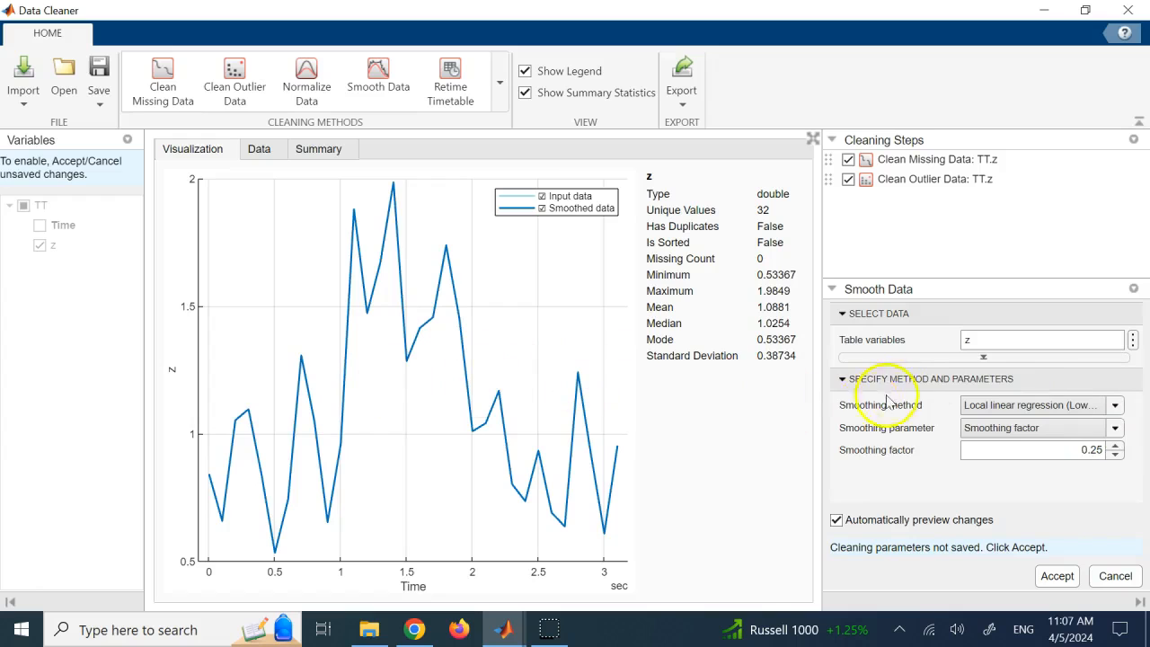
- Set the smoothing method back to Gaussian filter and the smoothing factor to 0.35
click(1112, 406)
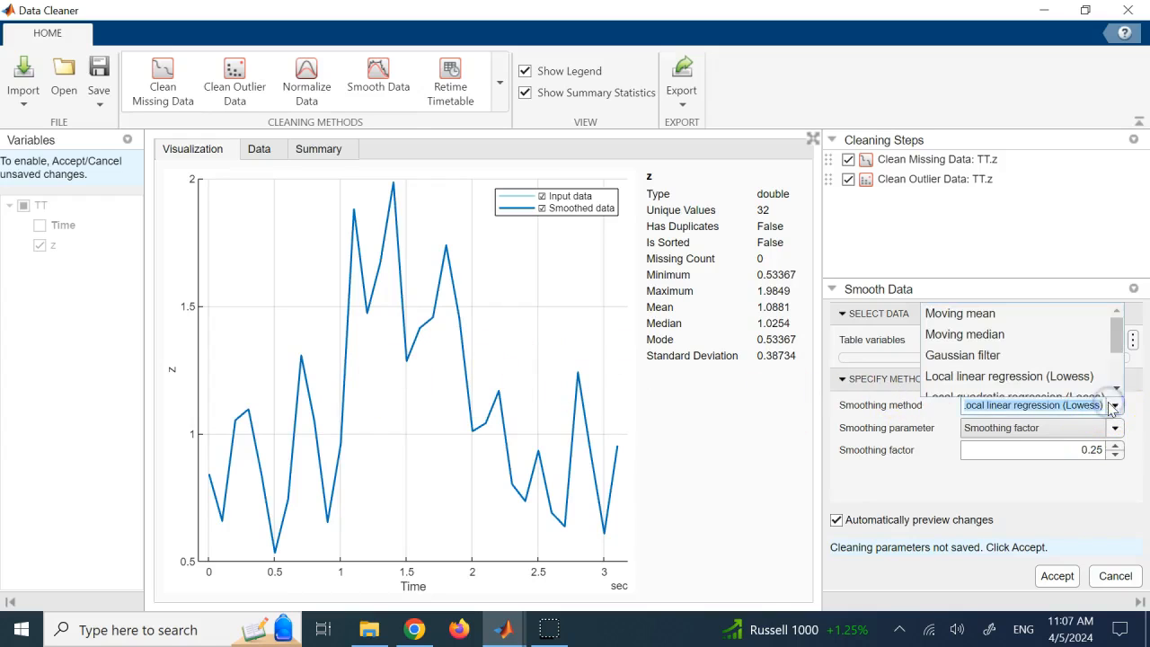
click(1005, 356)
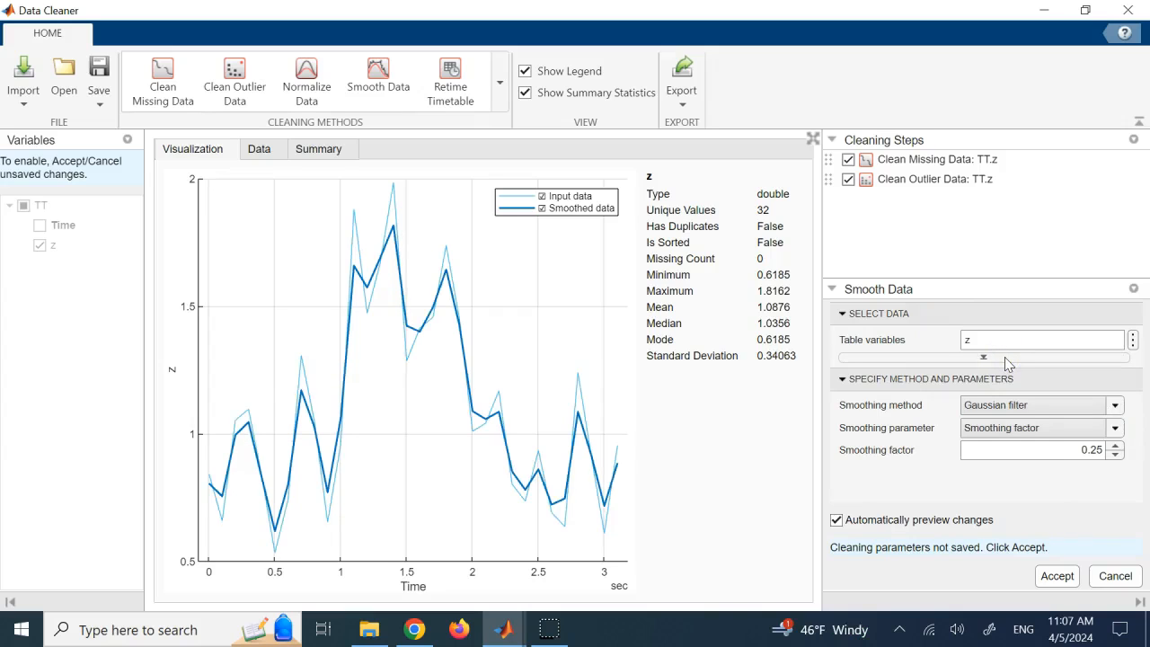
click(1117, 446)
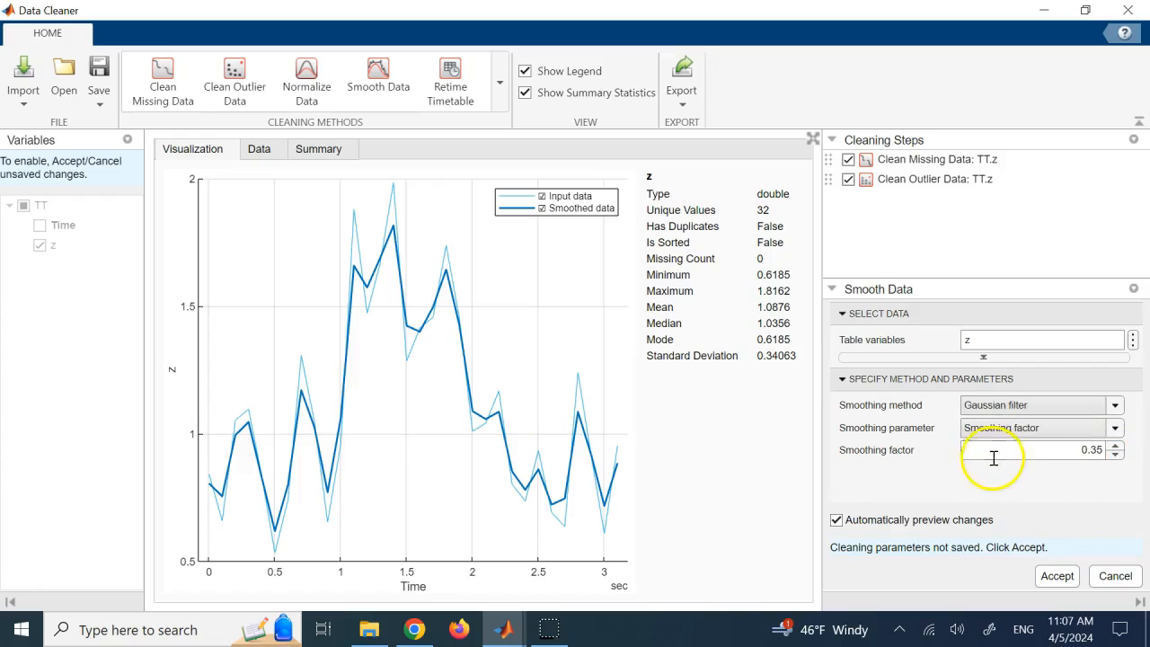
- Try a smoothing factor of 0.4 on z with the Gaussian filter and Moving median methods
click(1116, 447)
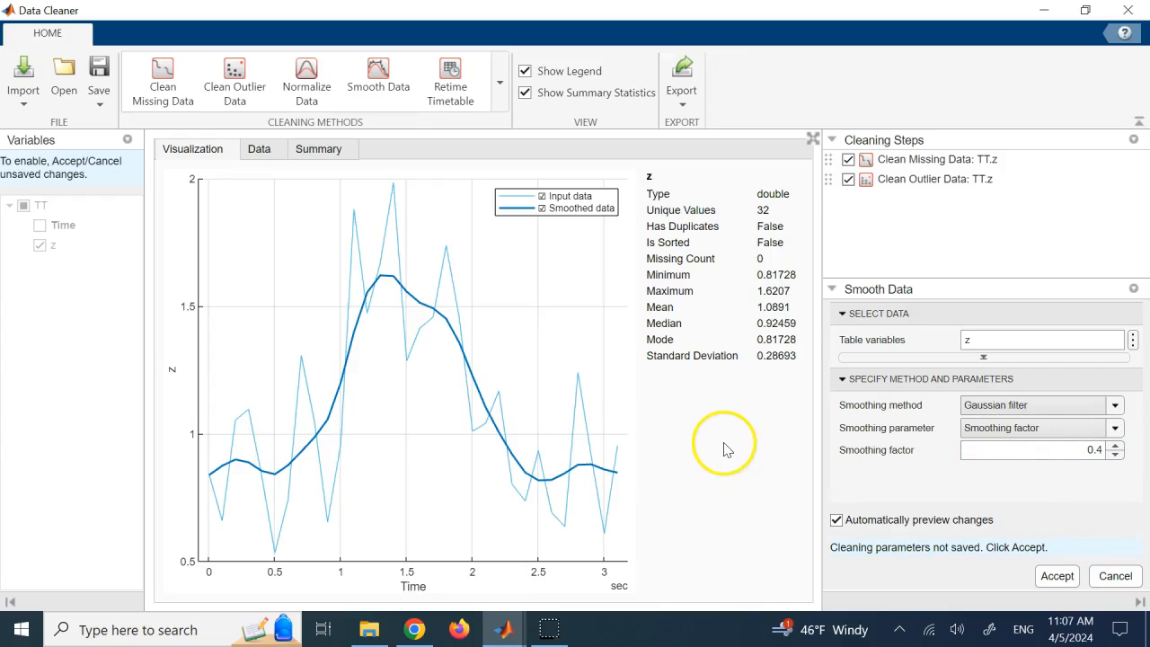
click(1112, 405)
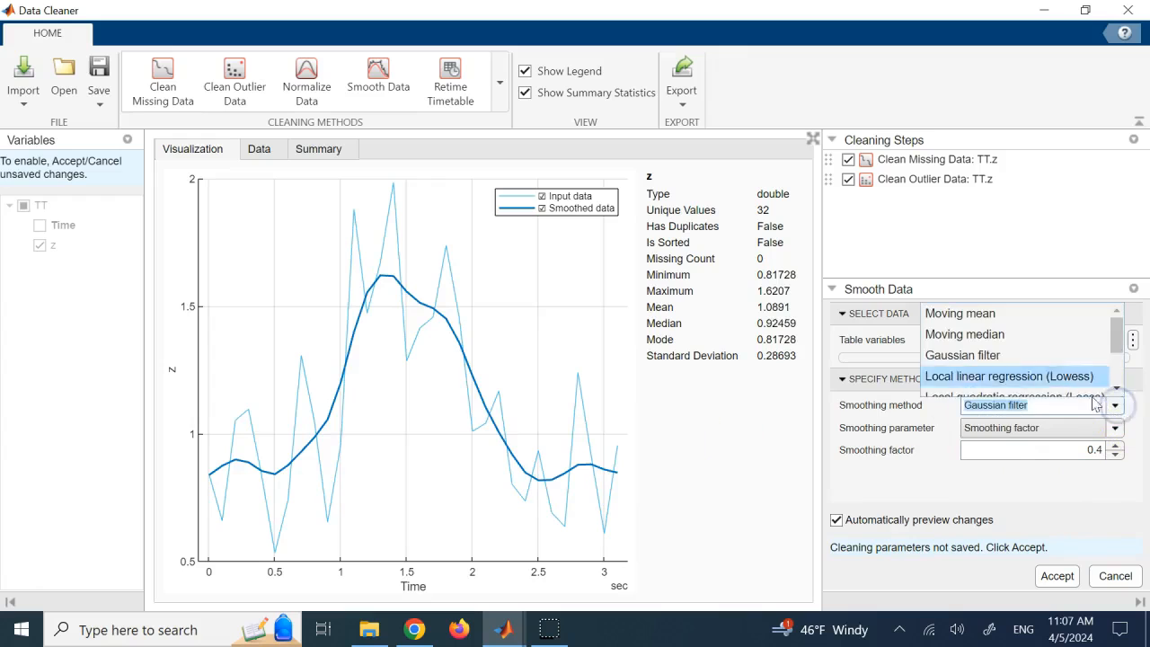
click(1022, 335)
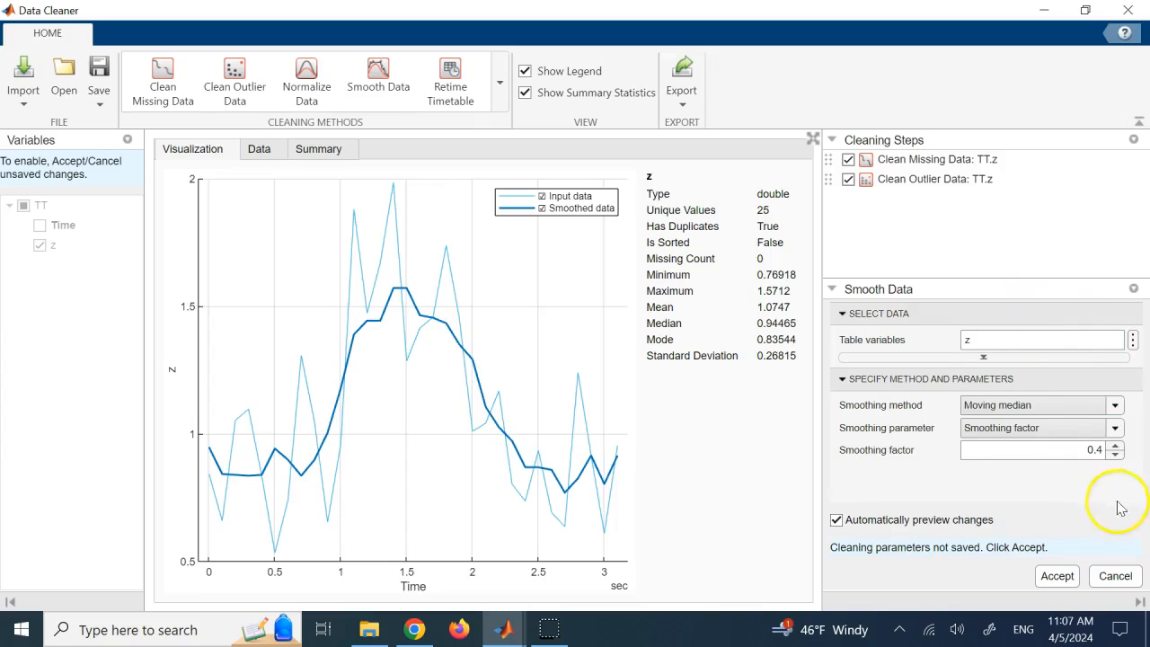
- Smooth z with the Moving mean method at a smoothing factor of 0.5 and accept the cleaning step
click(1117, 446)
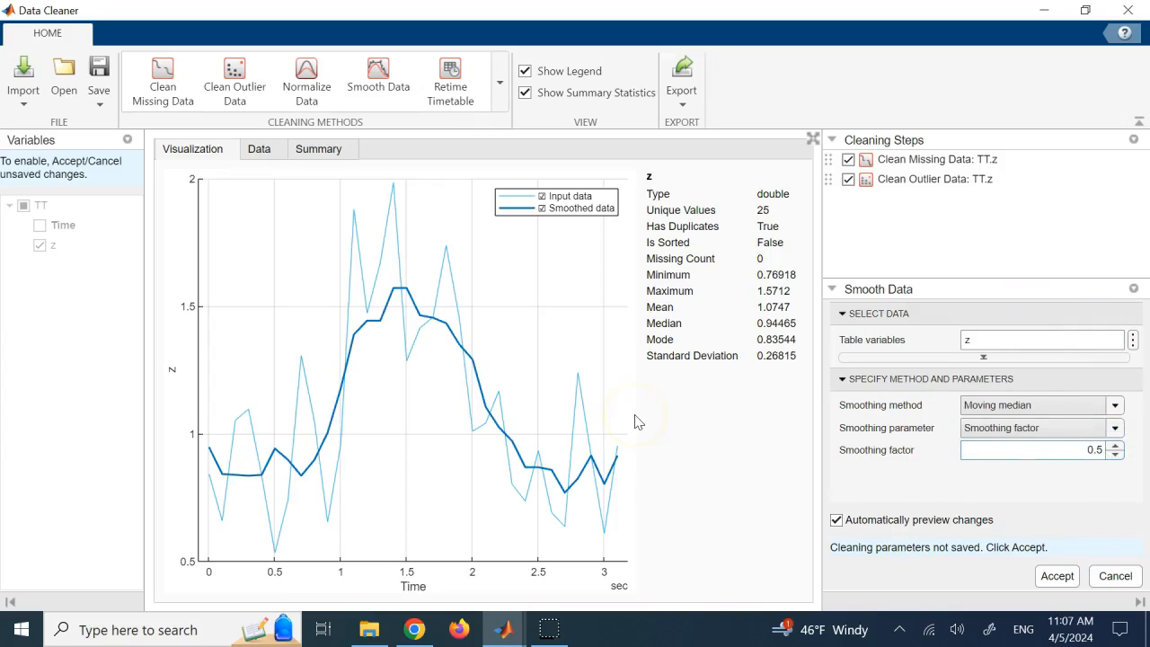
click(1116, 405)
click(999, 312)
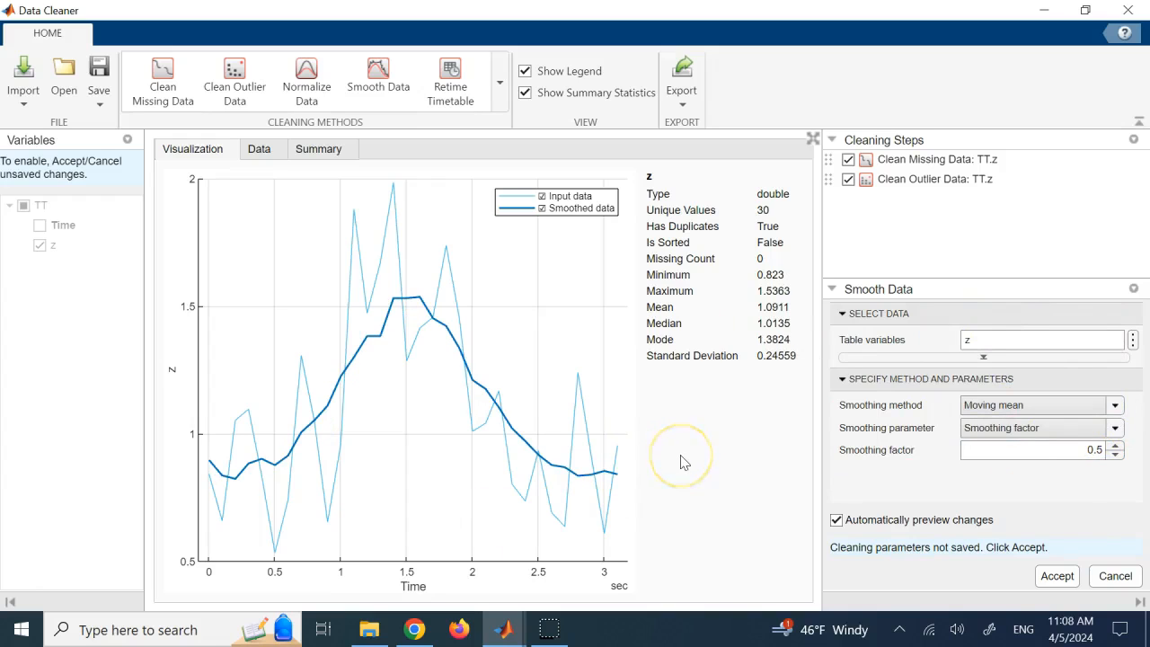
click(1057, 576)
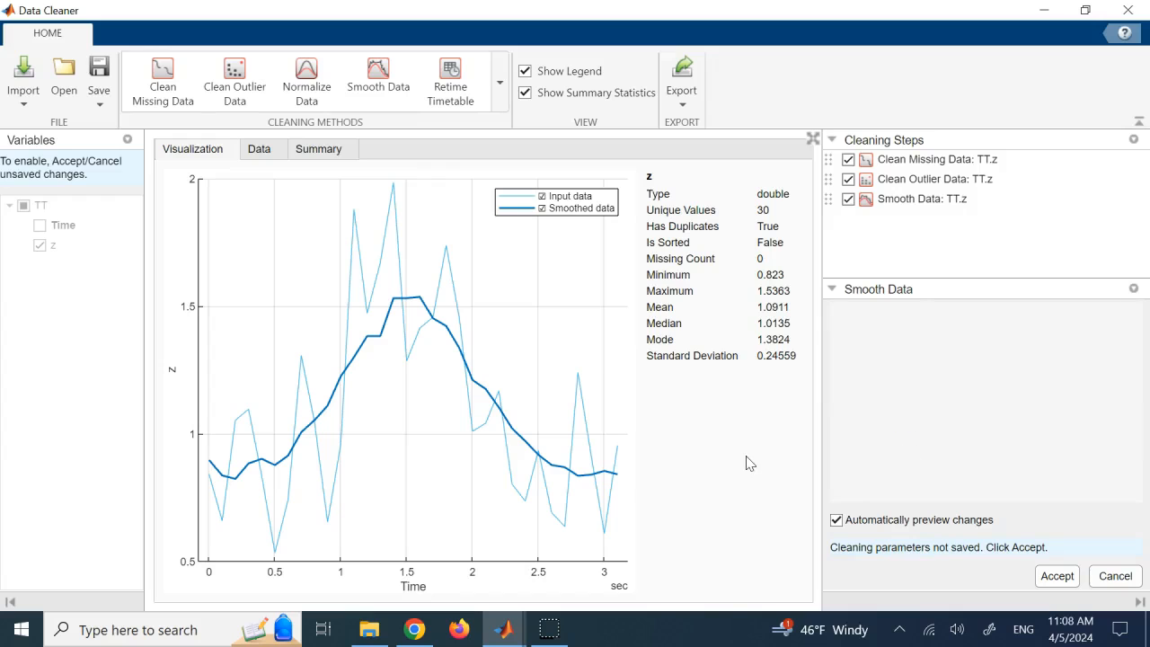
- Hide the original curve of z so that only the cleaned data is plotted
click(542, 196)
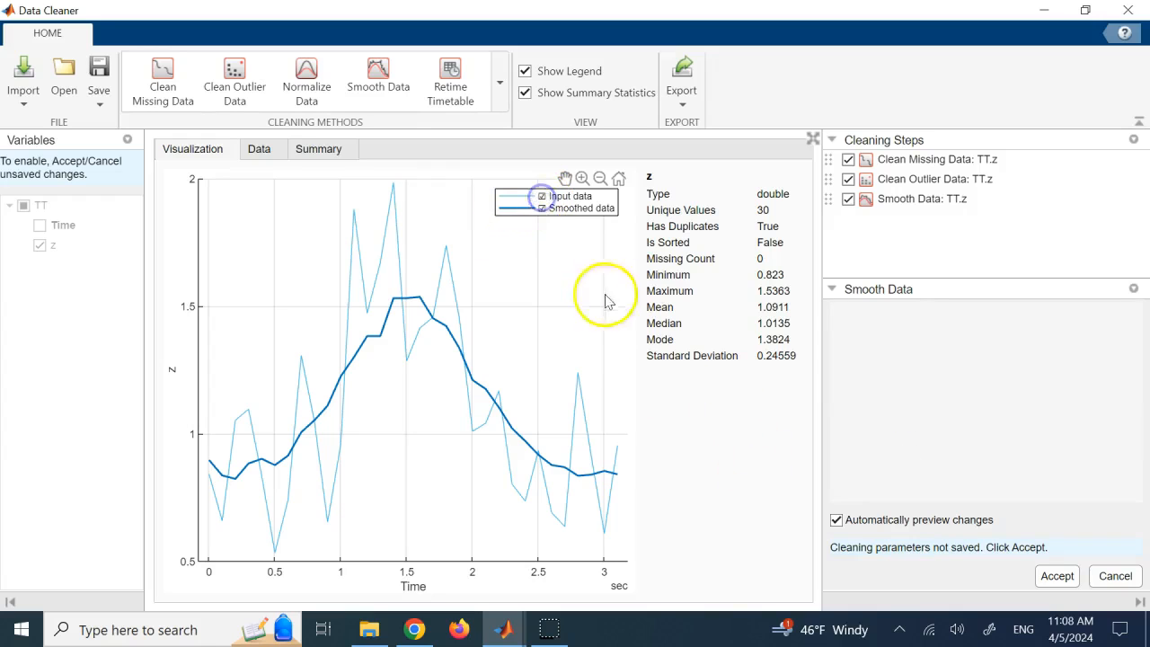
click(542, 196)
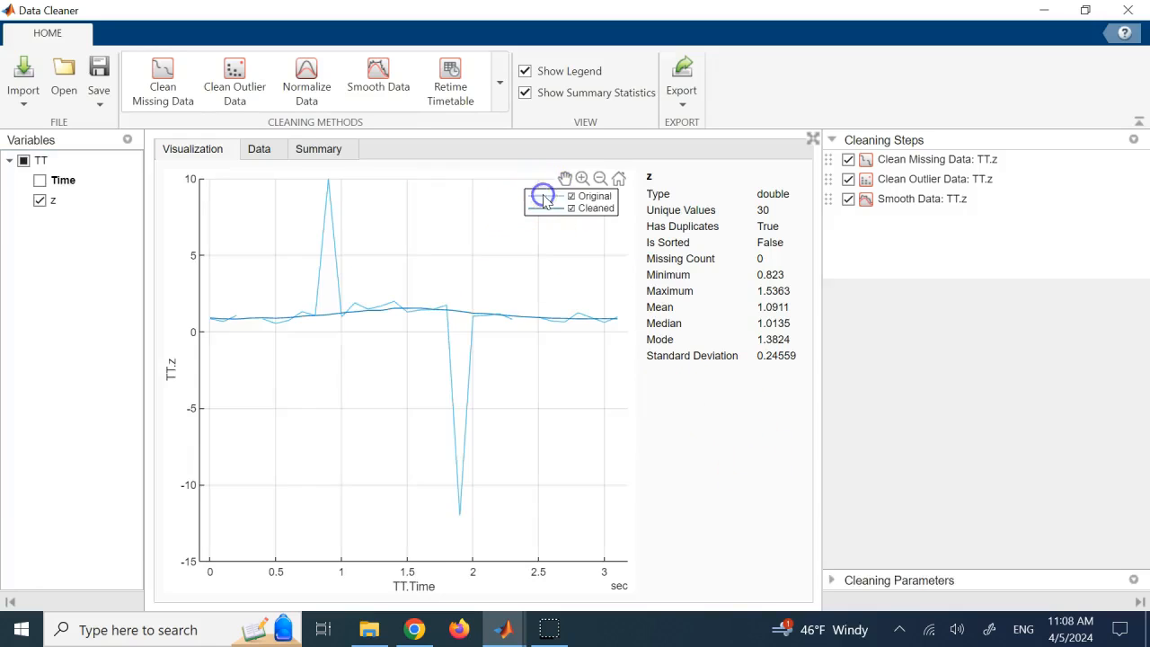
click(570, 197)
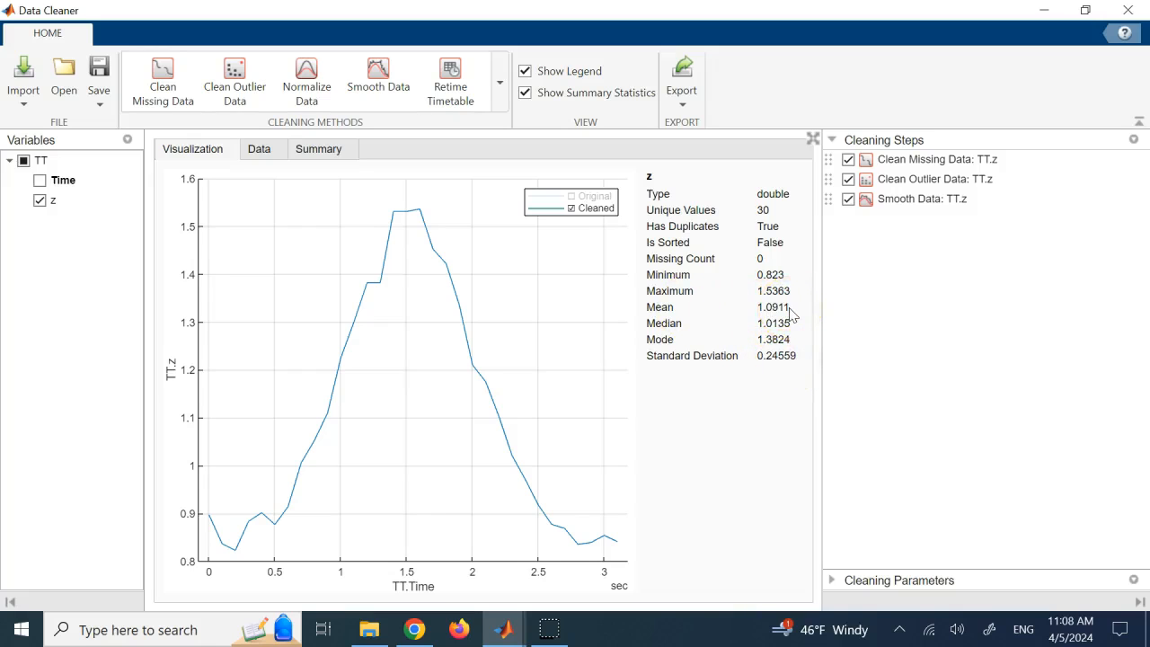
- Normalize z with the Z-score method using standard deviation, accept it, and hide the original curve
click(306, 76)
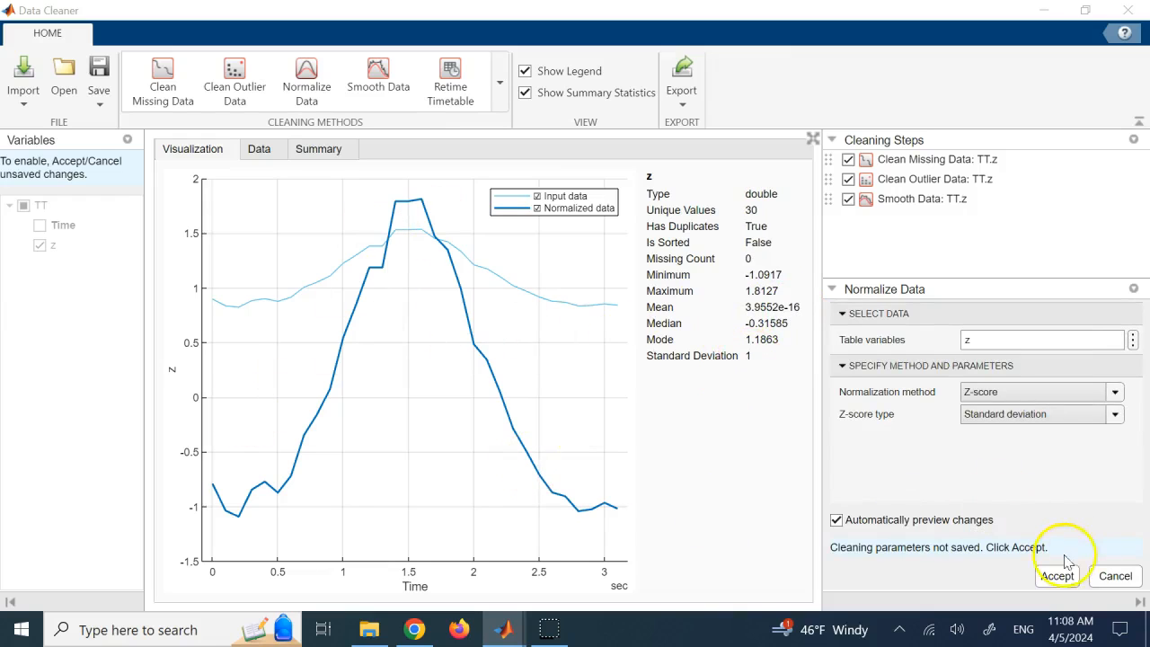
click(1115, 394)
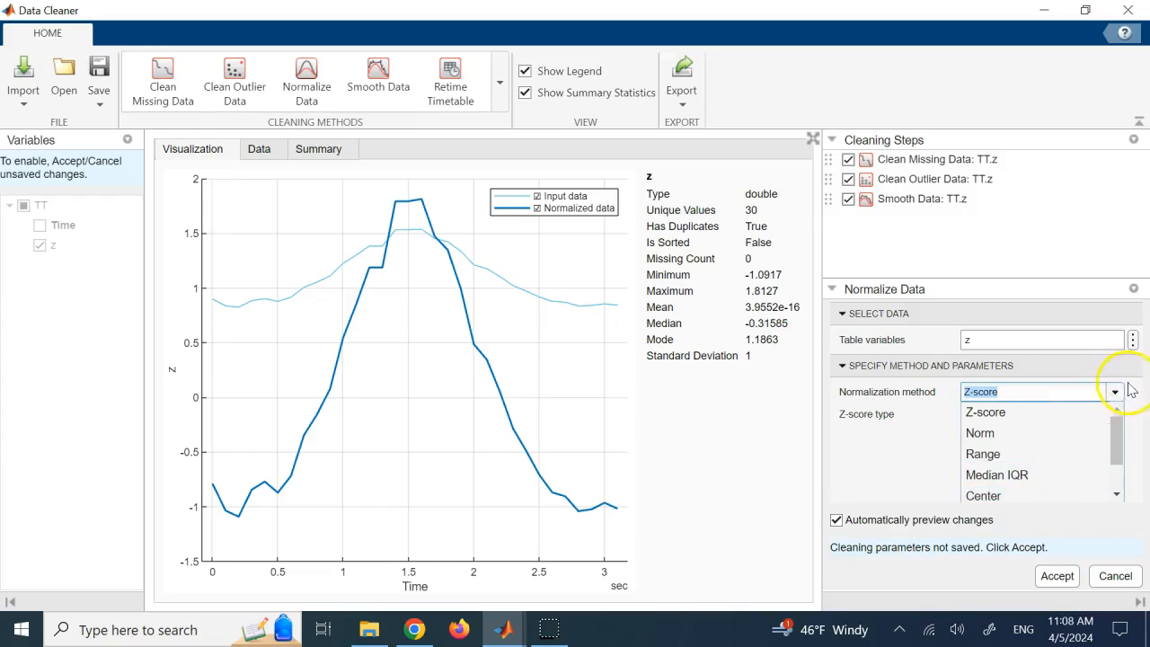
click(1130, 390)
click(1057, 575)
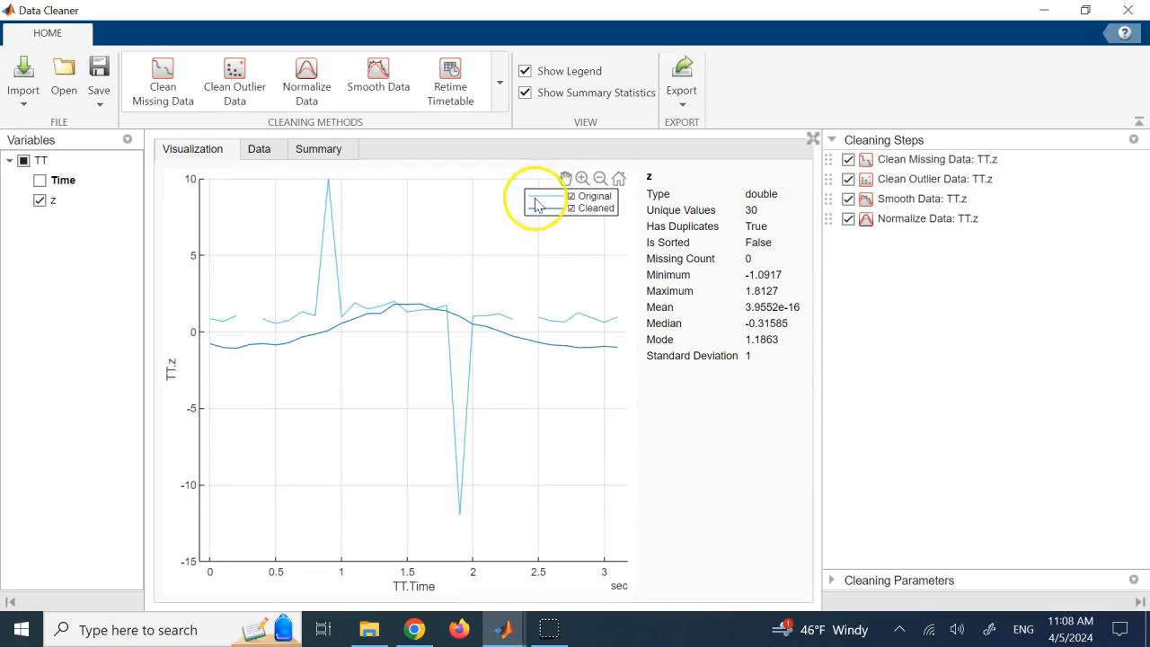
click(571, 197)
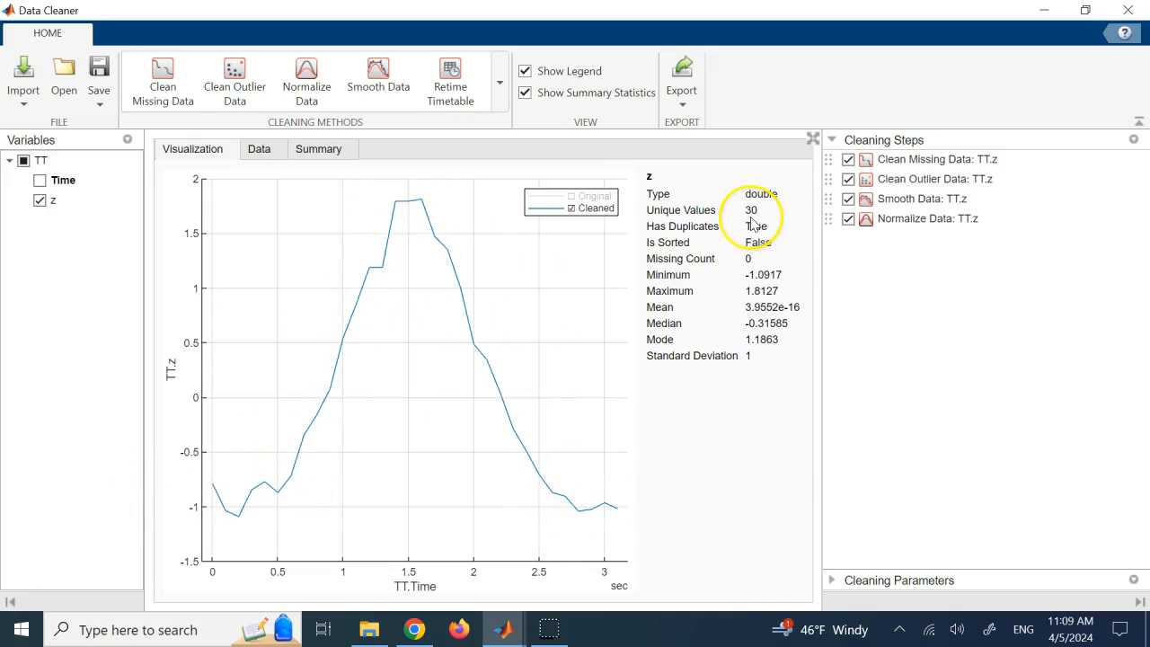
- Start Retime Timetable on TT and specify the new times by Sample rate
click(451, 85)
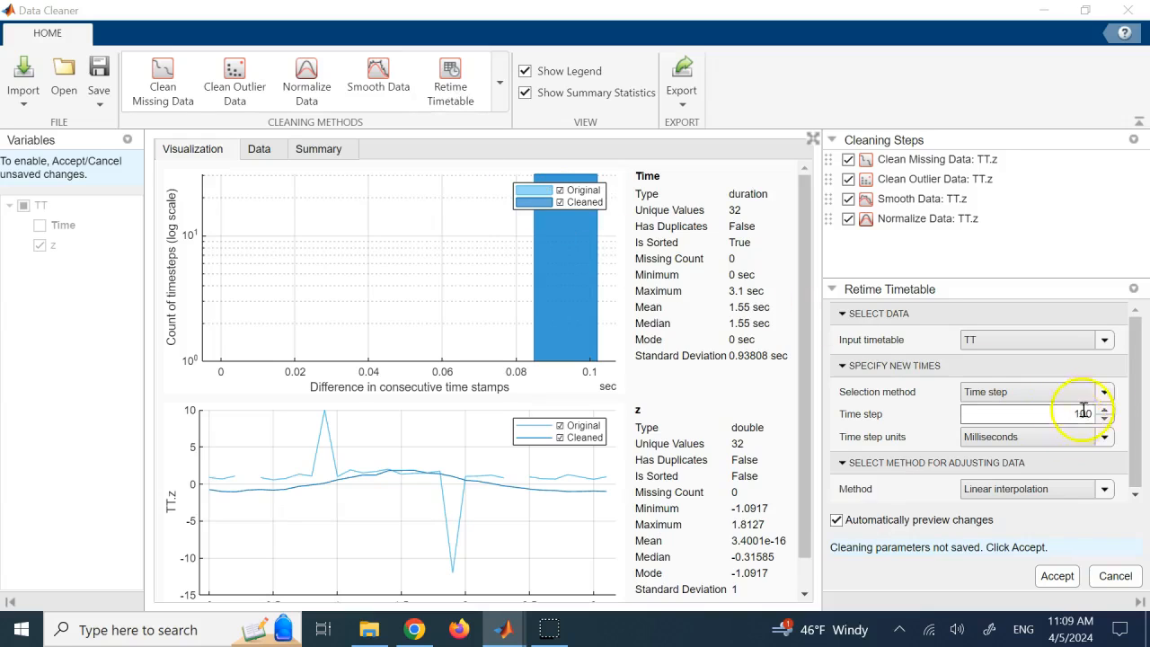
click(1105, 393)
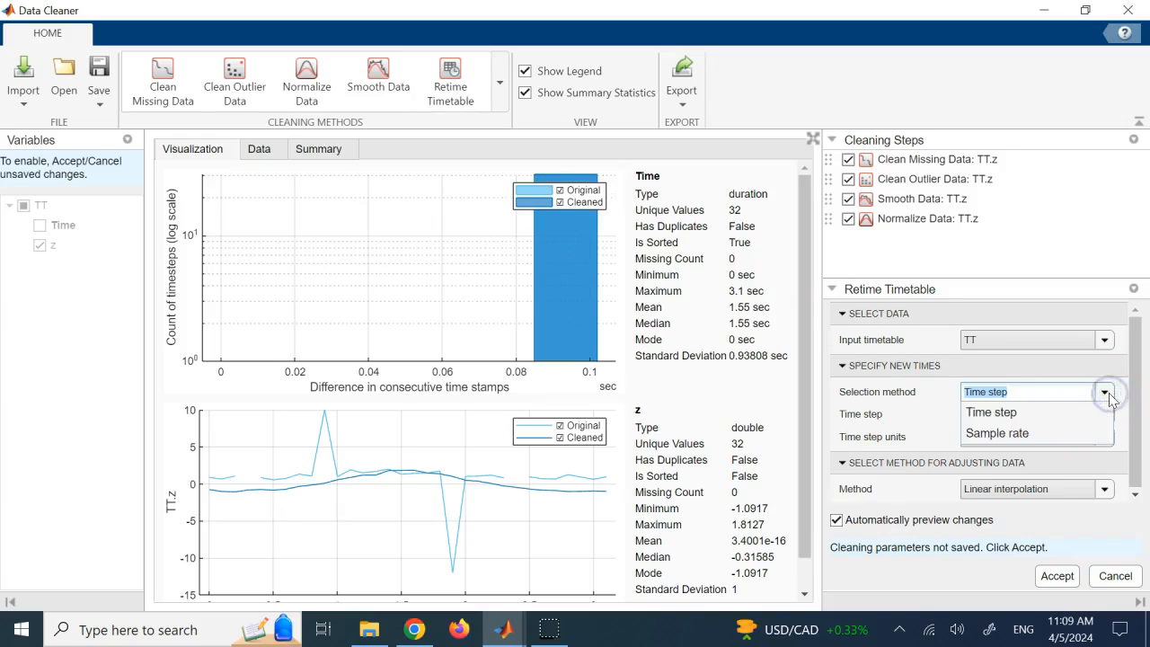
click(1047, 433)
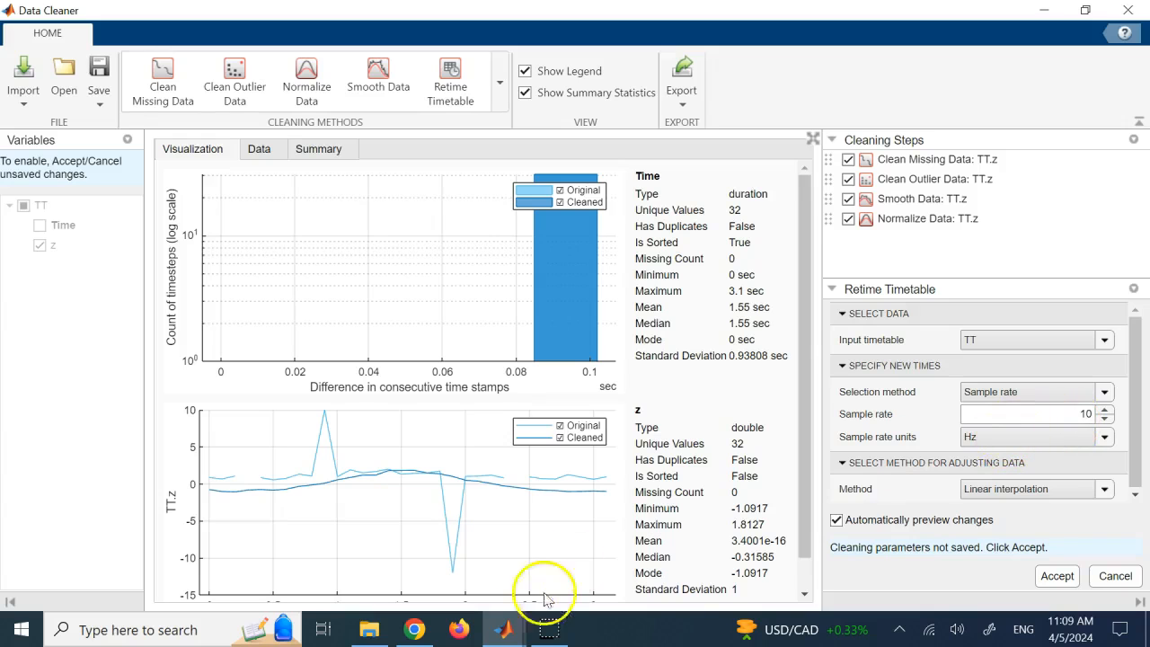
- Check the time increment of tvec in the MATLAB script, then return to Data Cleaner
mouse_move(503, 629)
click(416, 560)
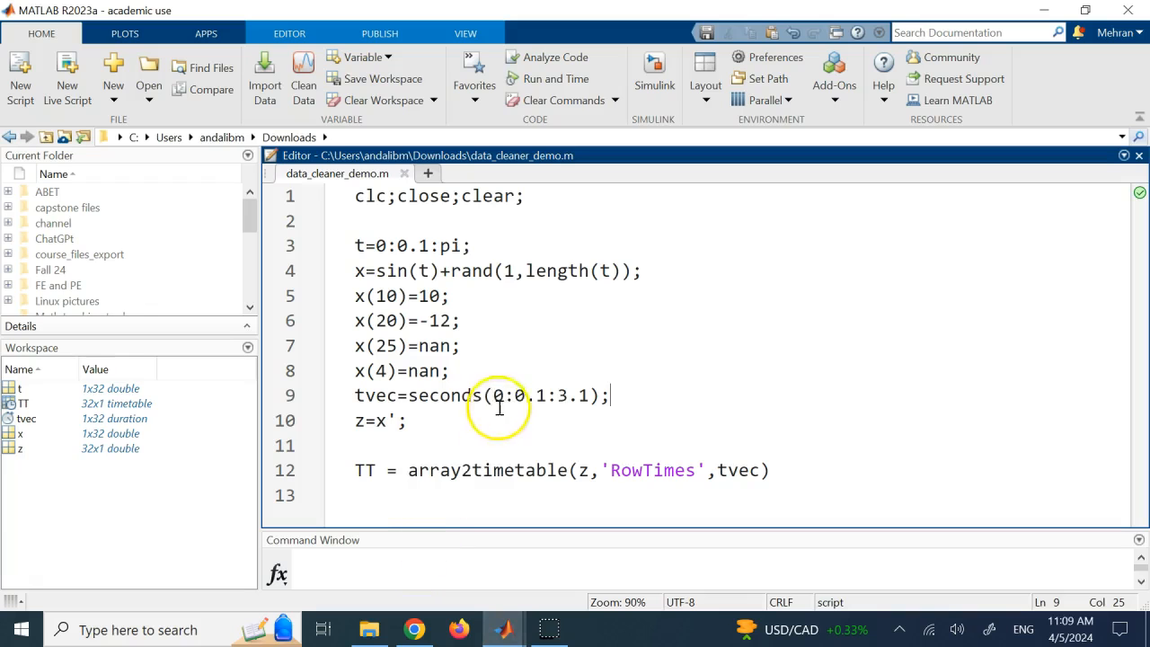
drag(514, 395, 551, 399)
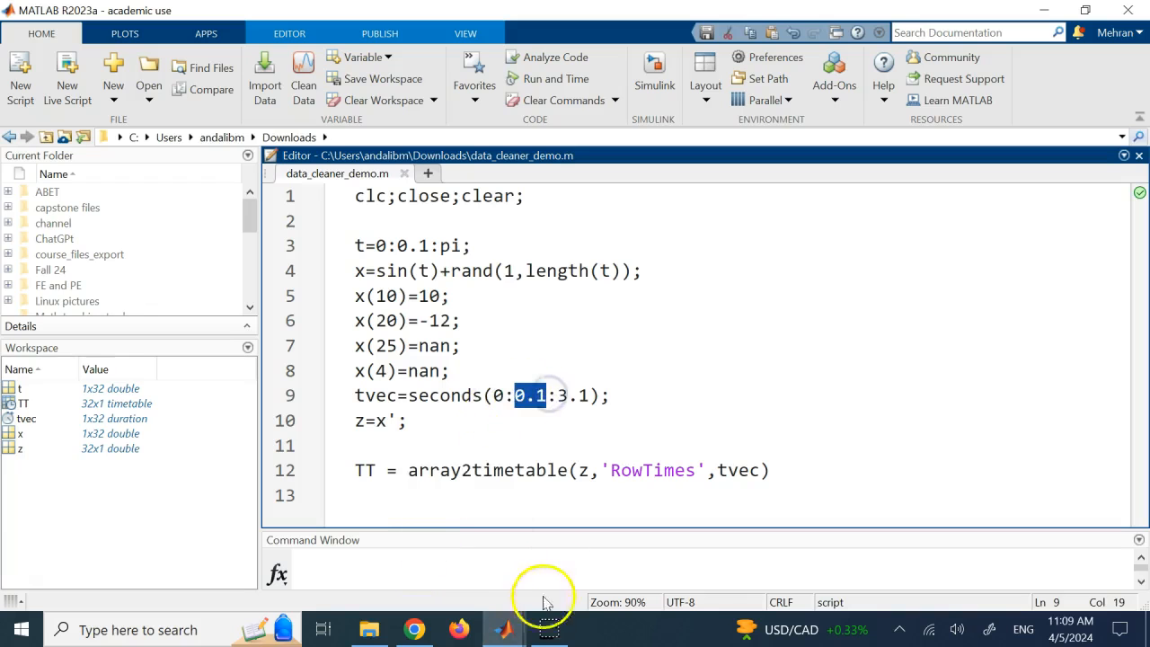
mouse_move(503, 629)
click(558, 572)
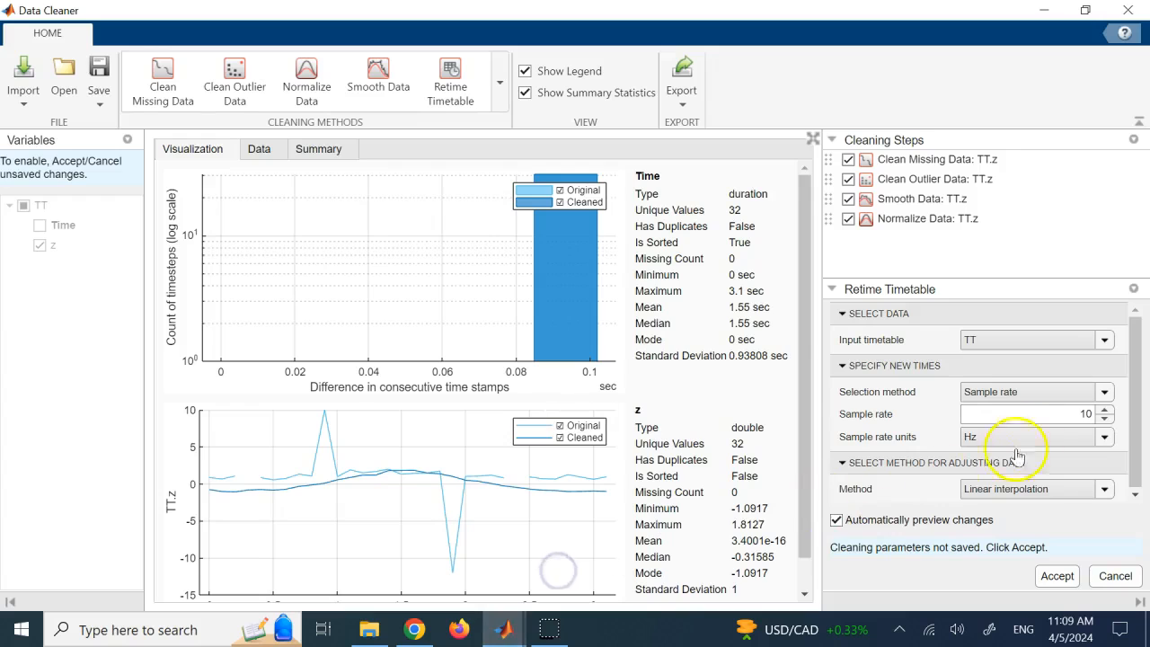
- Retime TT to a 20 Hz sample rate with linear interpolation, accept it, and hide the original z curve
click(1106, 409)
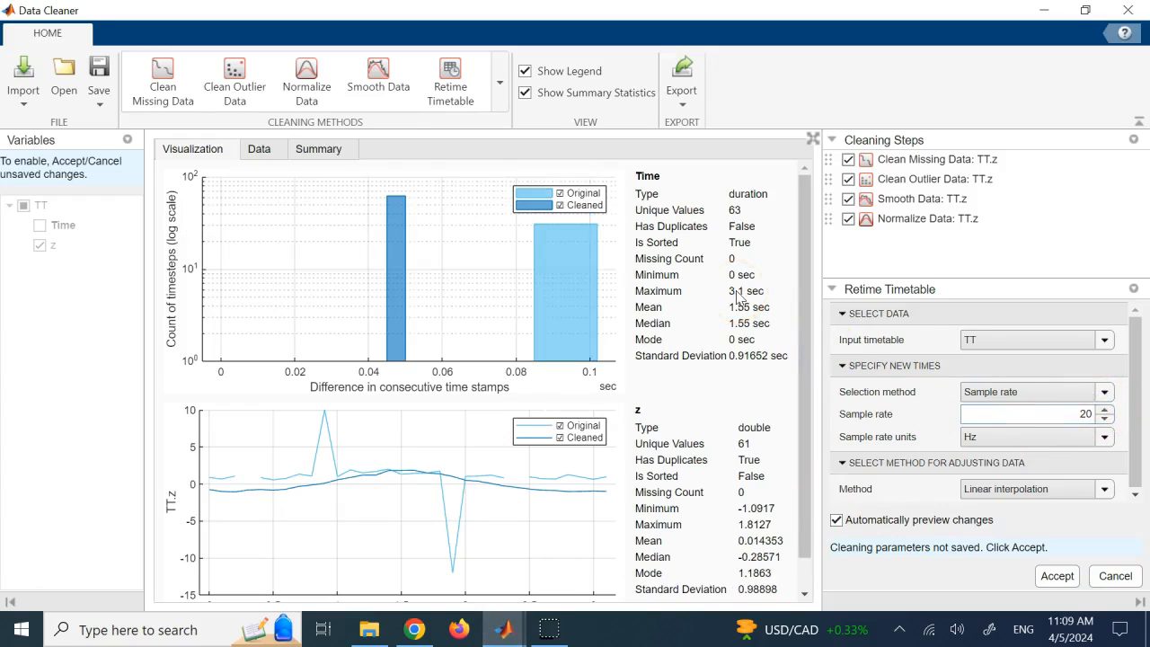
click(1056, 575)
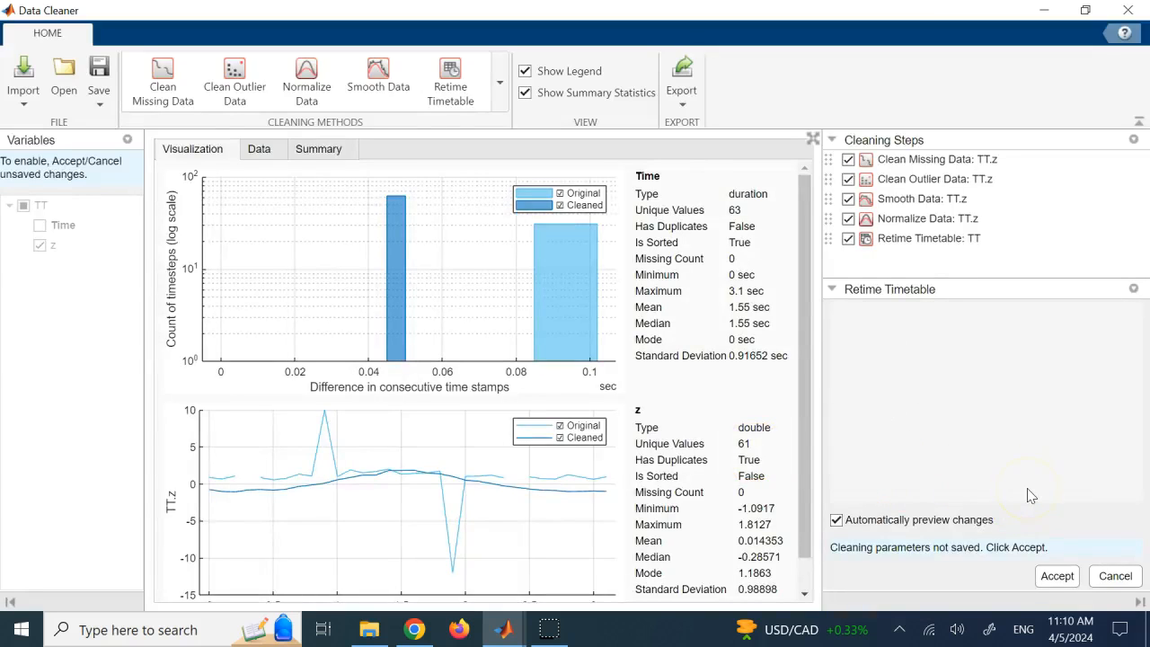
click(560, 428)
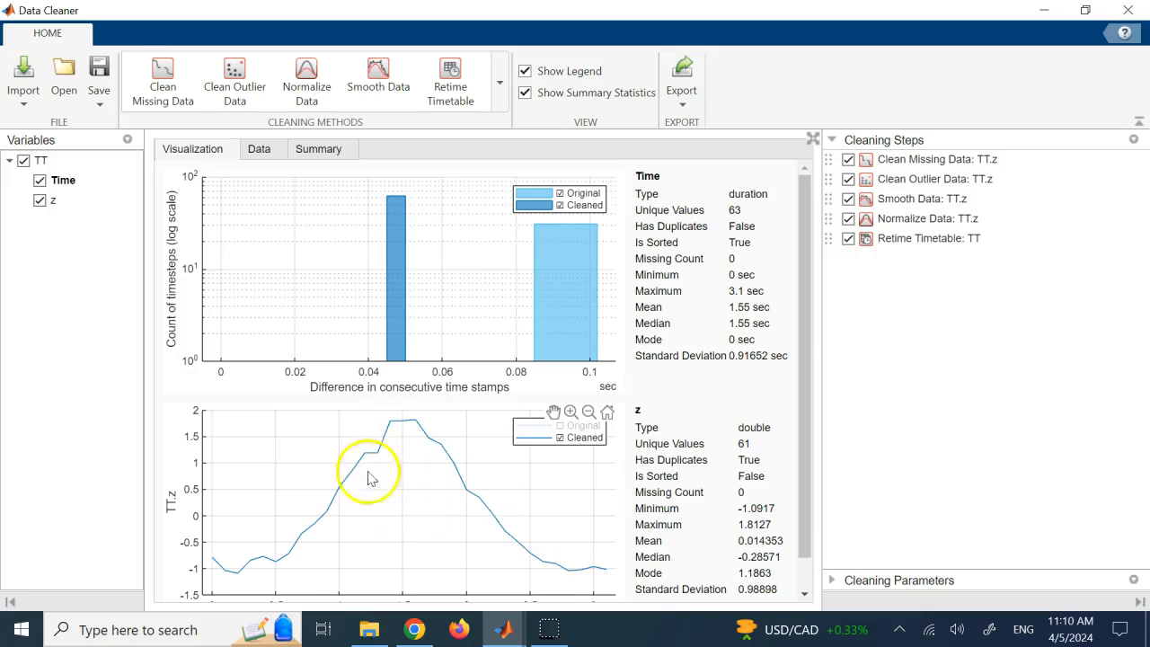
- Export the cleaned timetable to the MATLAB workspace and dismiss the export message
click(683, 105)
click(726, 126)
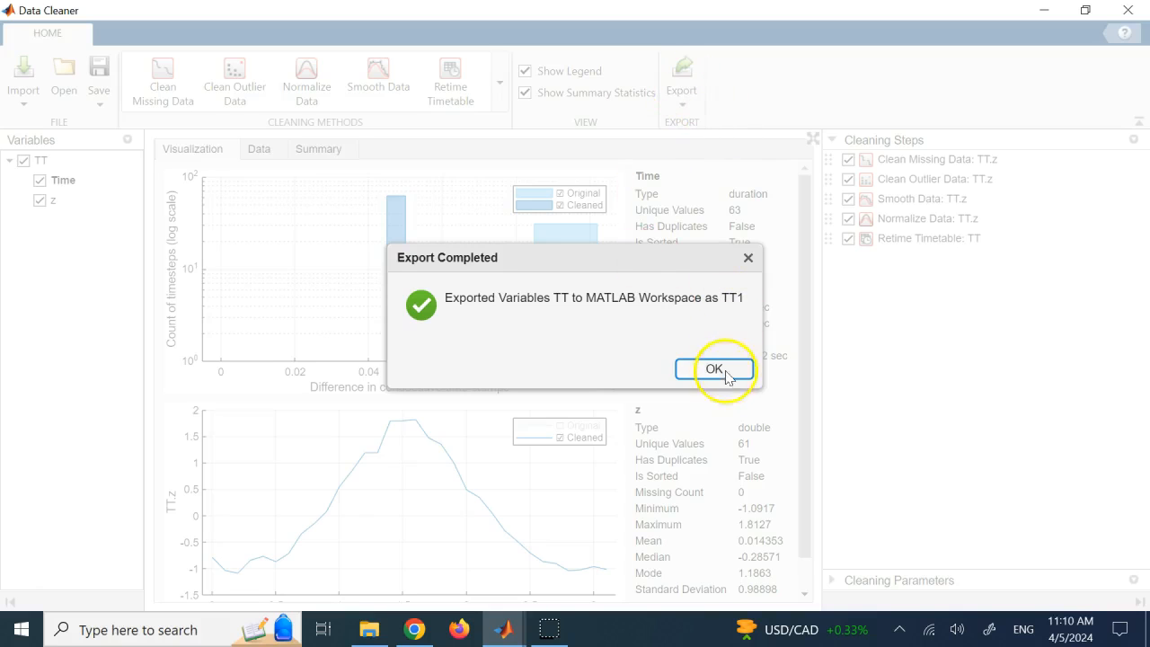
click(715, 369)
- Switch to the main MATLAB window, enlarge the Command Window, and examine the original TT output, highlighting the z entry at 0.3 sec
click(503, 629)
click(454, 575)
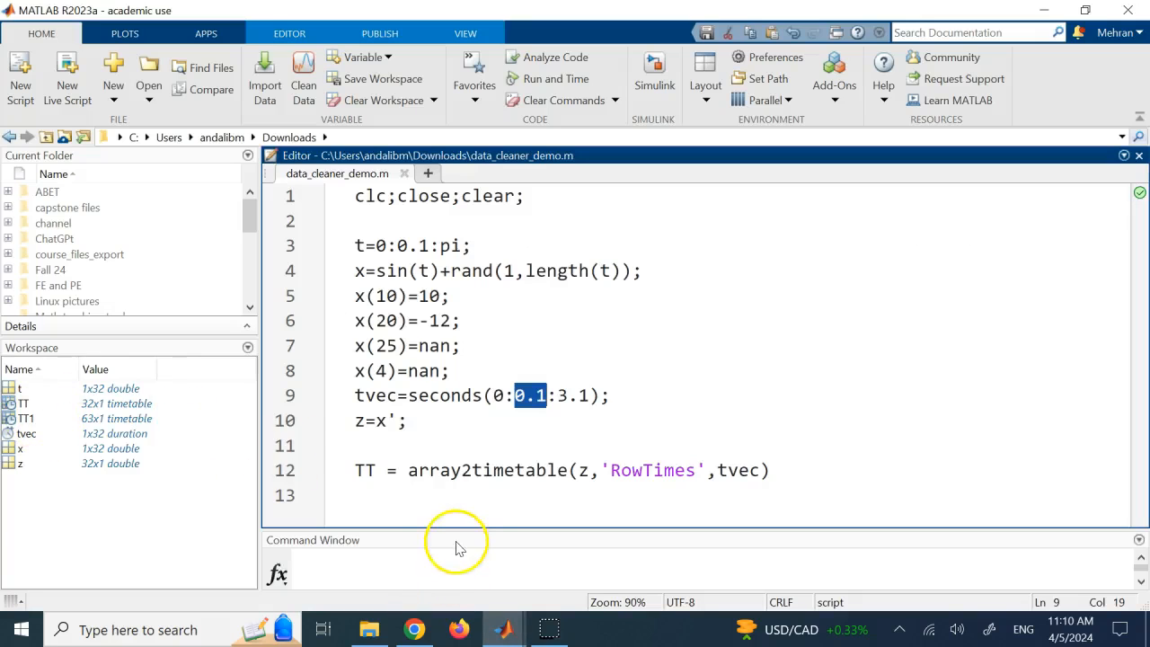
drag(458, 534, 544, 157)
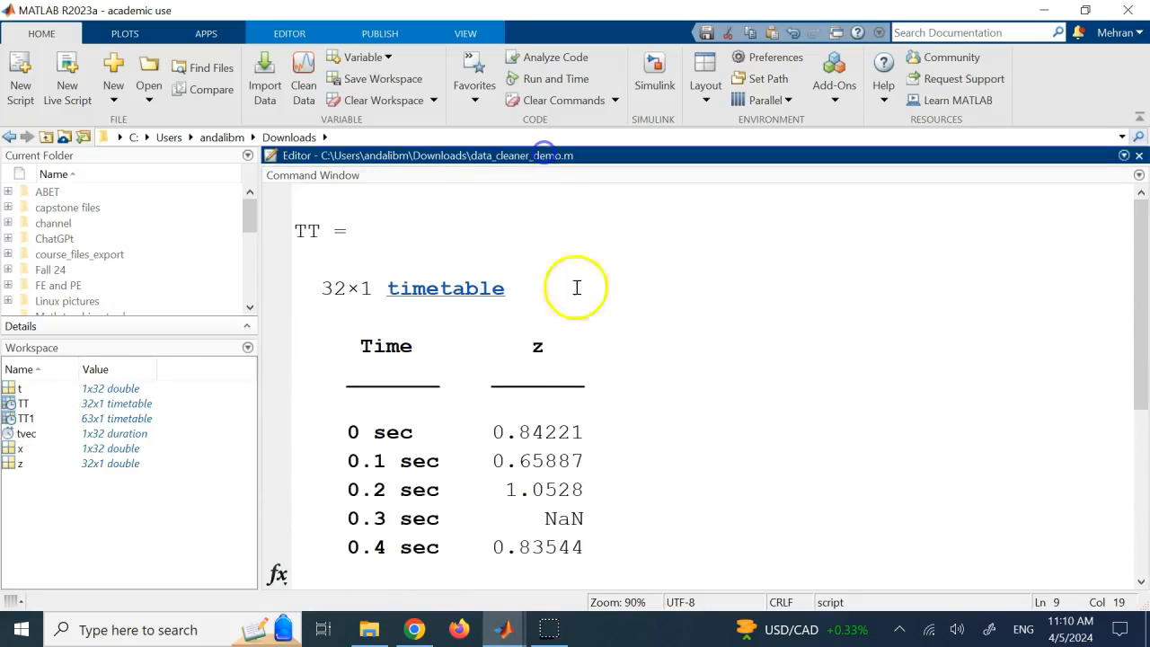
scroll(539, 359, down, 1)
scroll(476, 413, down, 1)
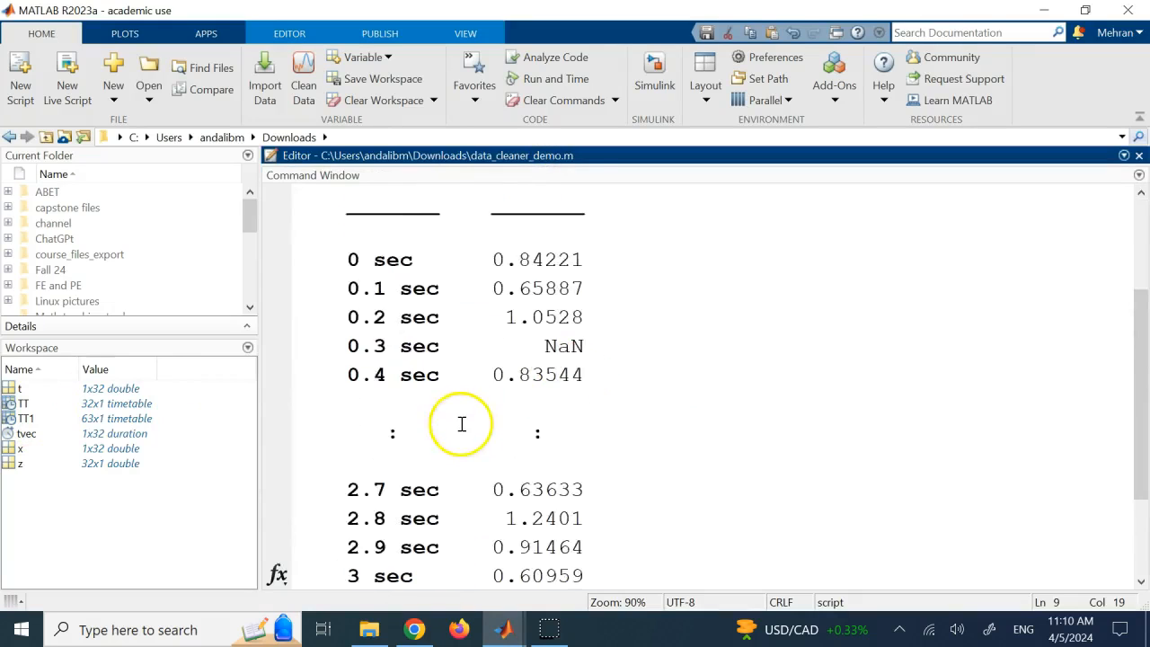
scroll(461, 423, down, 1)
scroll(474, 421, up, 2)
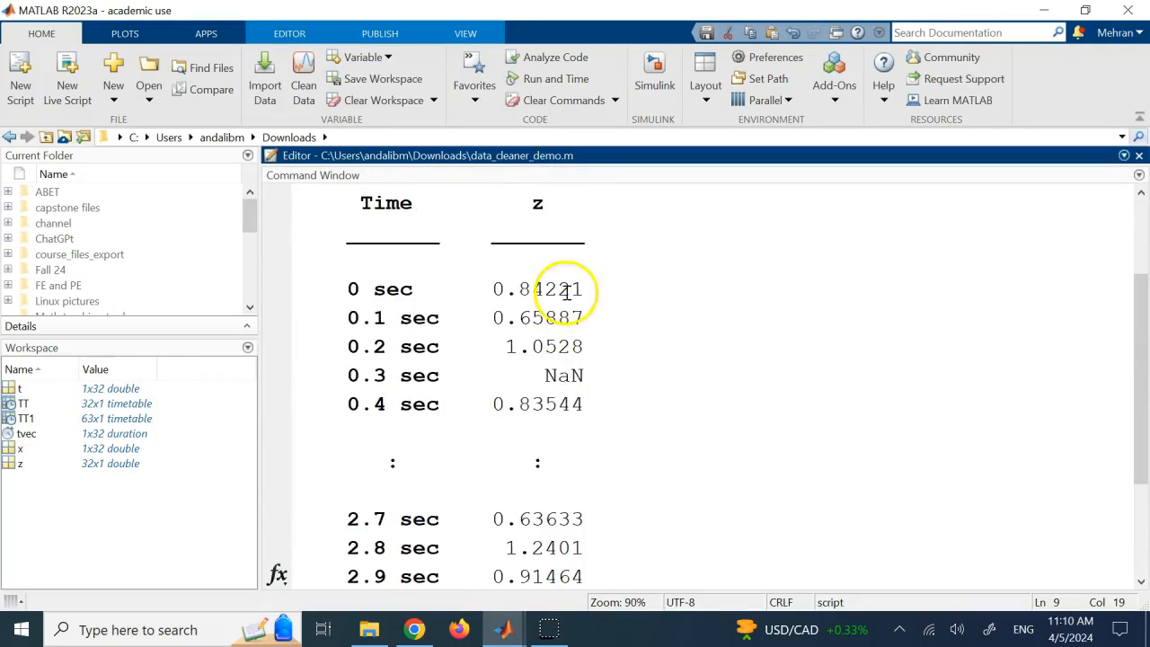
double_click(571, 376)
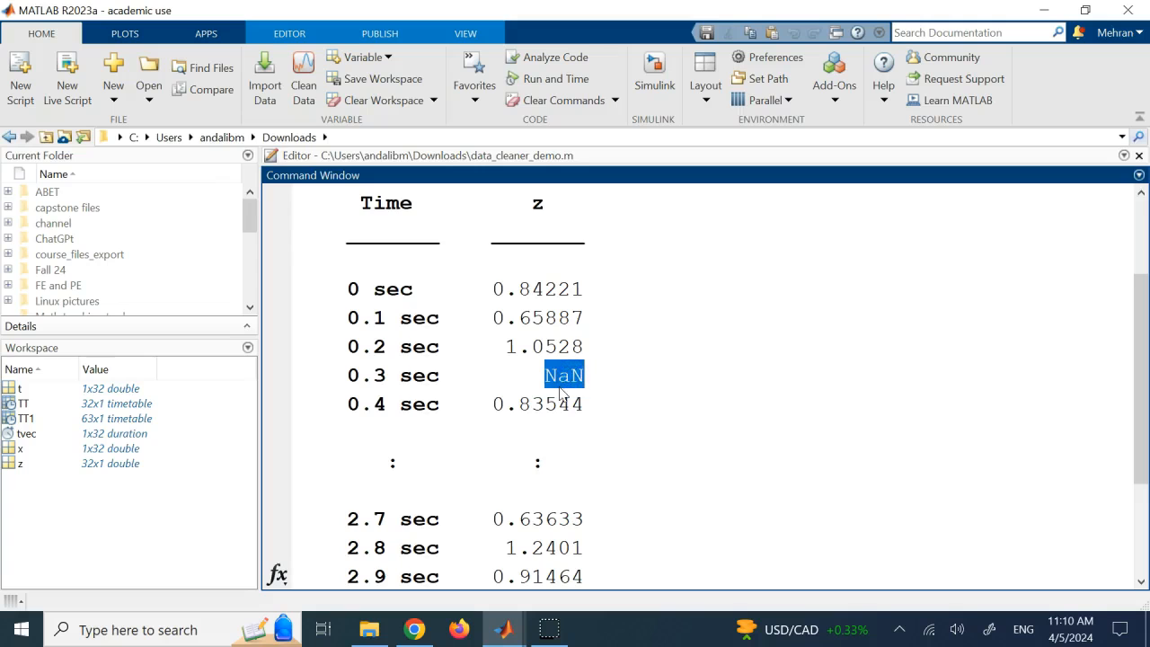
scroll(564, 396, down, 3)
- Display TT1 in the Command Window and examine its time stamps and z values against those of TT
click(572, 570)
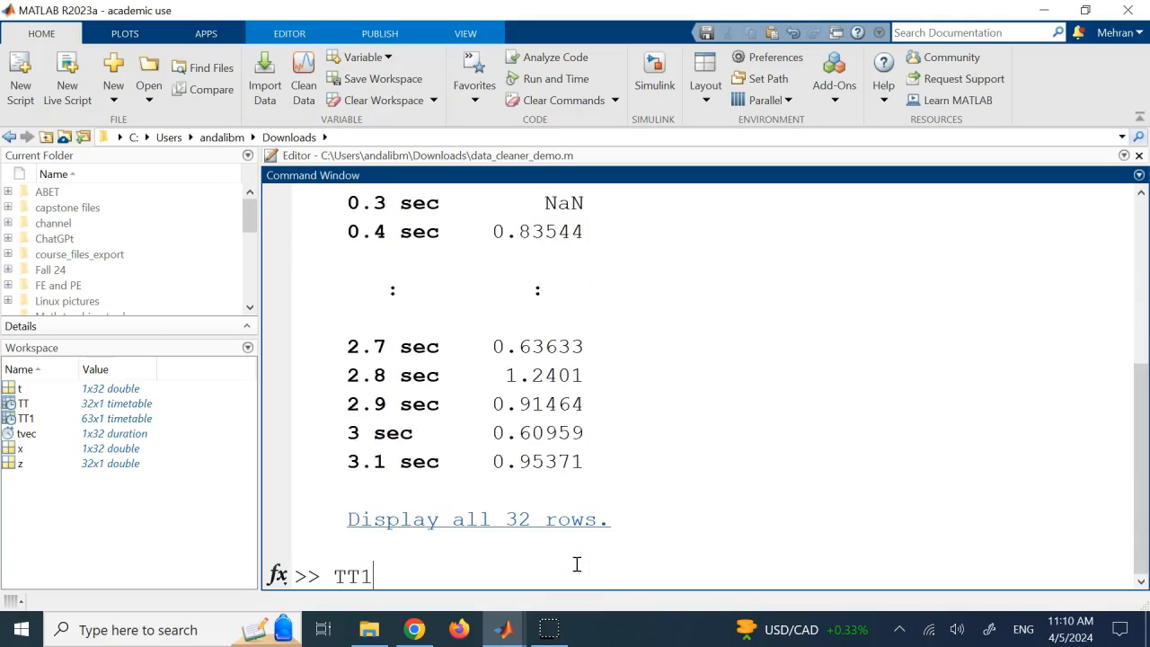
text(TT1)
key(Return)
click(609, 370)
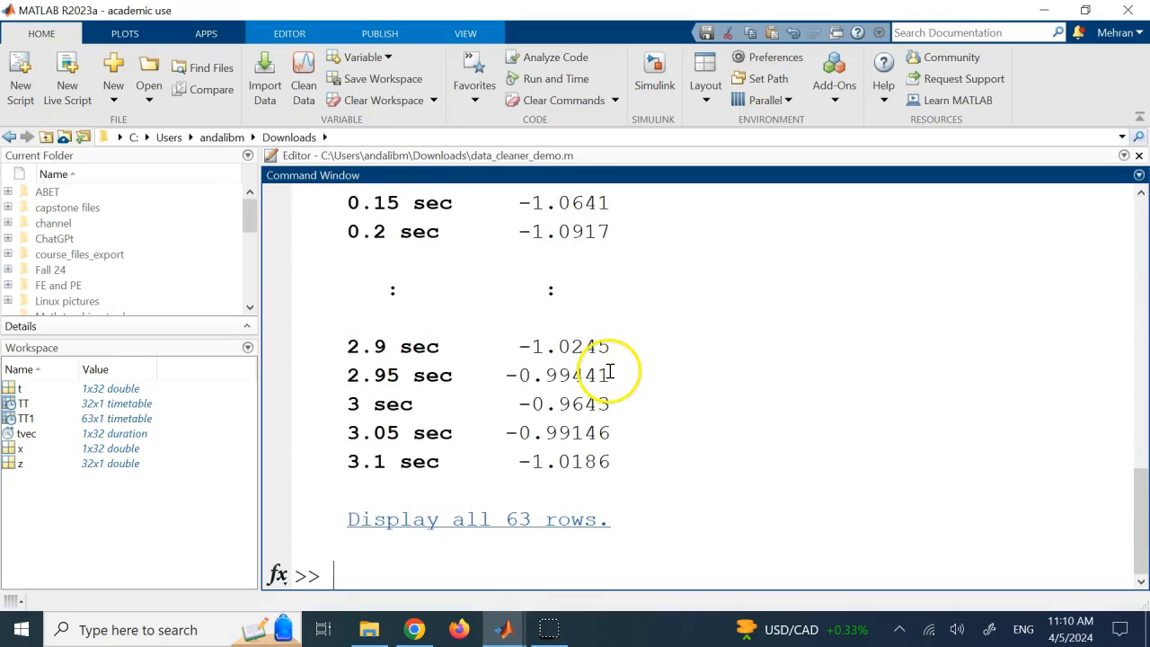
drag(348, 432, 404, 432)
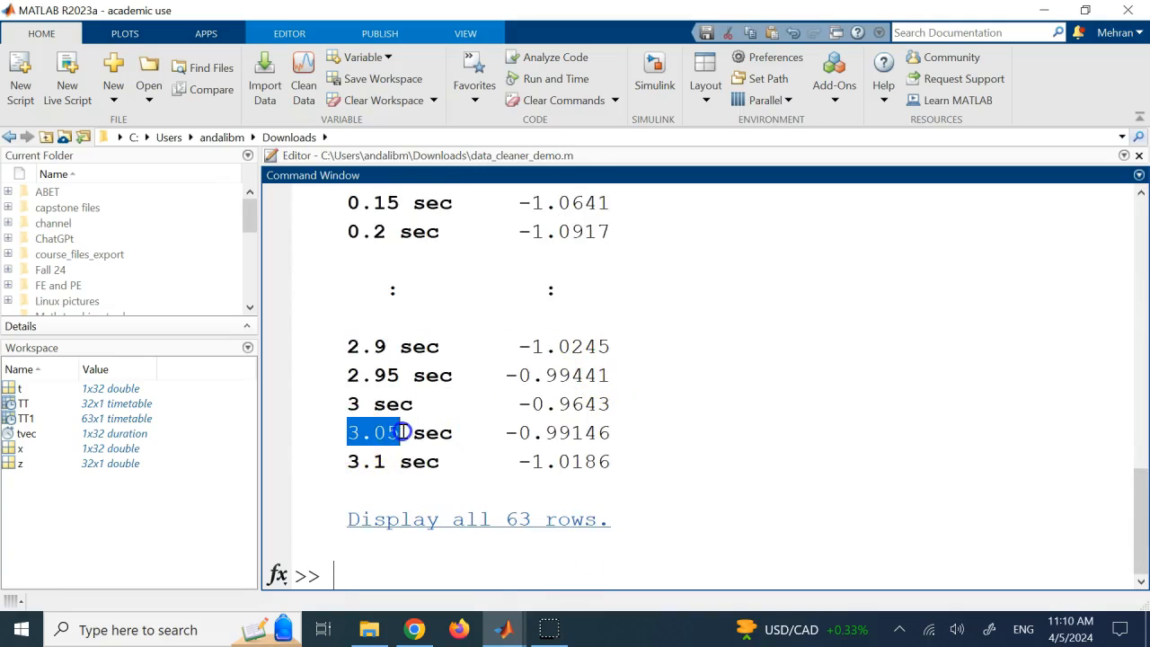
scroll(416, 429, up, 4)
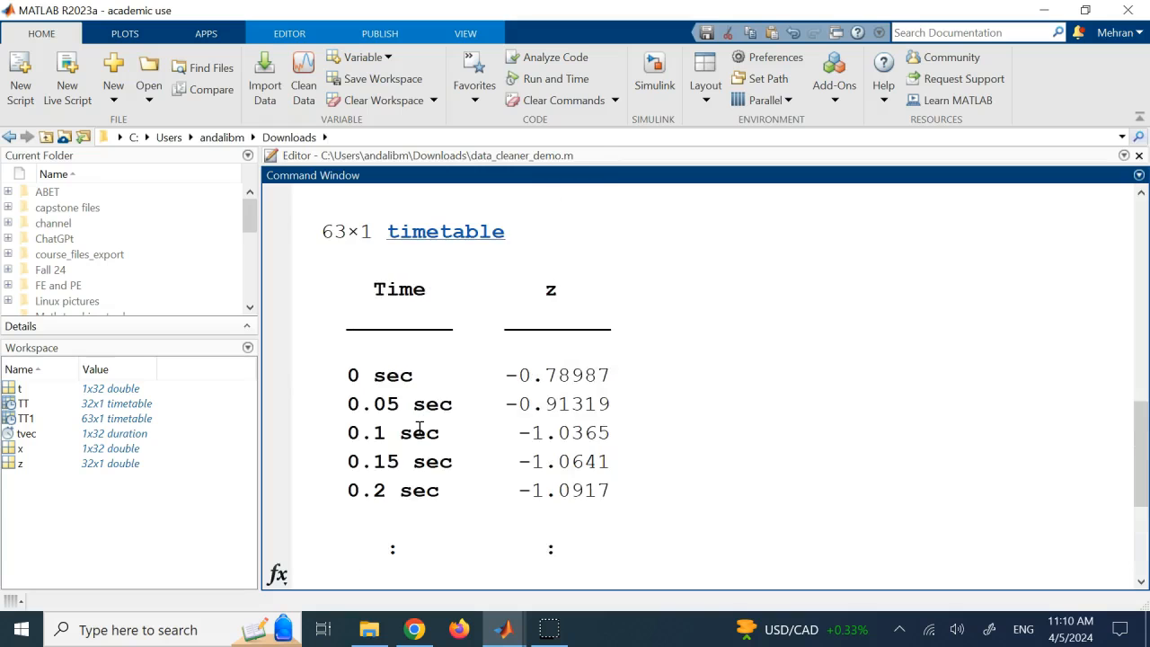
scroll(618, 333, down, 1)
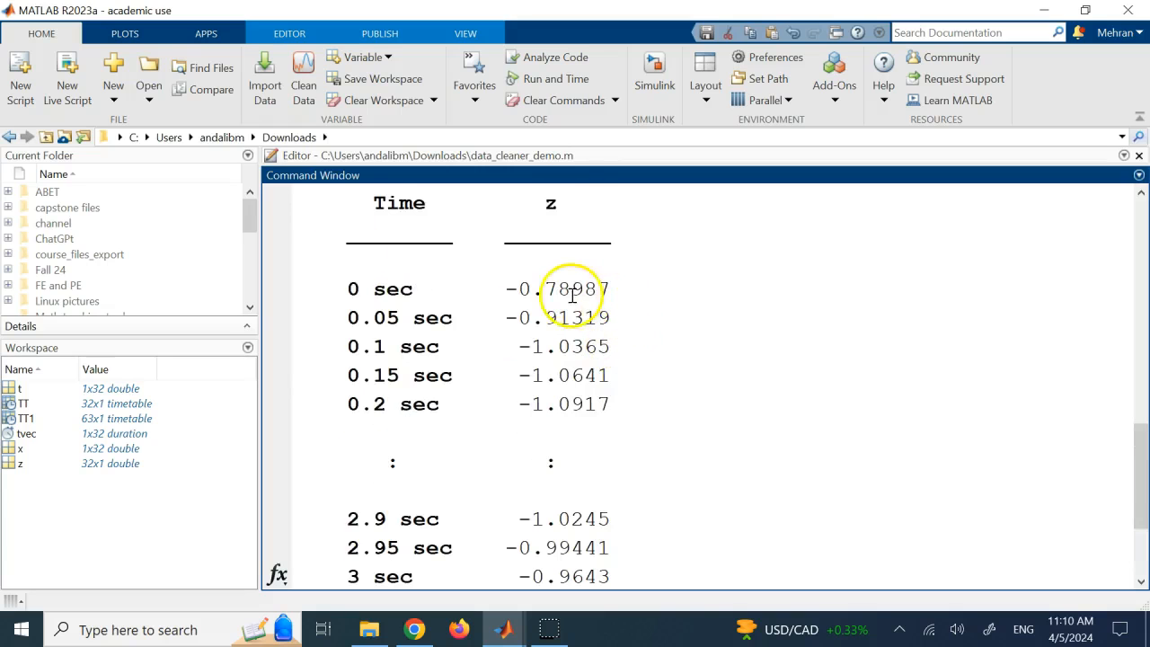
scroll(575, 315, down, 2)
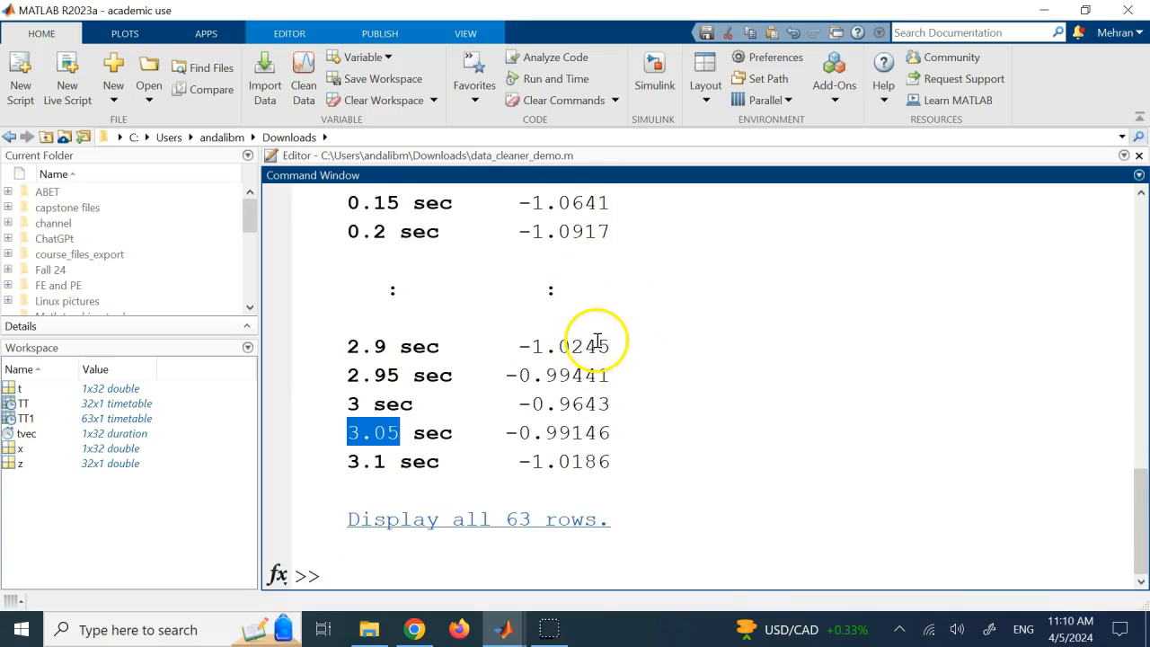
scroll(600, 341, up, 5)
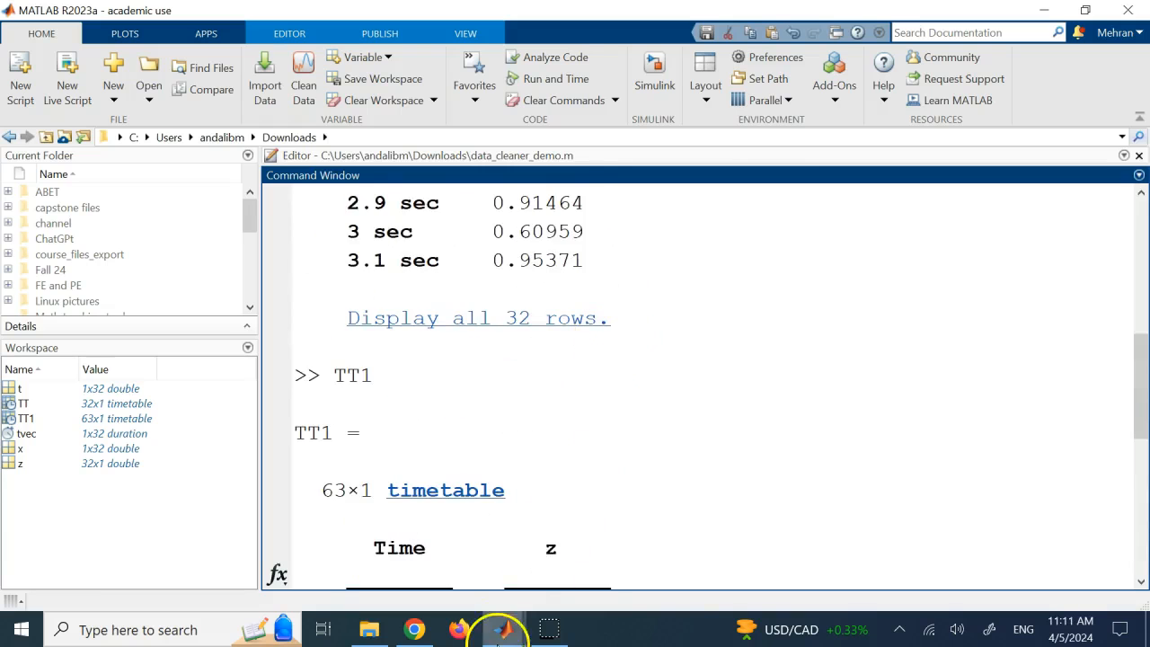
- Return to the Data Cleaner window and show the original z curve again alongside the cleaned one
mouse_move(521, 633)
click(557, 561)
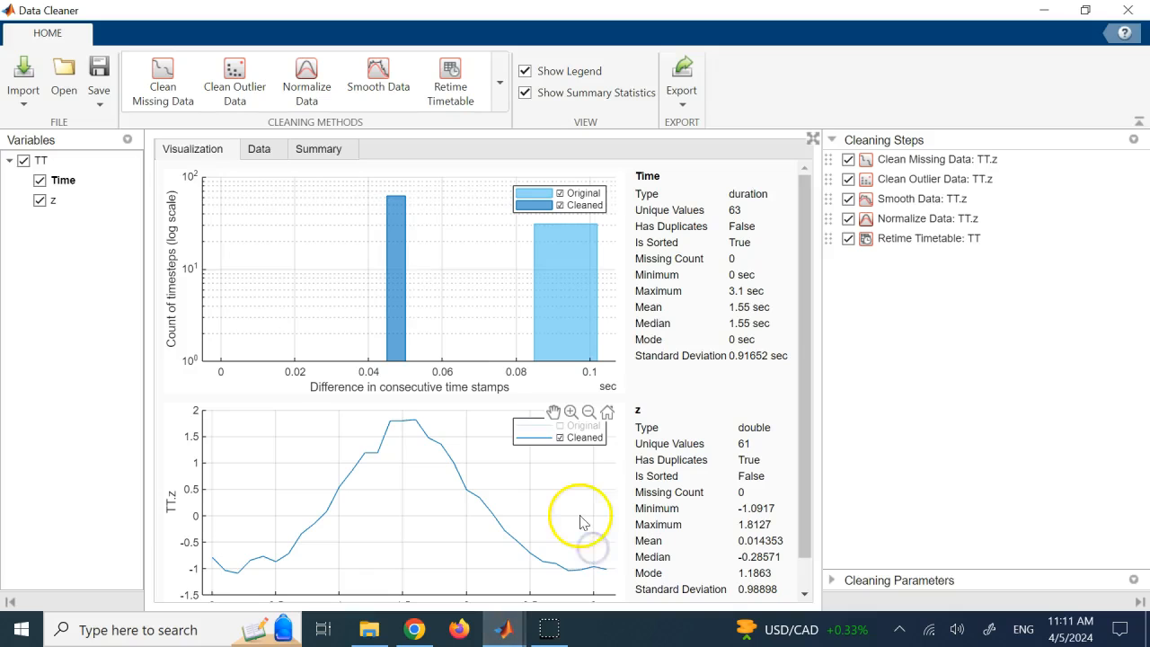
click(560, 428)
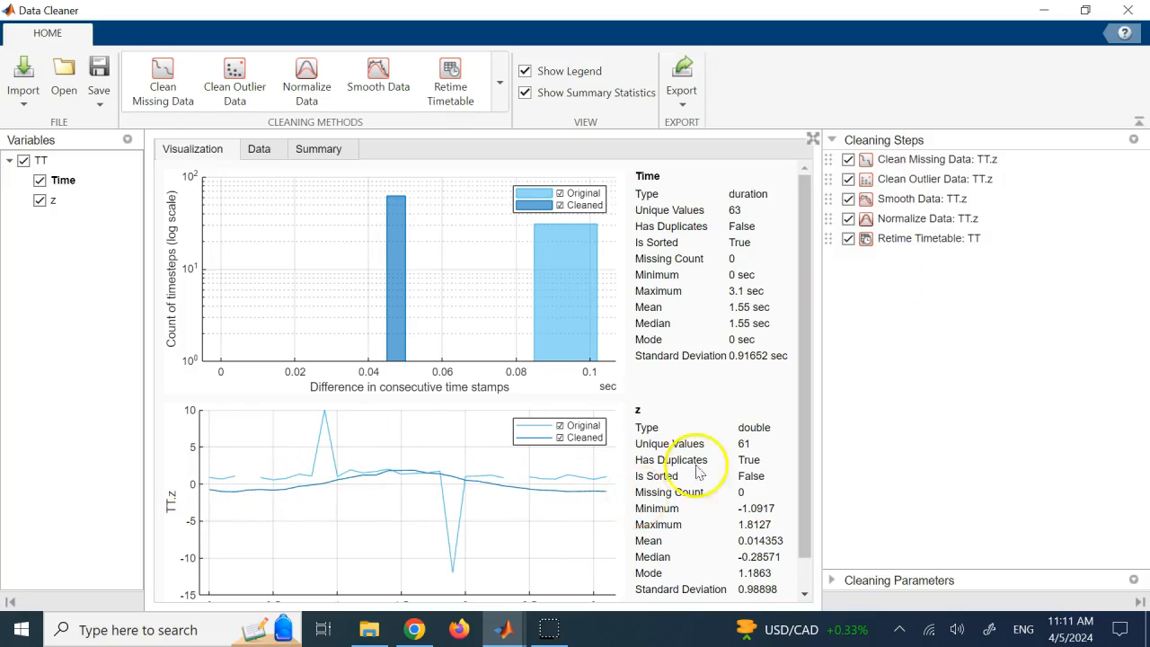
mouse_move(802, 397)
mouse_down()
mouse_move(803, 441)
mouse_move(814, 388)
mouse_up()
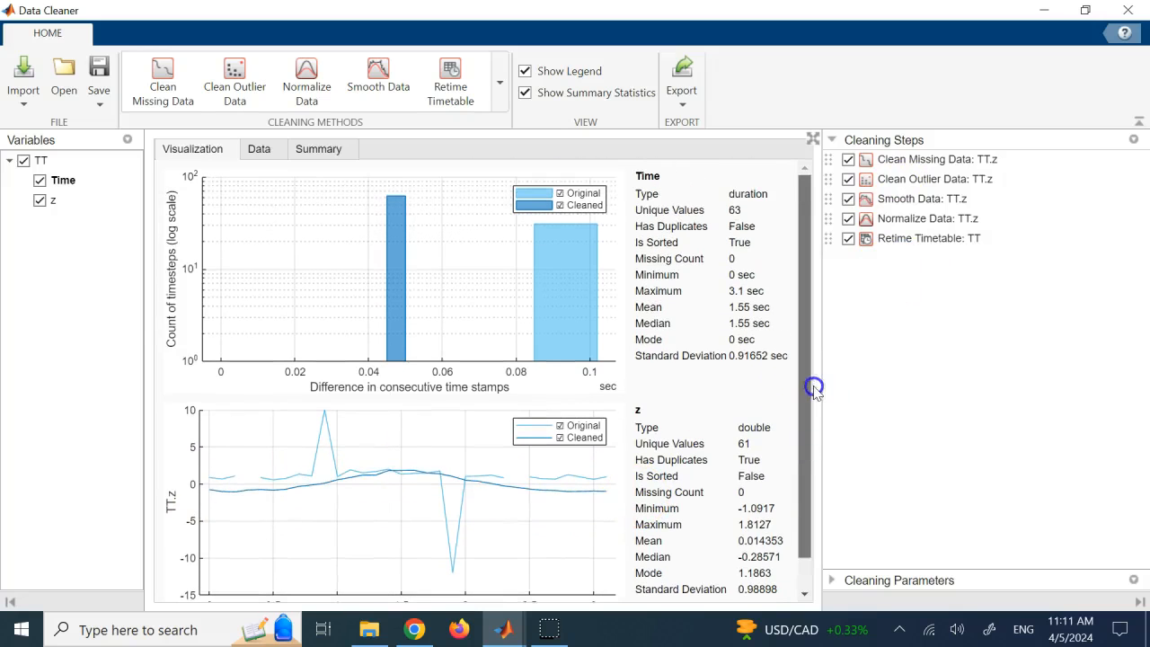
- Generate a MATLAB function from the cleaning steps and enlarge the Editor so the whole code fits
click(683, 97)
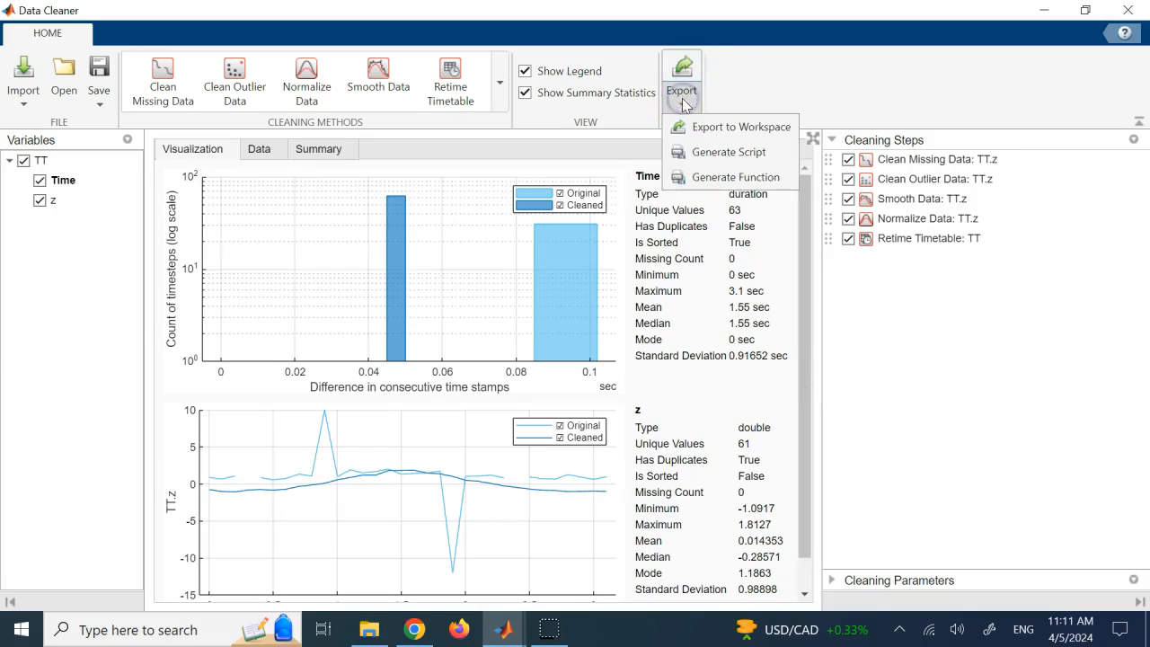
click(742, 178)
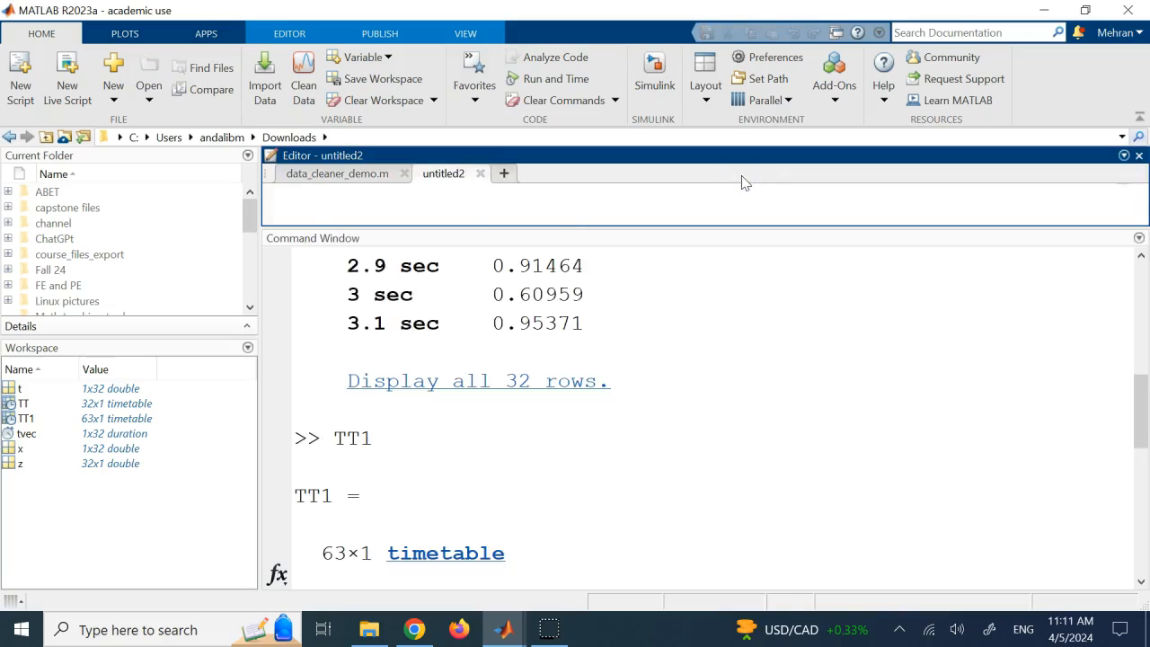
drag(742, 229, 756, 576)
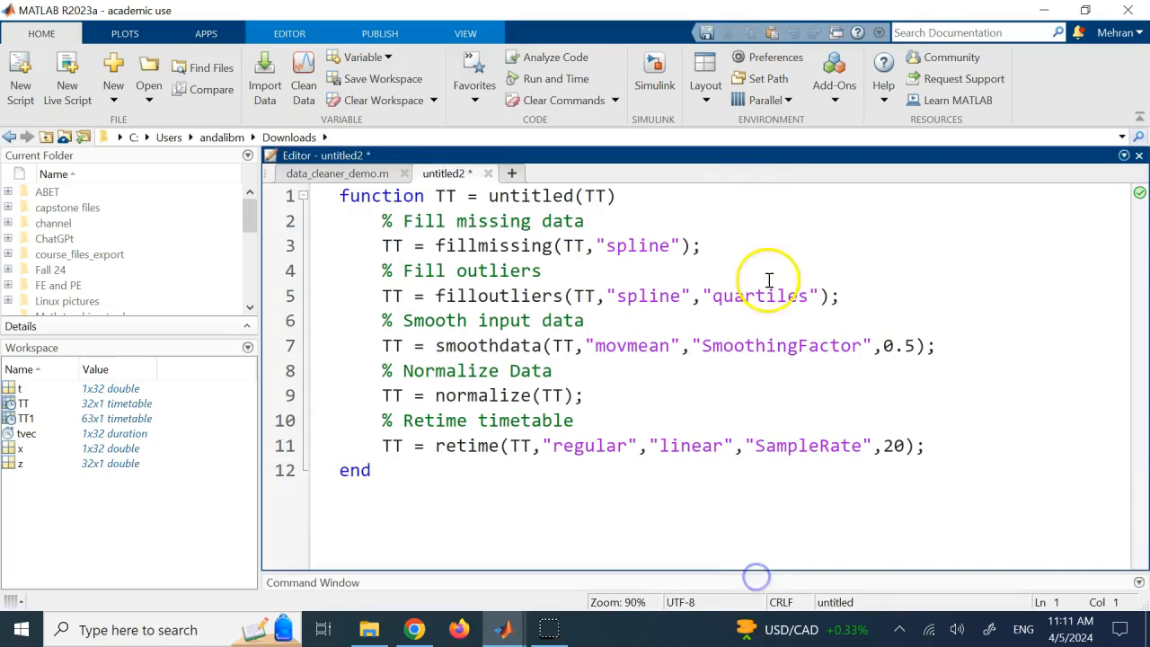
- Examine the generated function's TT input and its fillmissing and filloutliers lines, including the spline and quartiles options
drag(373, 470, 323, 180)
click(809, 219)
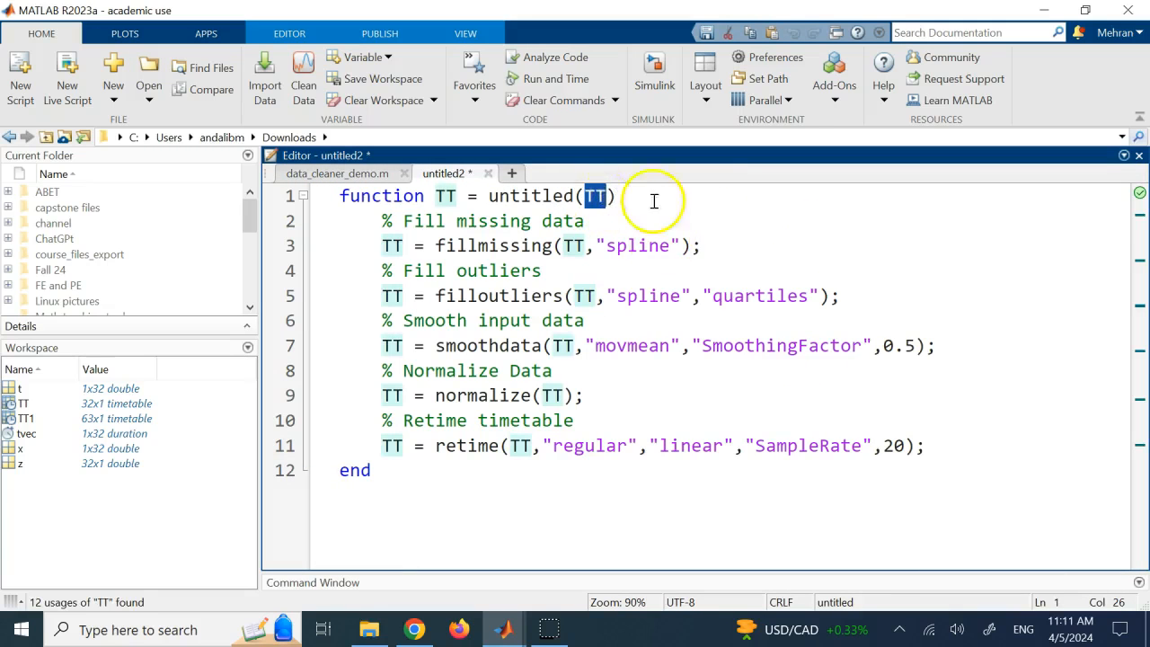
click(657, 200)
double_click(512, 247)
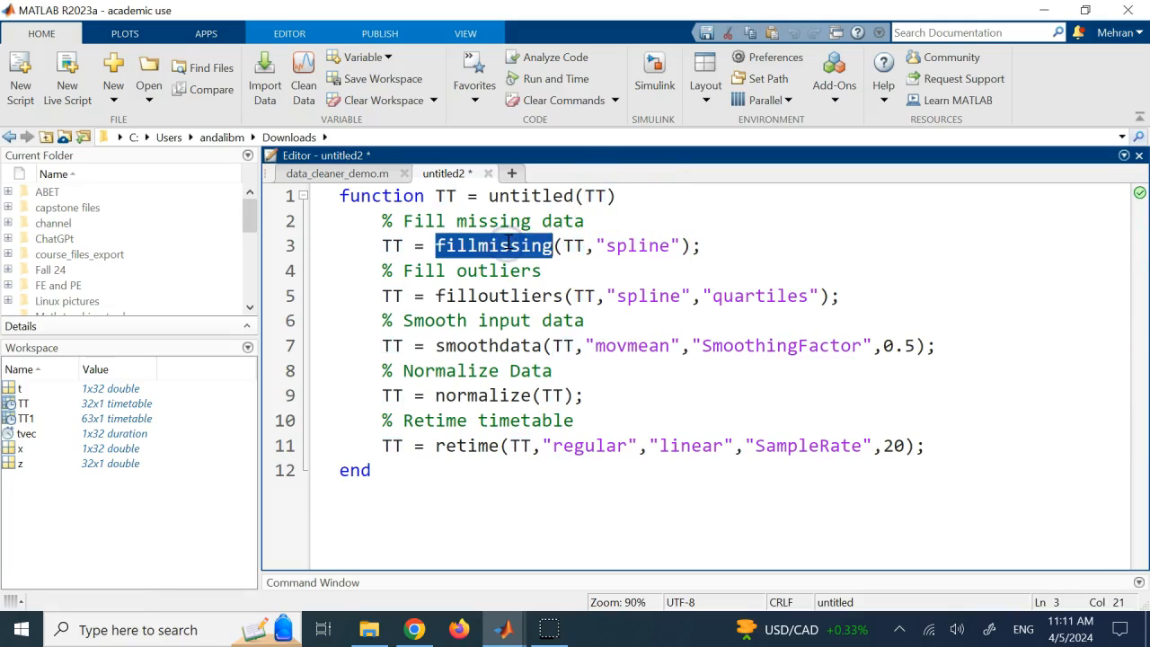
double_click(573, 248)
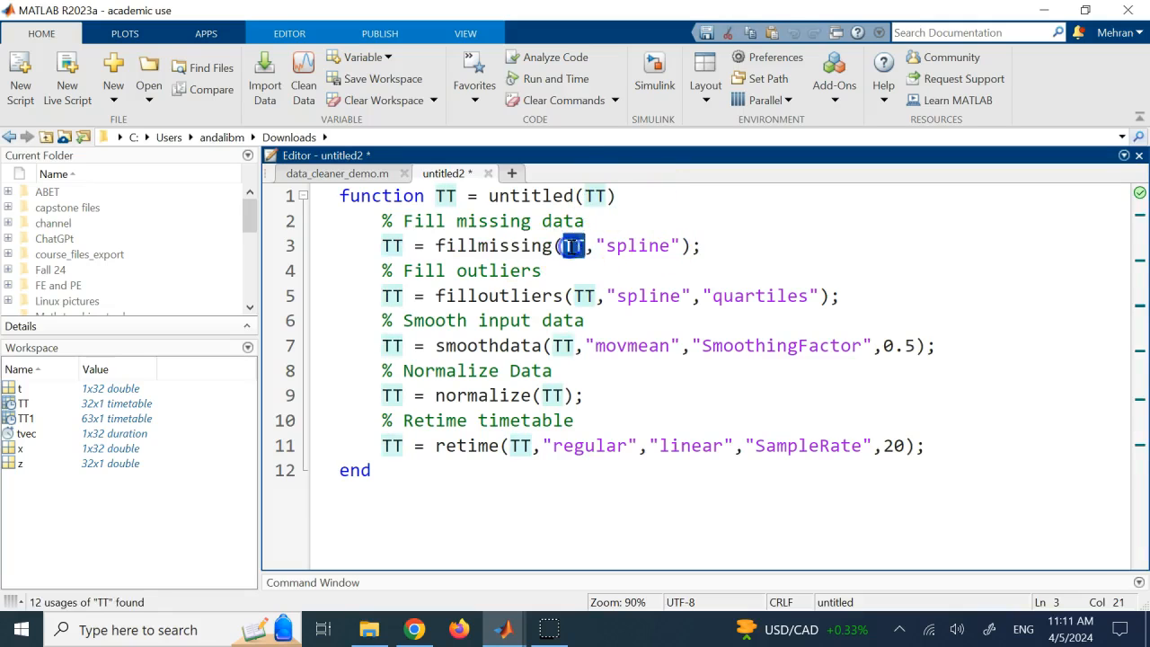
double_click(525, 295)
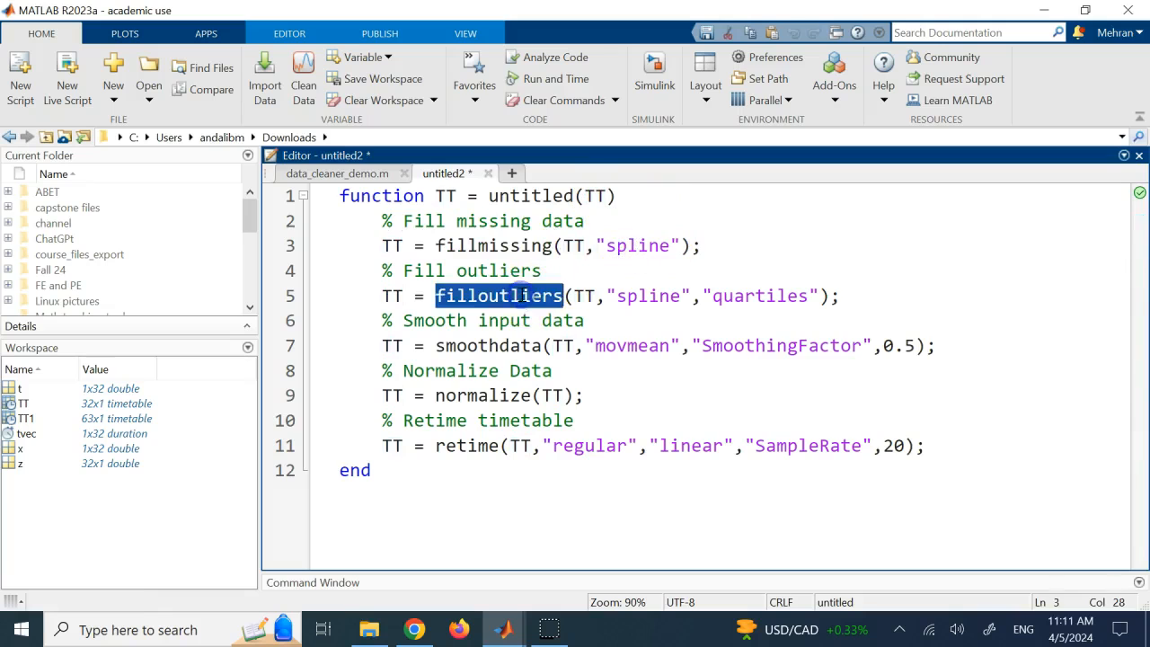
click(641, 302)
click(589, 295)
click(776, 296)
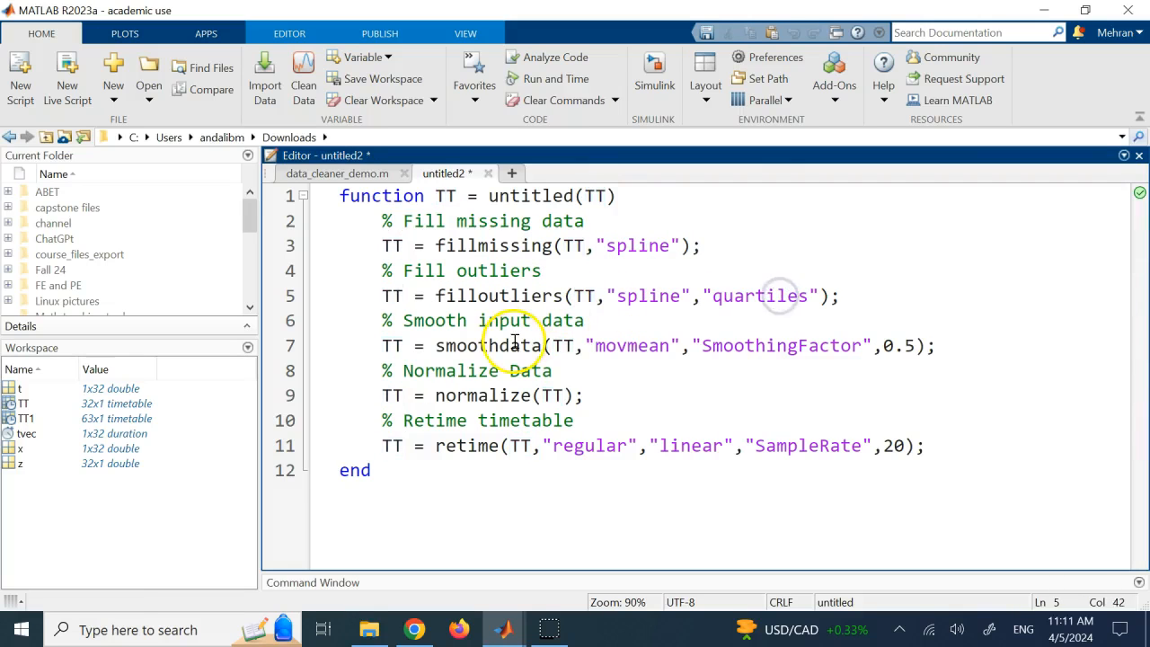
- Examine the smoothdata, normalize and retime lines of the generated function, including the smoothing factor and sample rate arguments
double_click(479, 343)
click(638, 348)
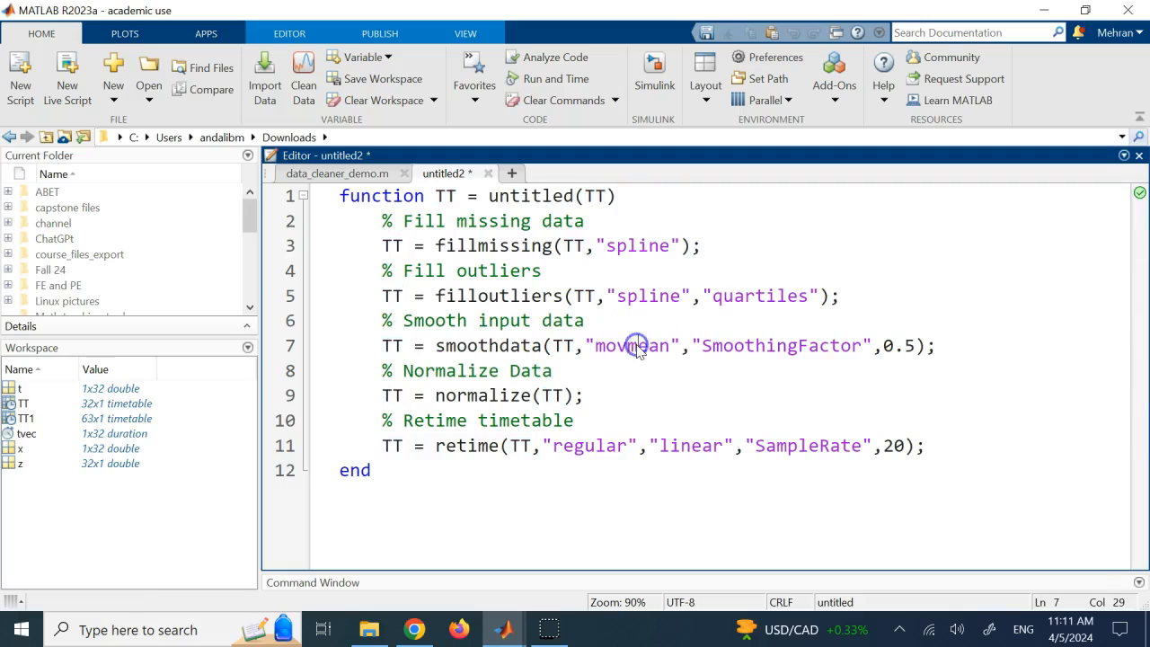
double_click(745, 347)
click(903, 347)
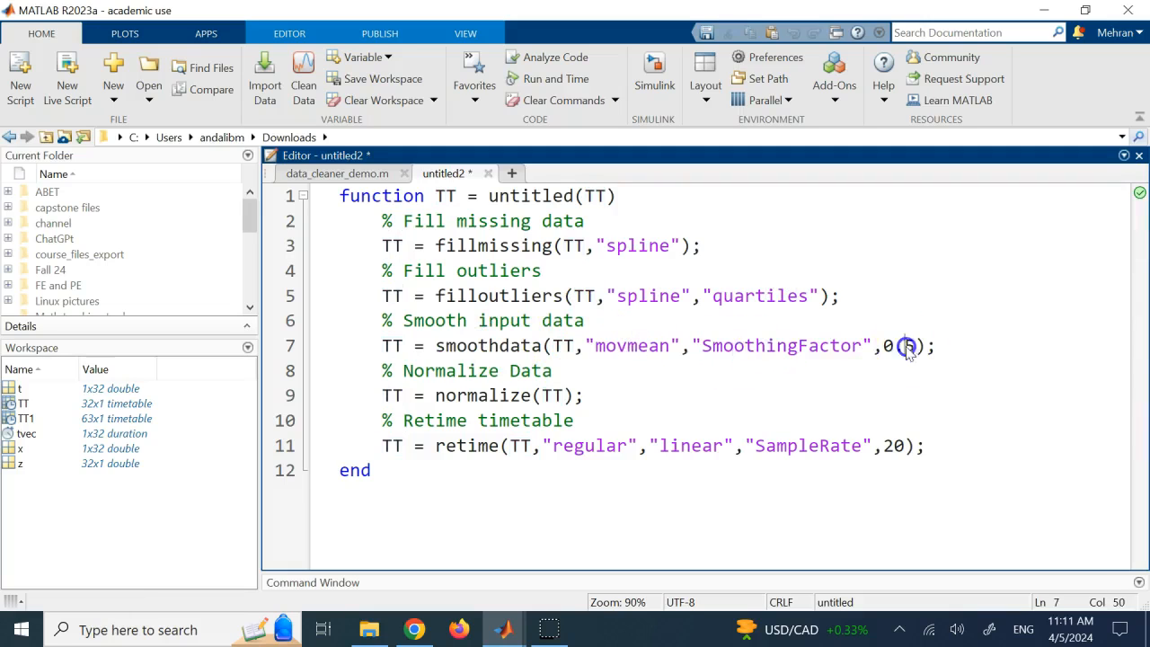
click(519, 396)
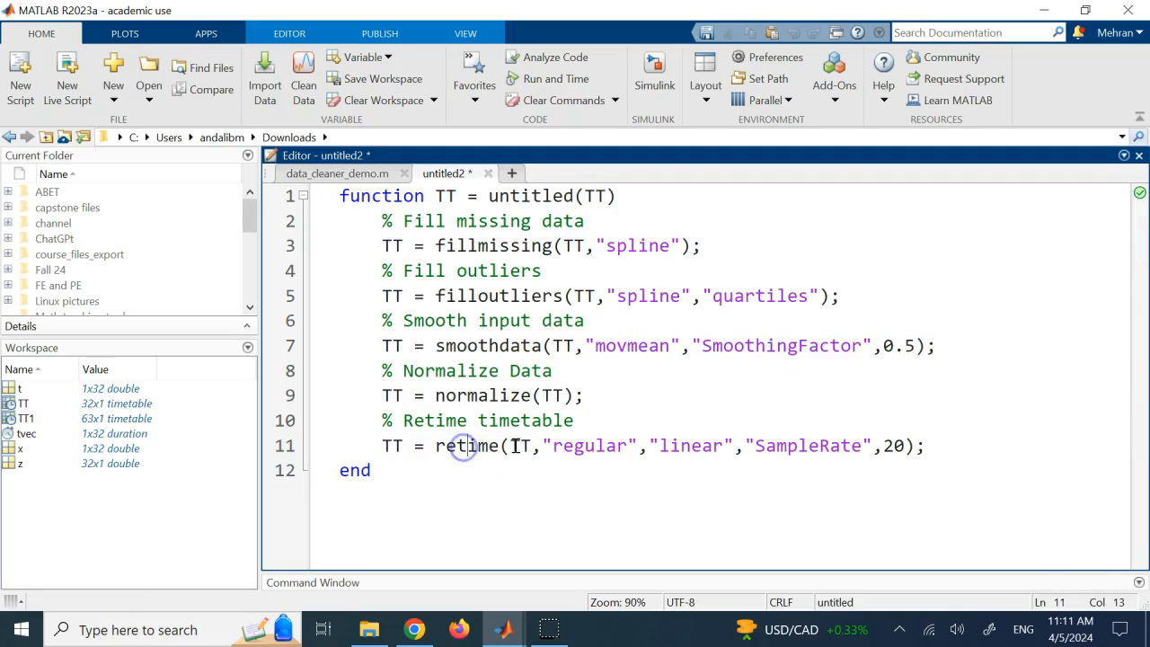
double_click(893, 445)
click(652, 381)
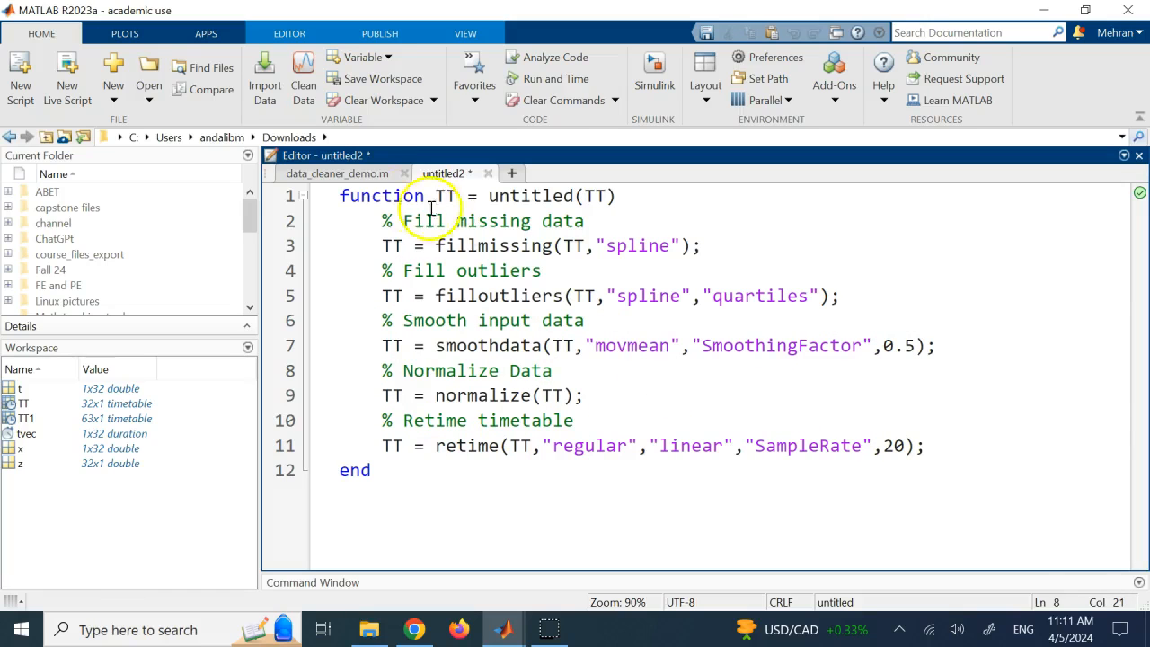
- Review the original data_cleaner_demo.m script, then go back to Data Cleaner and dismiss its message
click(351, 175)
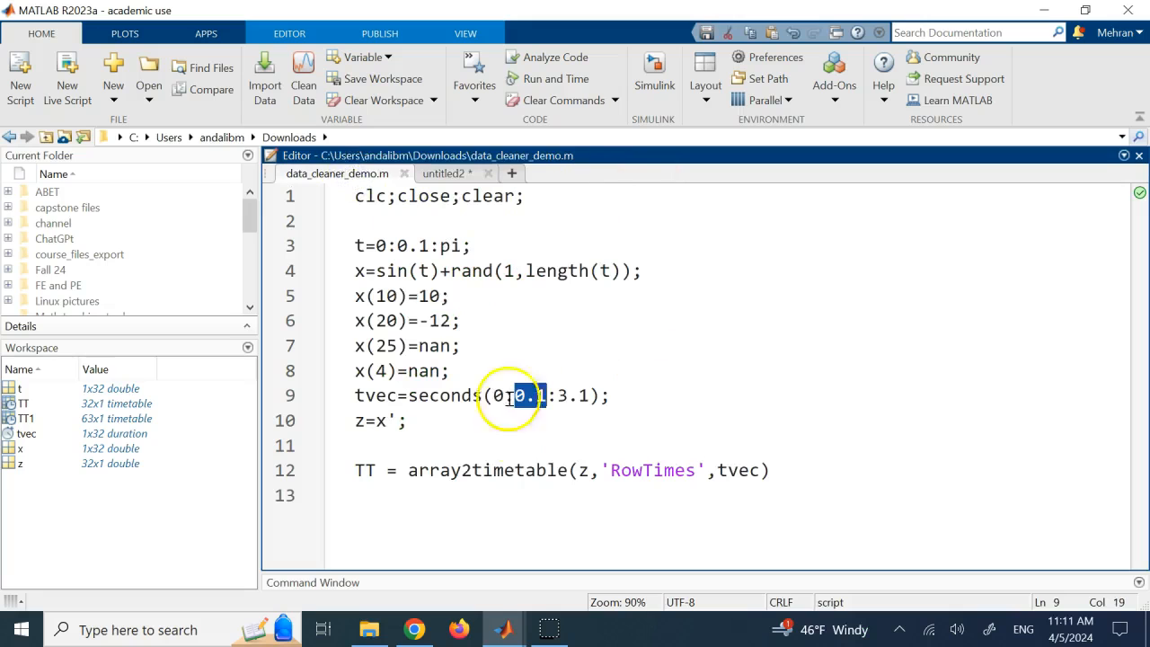
click(505, 630)
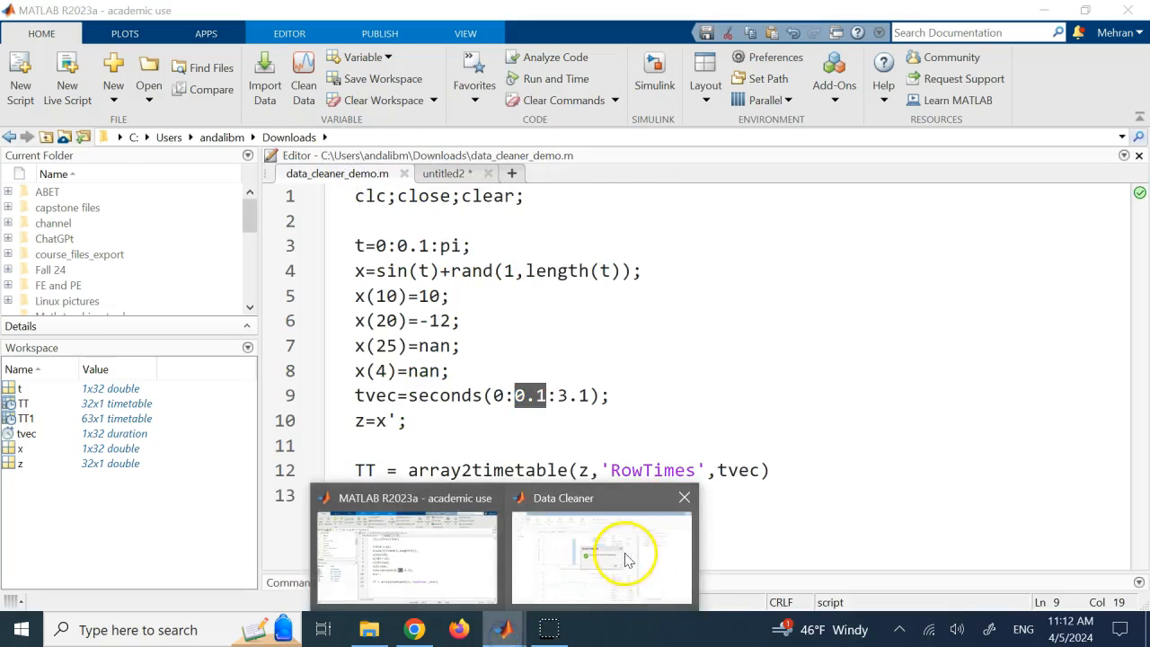
click(637, 549)
click(647, 376)
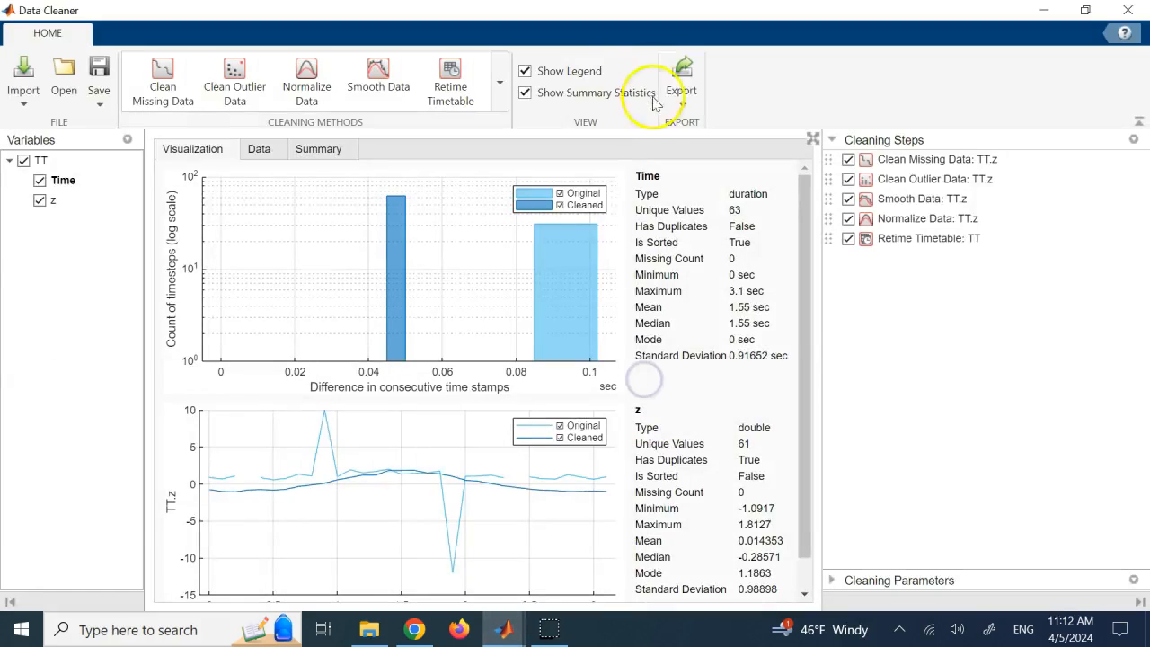
- Look over the export options, open Save As for the cleaning session, and leave the dialog
click(685, 103)
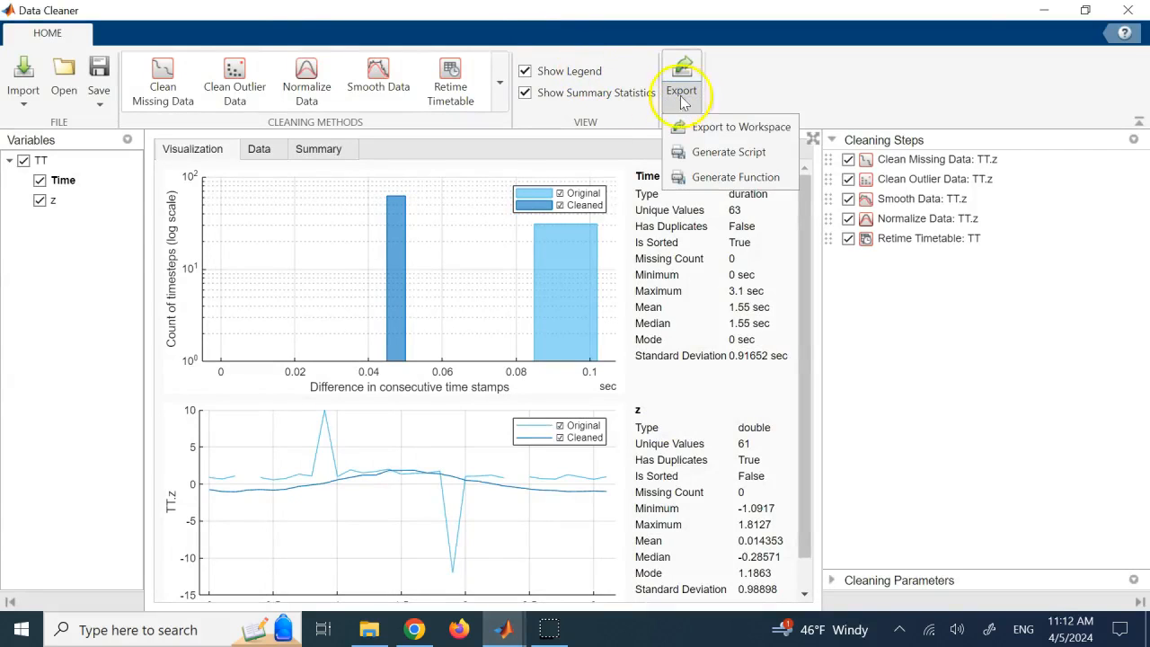
click(102, 105)
click(128, 152)
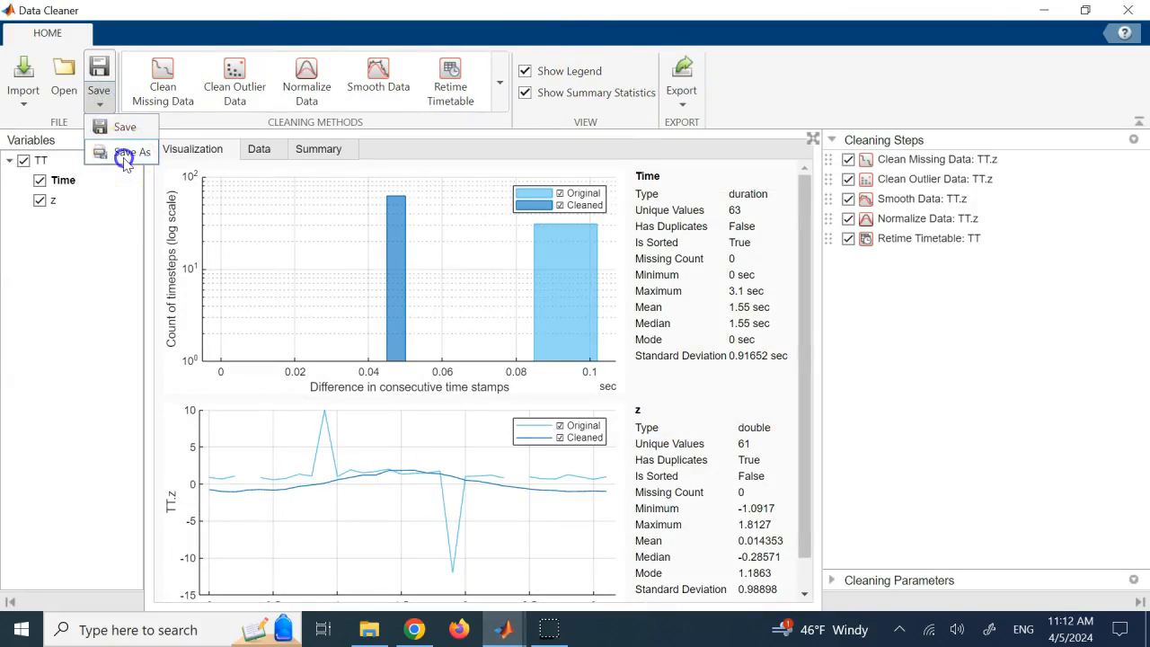
click(509, 451)
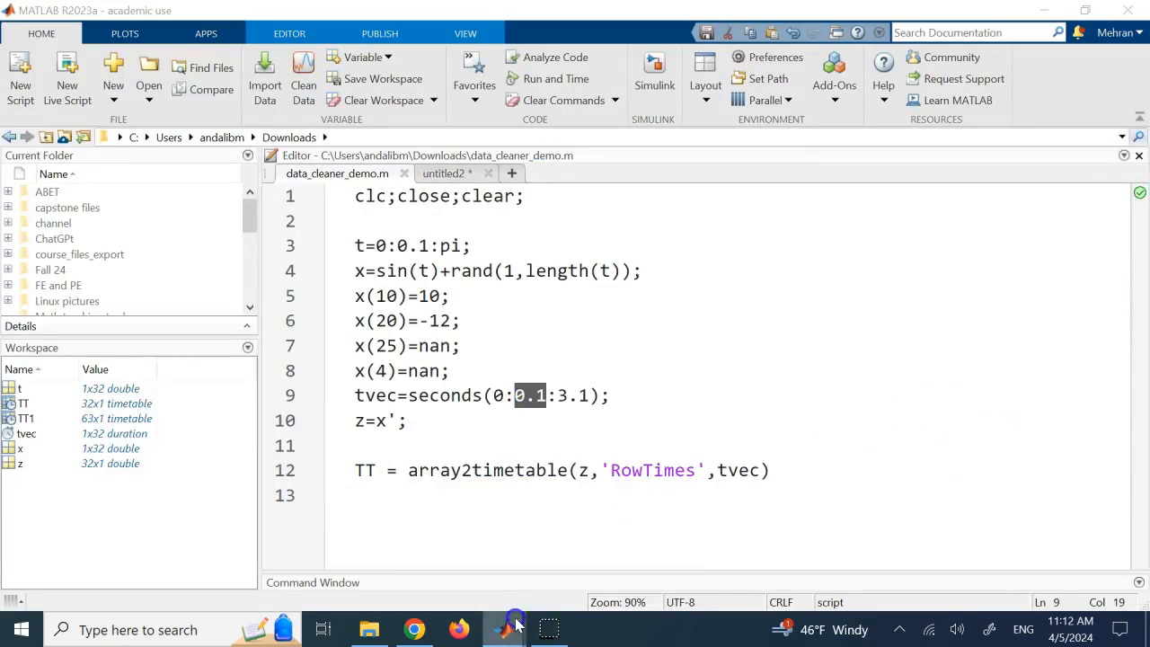
- Switch back to Data Cleaner and hide variable z from the visualization, leaving only the Time plot
mouse_move(514, 622)
click(593, 575)
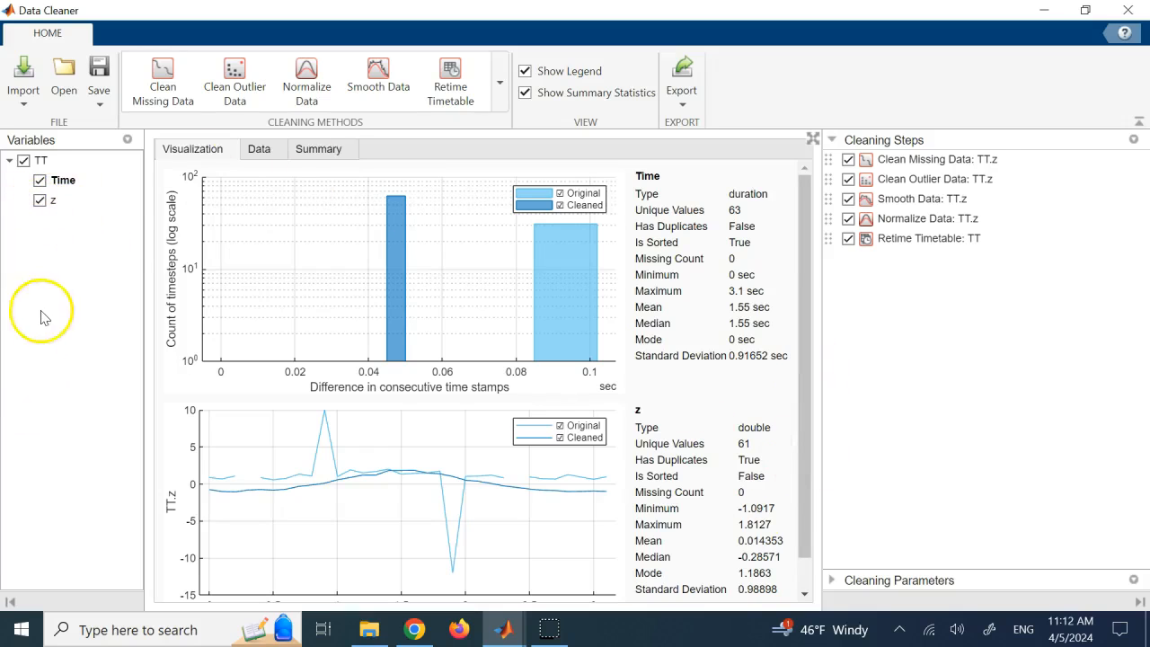
click(43, 204)
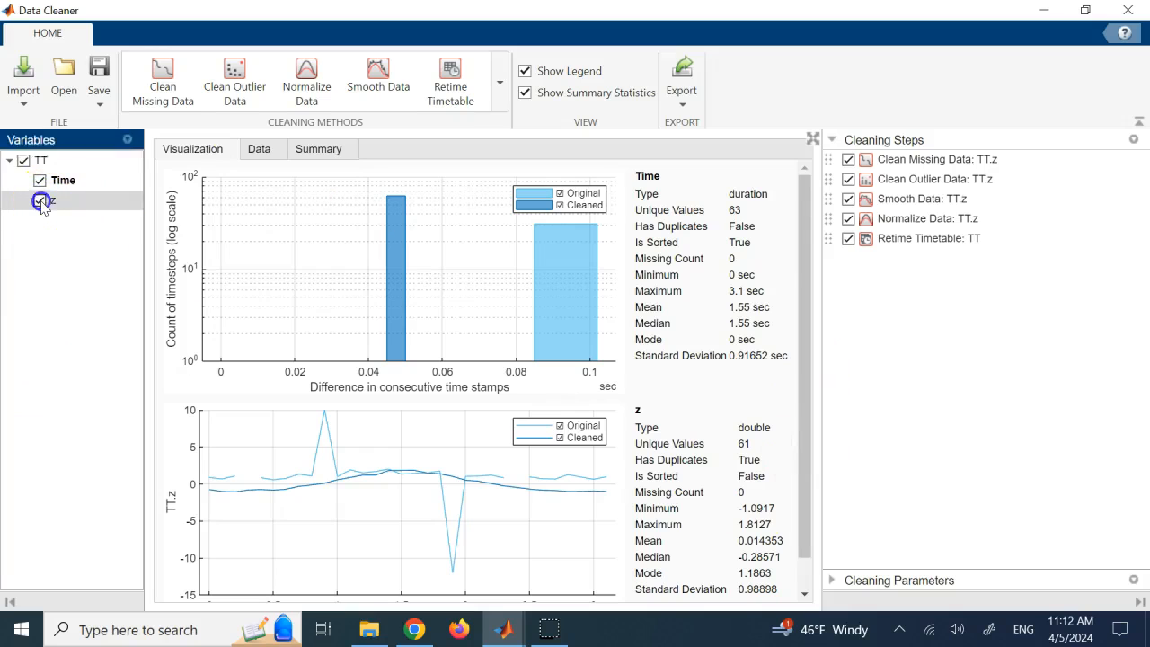
click(745, 362)
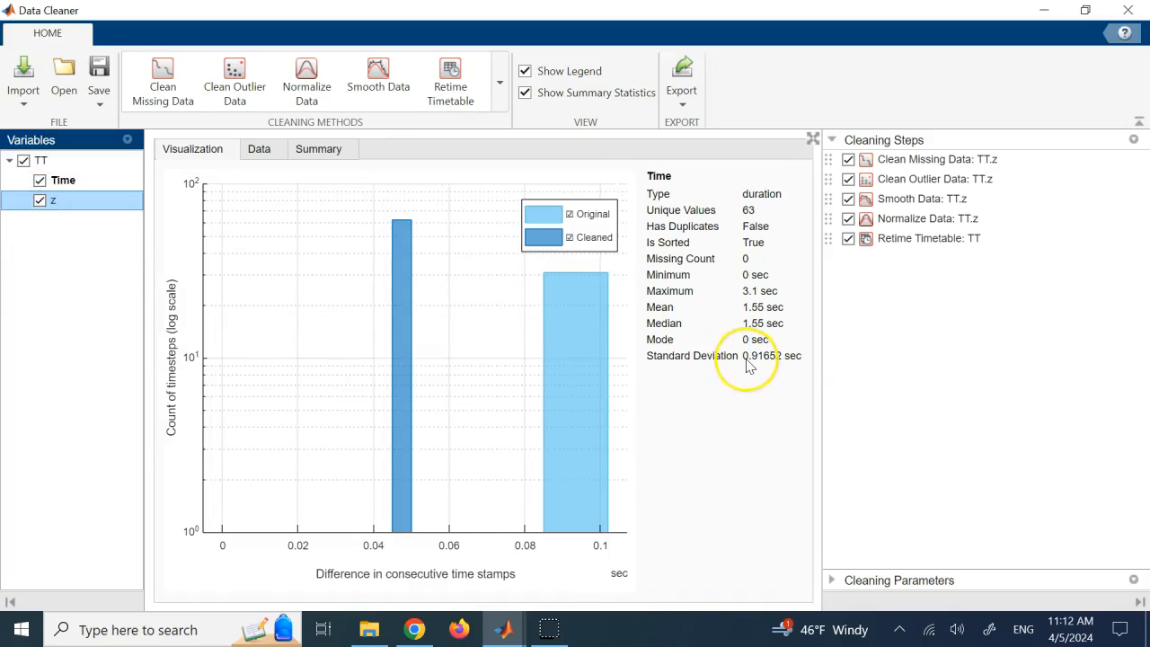